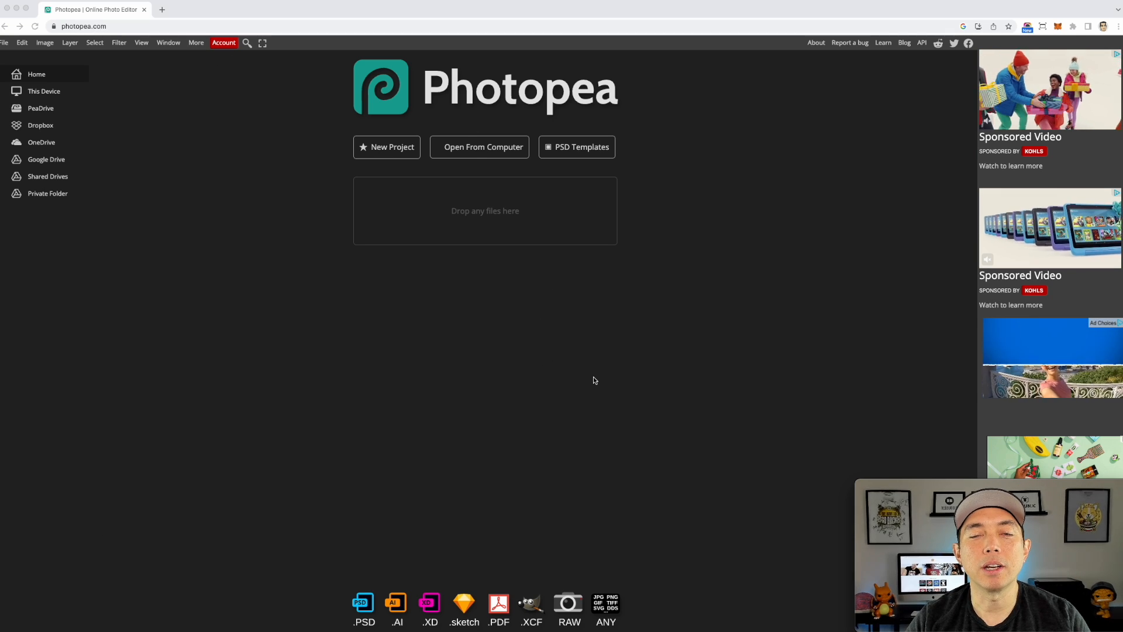
- Start a new project and set its width to 4500 pixels, height to 5400 and resolution to 300 DPI
{"action": "left_click", "coordinate": [389, 149]}
{"action": "left_click", "coordinate": [77, 102]}
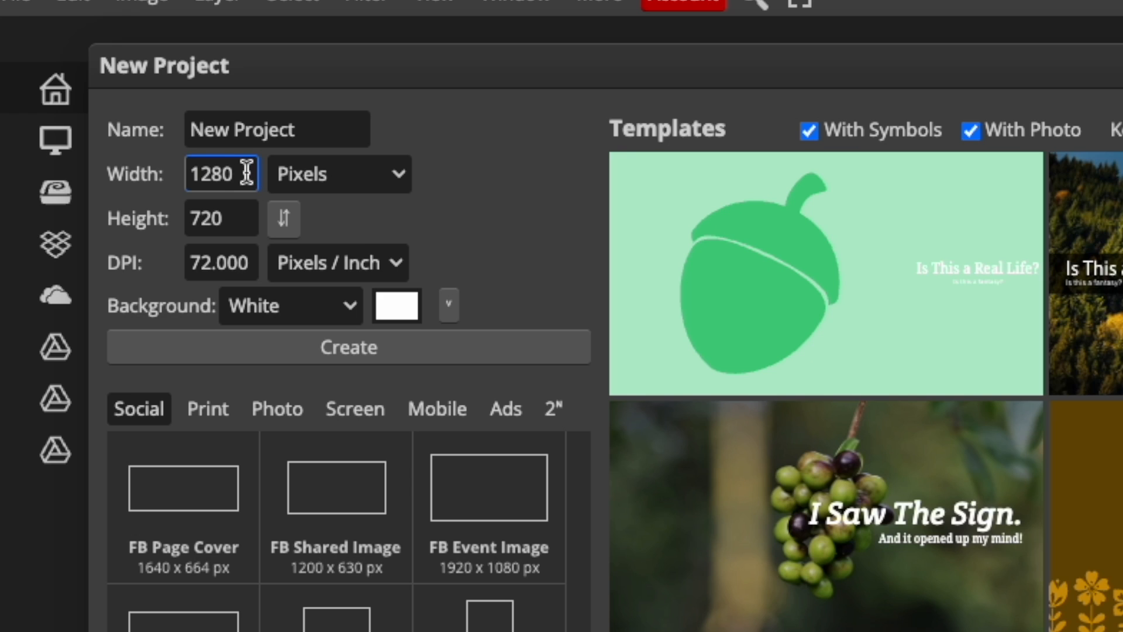
{"action": "double_click", "coordinate": [244, 173]}
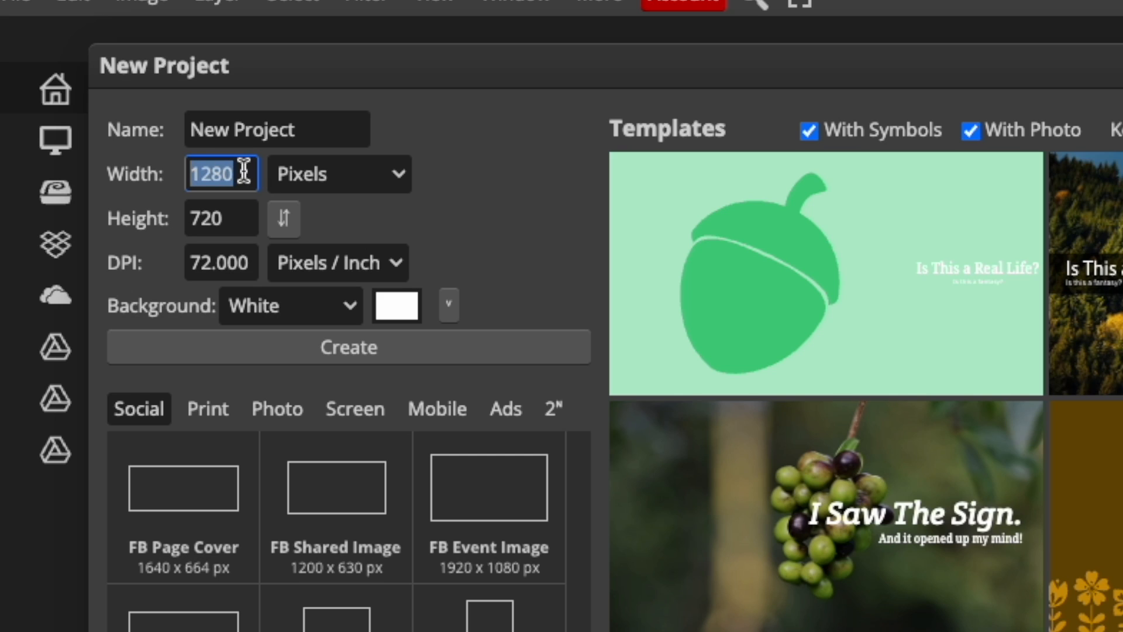
{"action": "type", "text": "4500"}
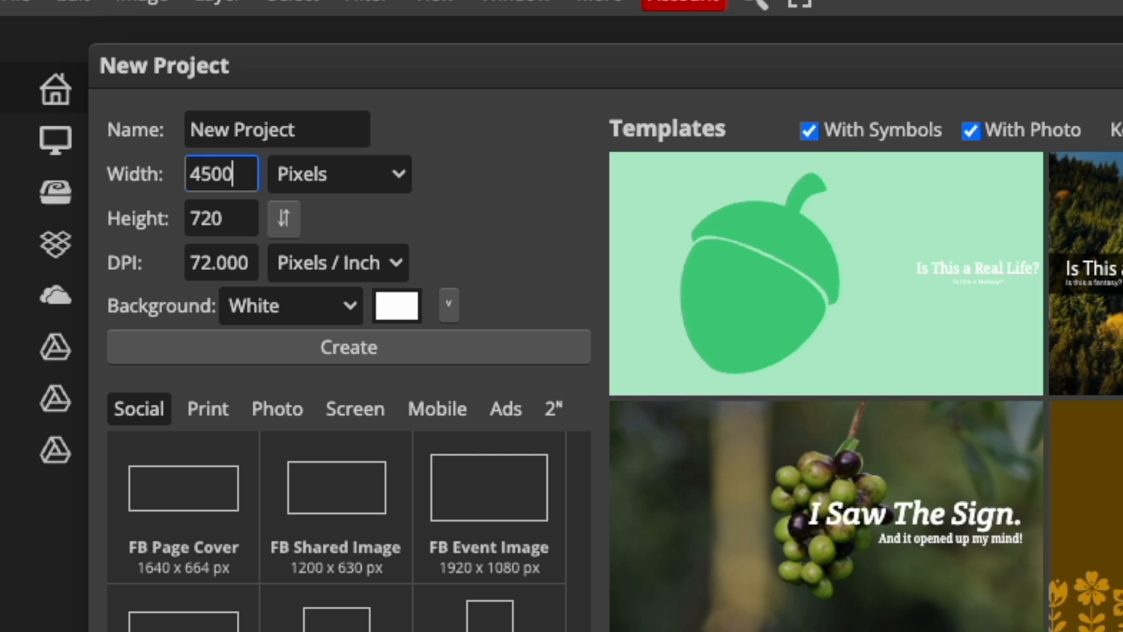
{"action": "double_click", "coordinate": [218, 221]}
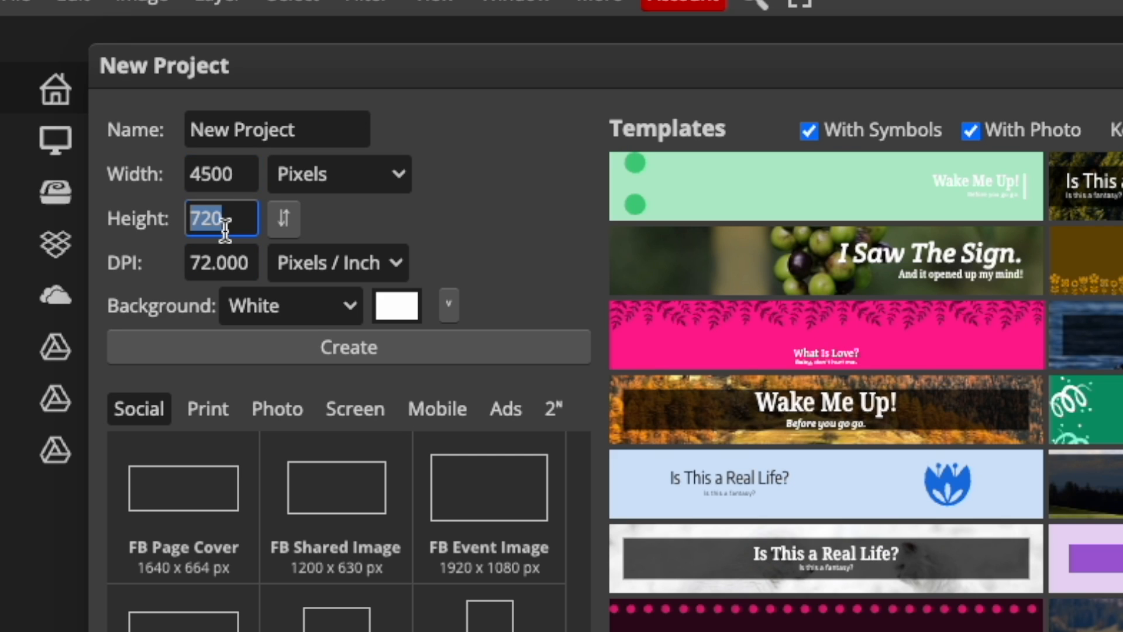
{"action": "type", "text": "5400"}
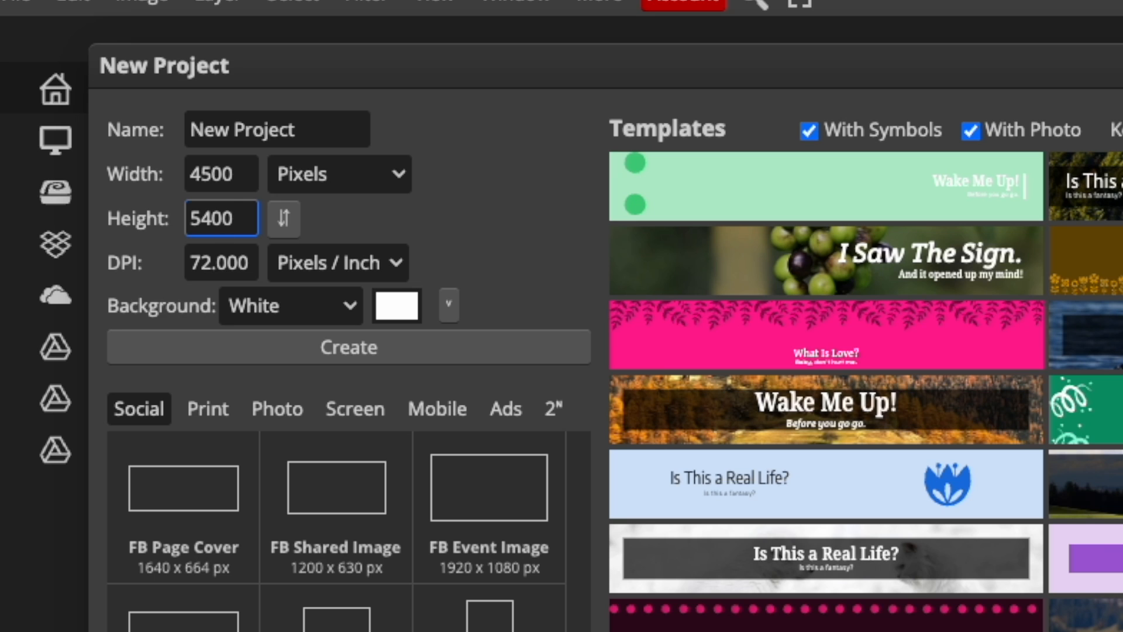
{"action": "left_click", "coordinate": [202, 262]}
{"action": "left_click_drag", "start_coordinate": [213, 262], "coordinate": [101, 244]}
{"action": "type", "text": "300"}
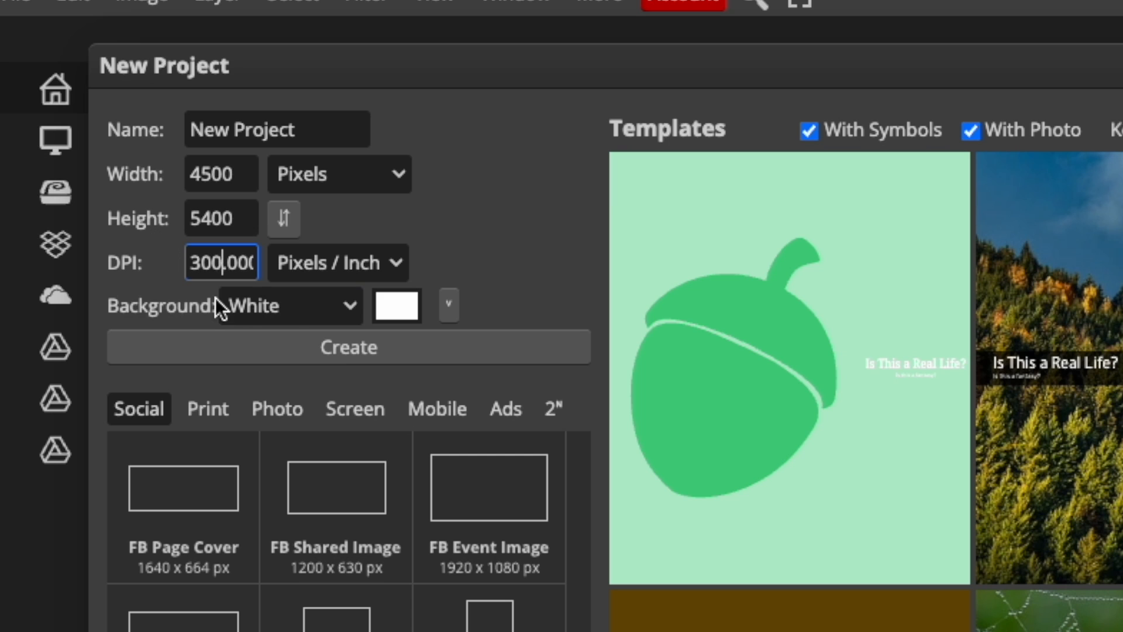
- Give the new project a custom light pink background, ffe2e2, and create it
{"action": "left_click", "coordinate": [297, 300]}
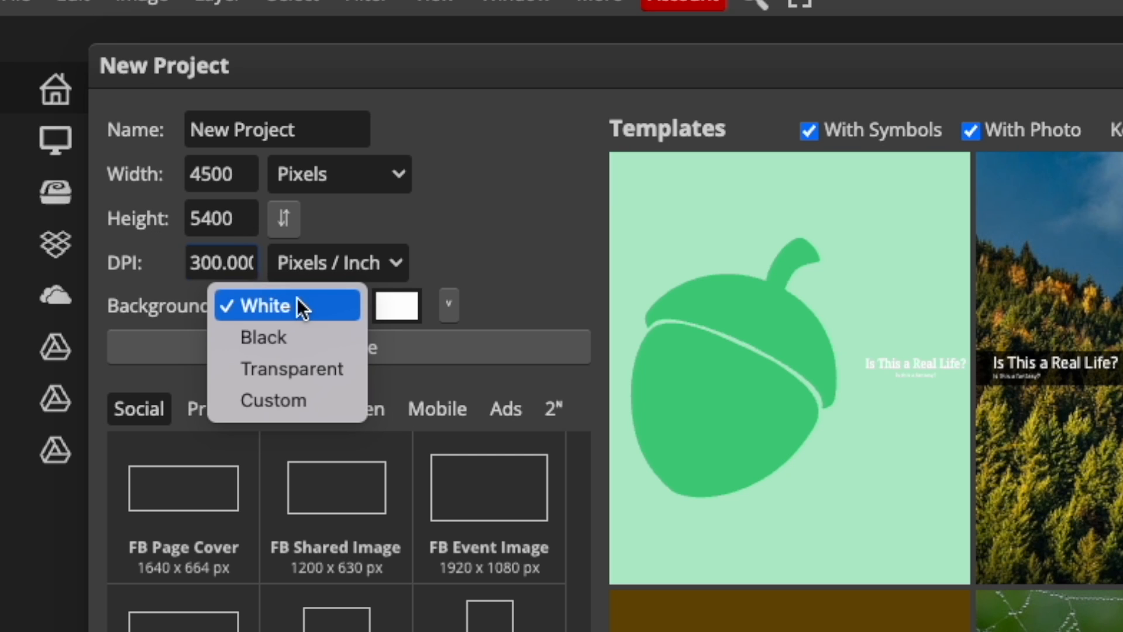
{"action": "left_click", "coordinate": [293, 367]}
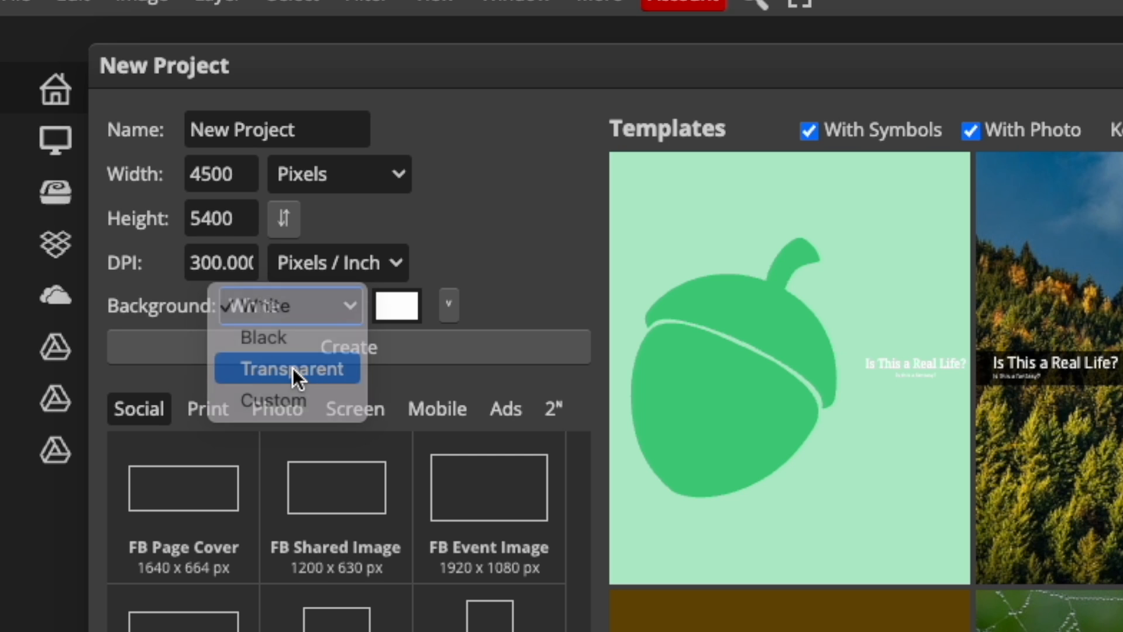
{"action": "left_click", "coordinate": [345, 305]}
{"action": "left_click", "coordinate": [275, 339]}
{"action": "left_click", "coordinate": [398, 310]}
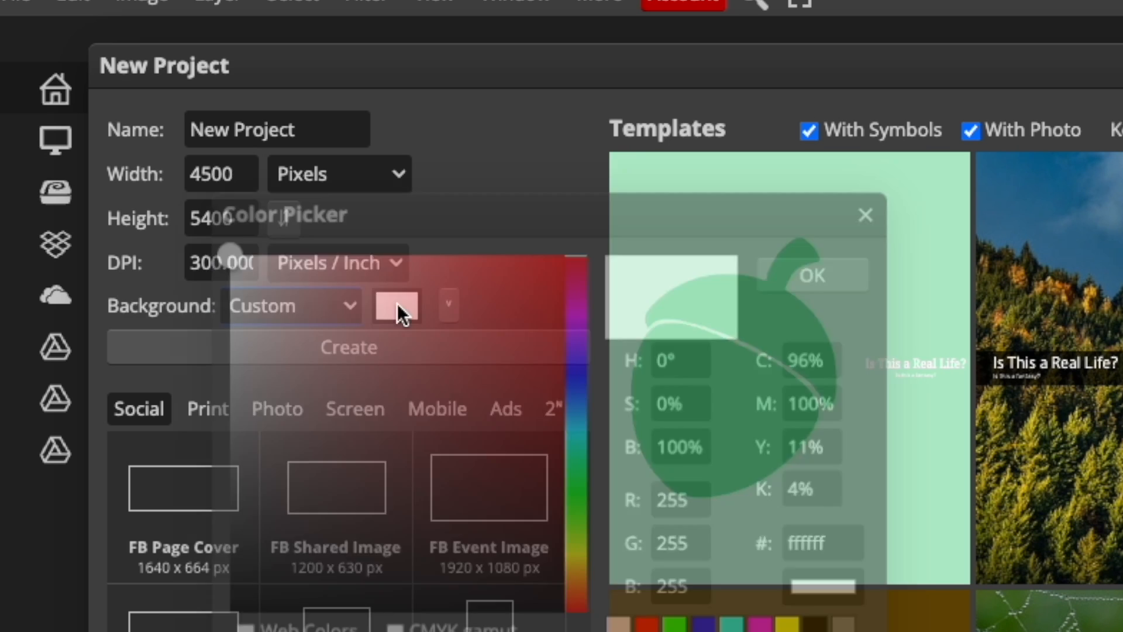
{"action": "left_click_drag", "start_coordinate": [269, 251], "coordinate": [260, 247]}
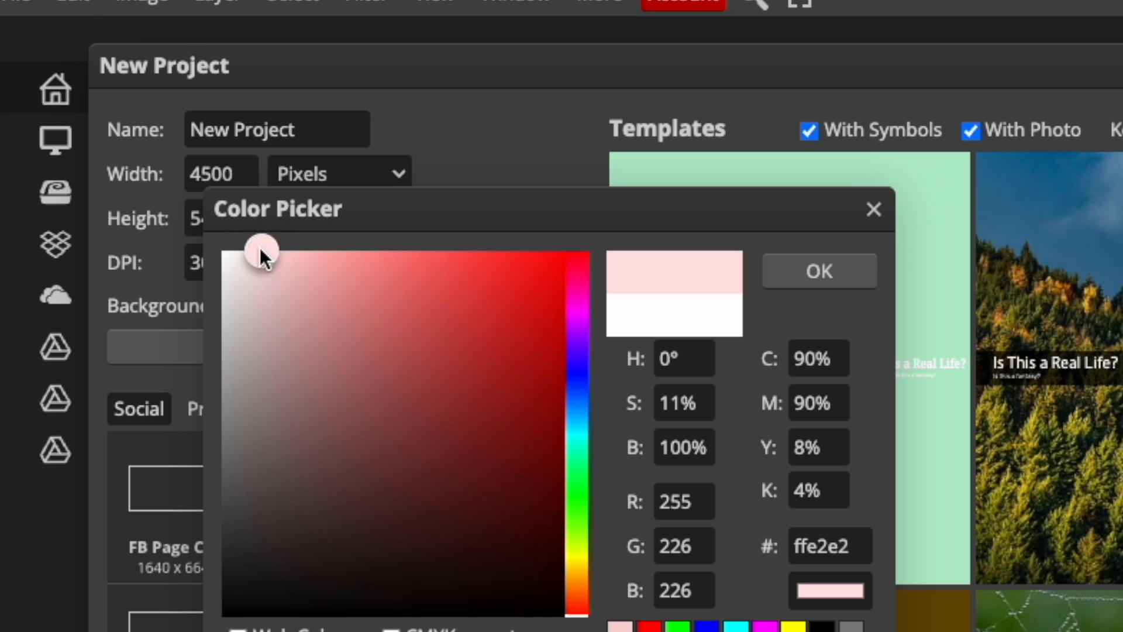
{"action": "left_click", "coordinate": [816, 272]}
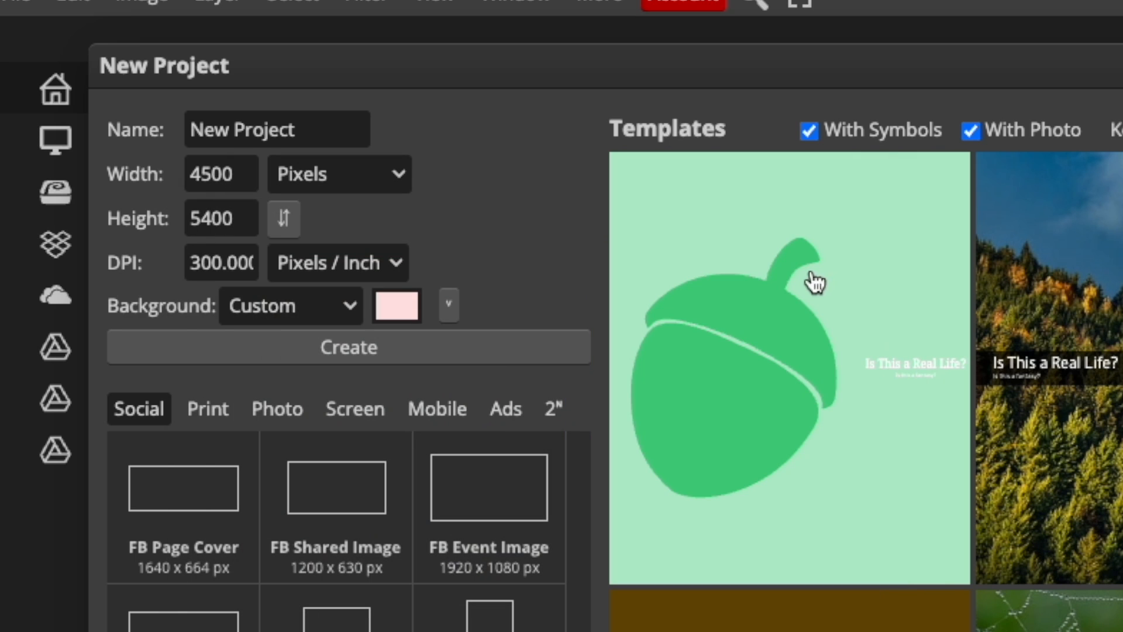
{"action": "left_click", "coordinate": [317, 347]}
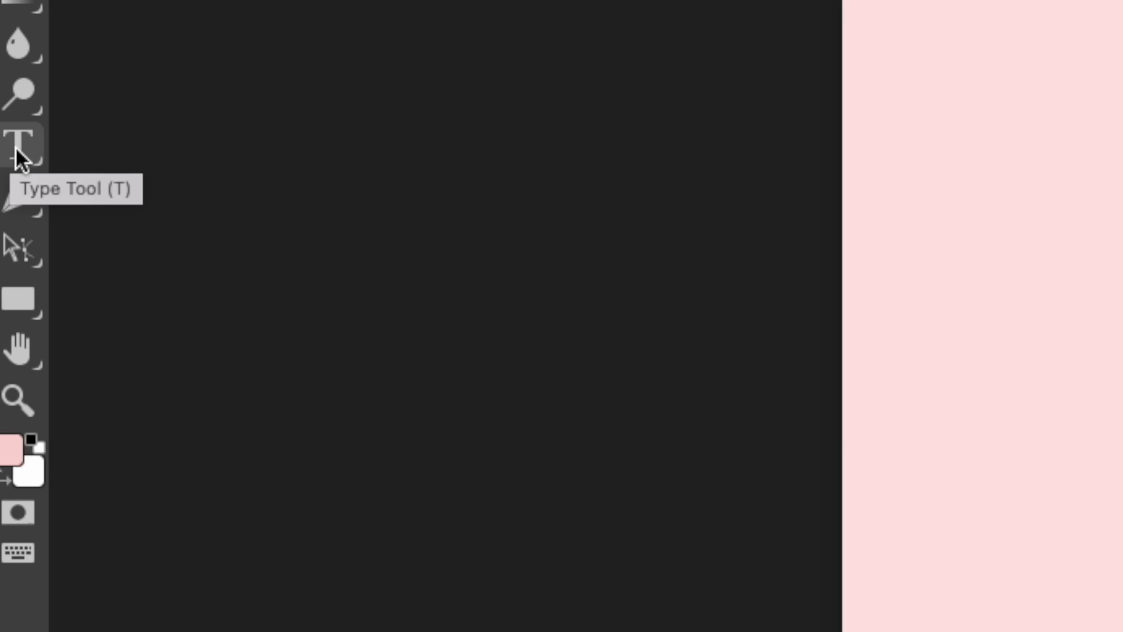
- Activate the Type tool and open its font list
{"action": "left_click", "coordinate": [17, 155]}
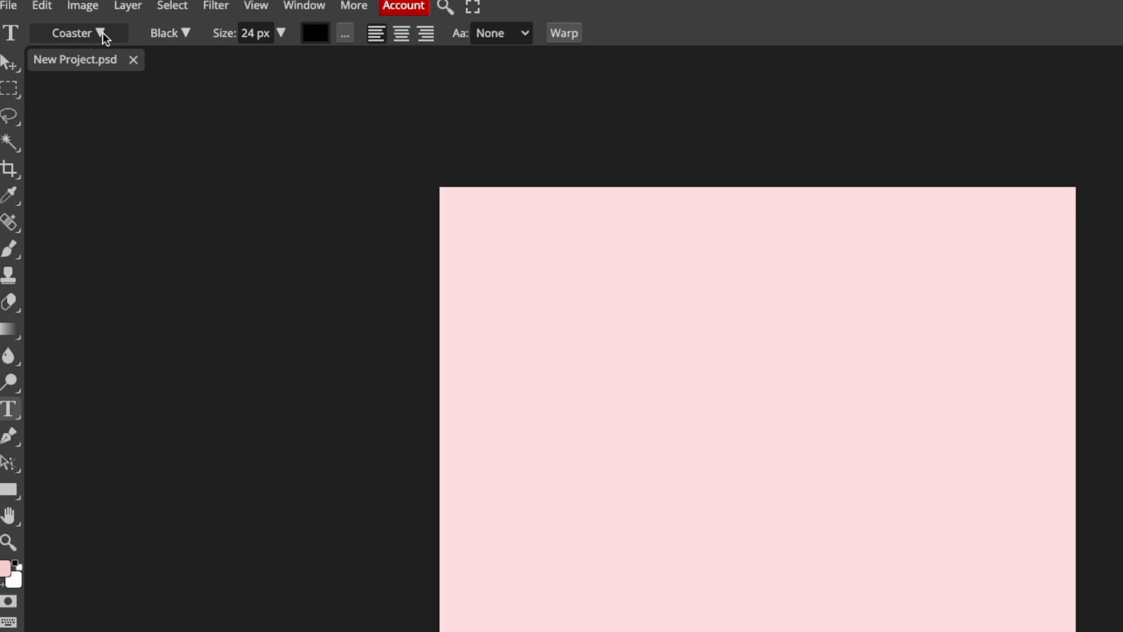
{"action": "left_click", "coordinate": [102, 33]}
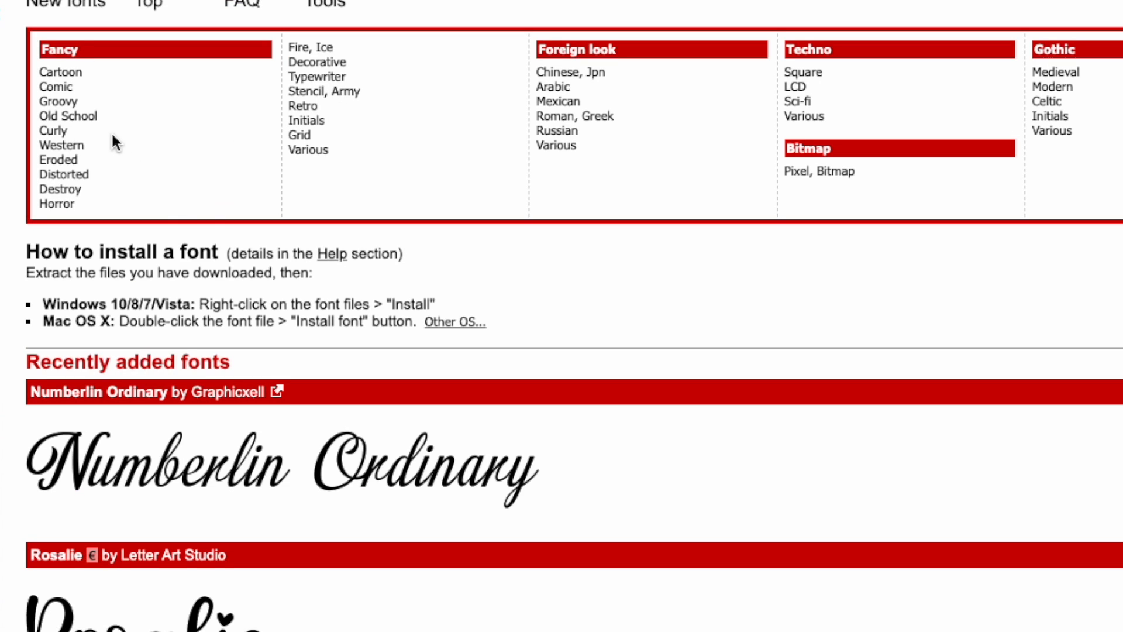
- On DaFont, browse the Groovy category under Fancy and filter it to Public domain / GPL / OFL and 100% Free fonts
{"action": "left_click", "coordinate": [303, 108]}
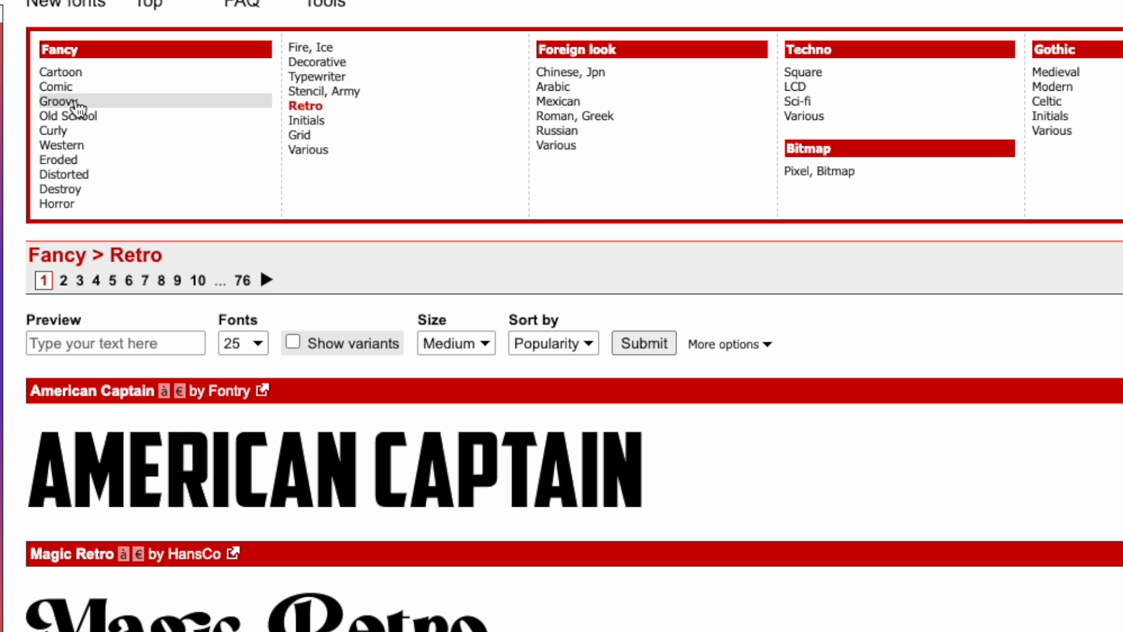
{"action": "left_click", "coordinate": [117, 101]}
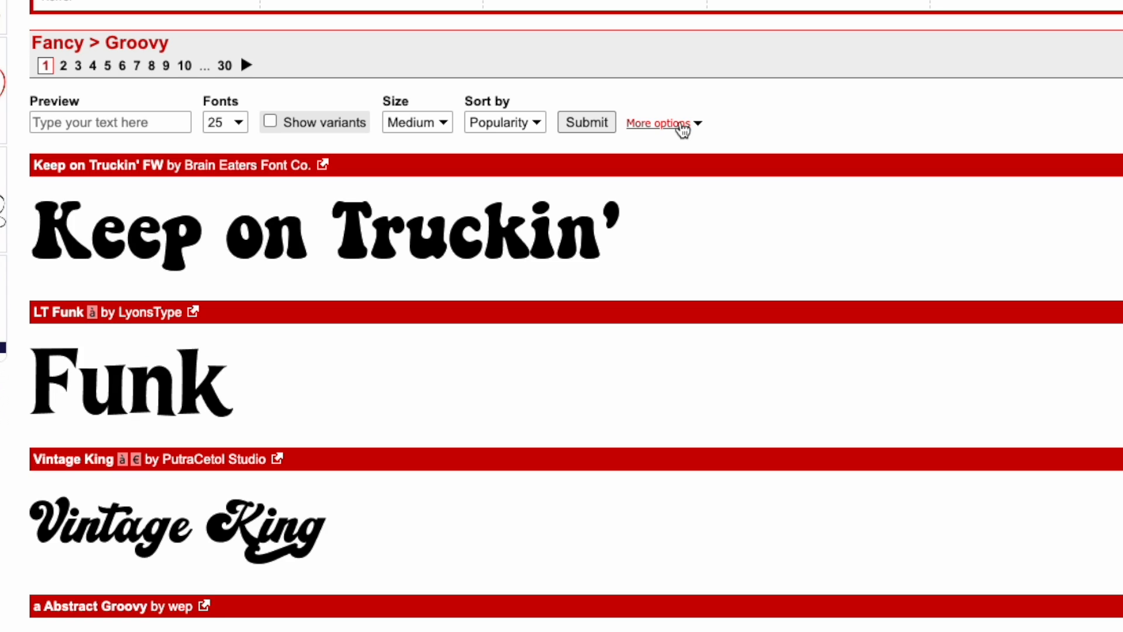
{"action": "left_click", "coordinate": [363, 265]}
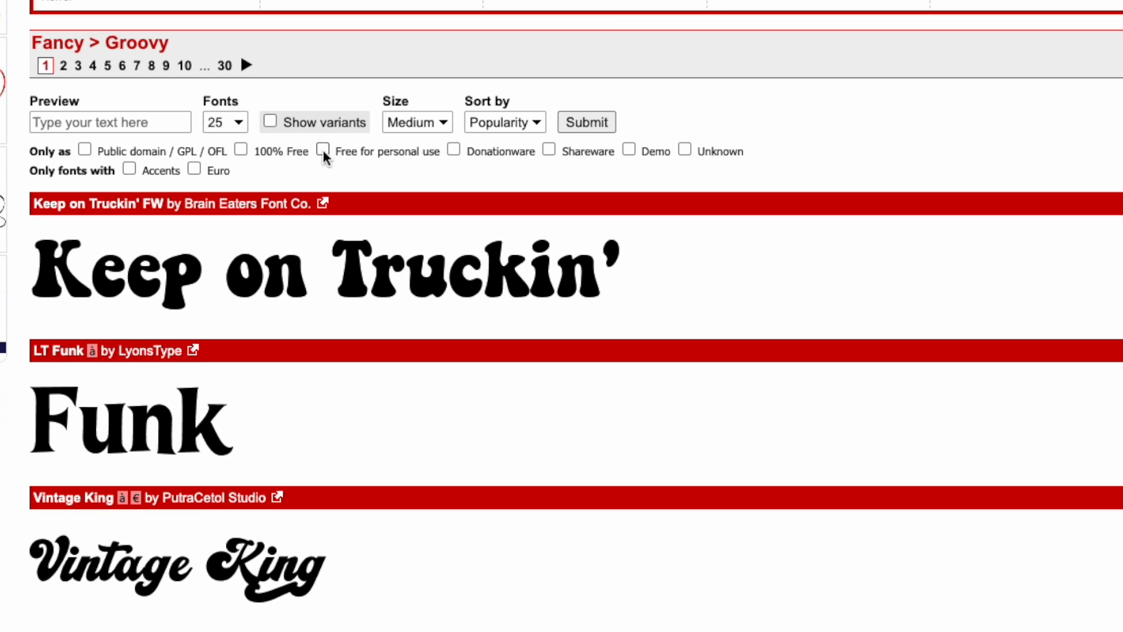
{"action": "left_click", "coordinate": [240, 149]}
{"action": "left_click", "coordinate": [586, 122]}
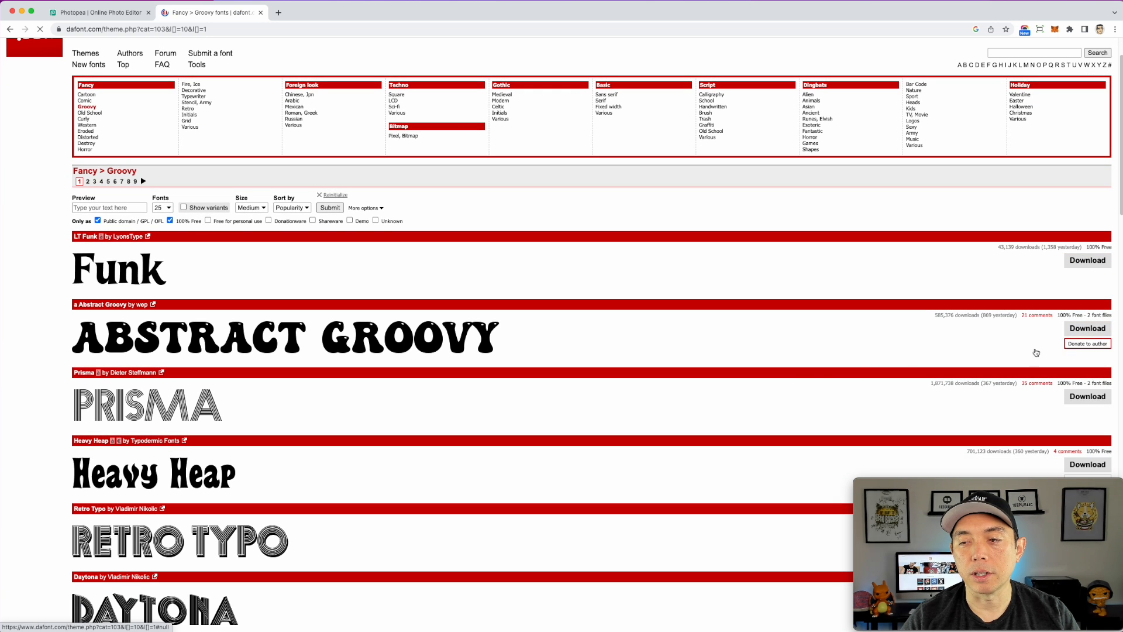
- Open the Coaster font, preview it with the text HOHOHO and download it
{"action": "scroll", "coordinate": [612, 353], "scroll_direction": "down", "scroll_amount": 3}
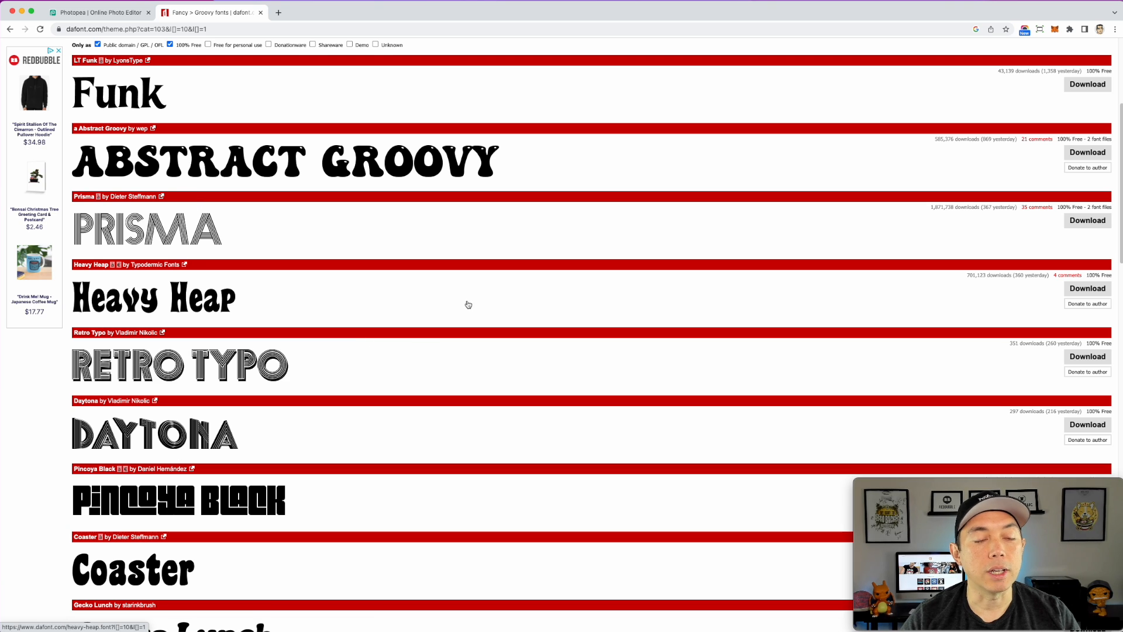
{"action": "scroll", "coordinate": [275, 299], "scroll_direction": "down", "scroll_amount": 2}
{"action": "scroll", "coordinate": [275, 299], "scroll_direction": "down", "scroll_amount": 3}
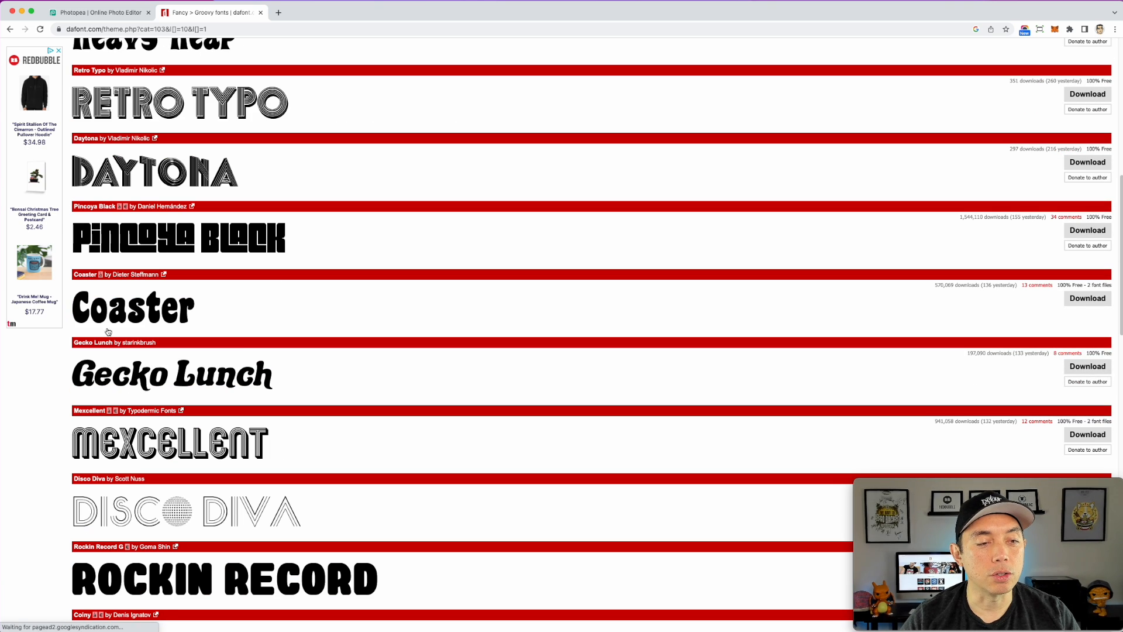
{"action": "left_click", "coordinate": [157, 301]}
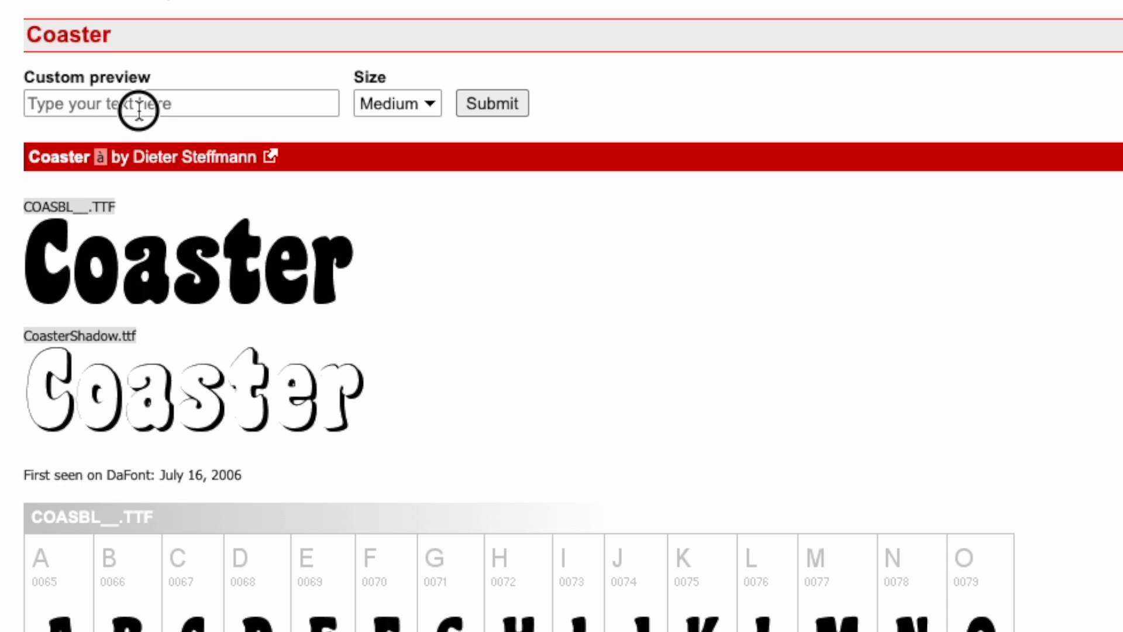
{"action": "left_click", "coordinate": [115, 167]}
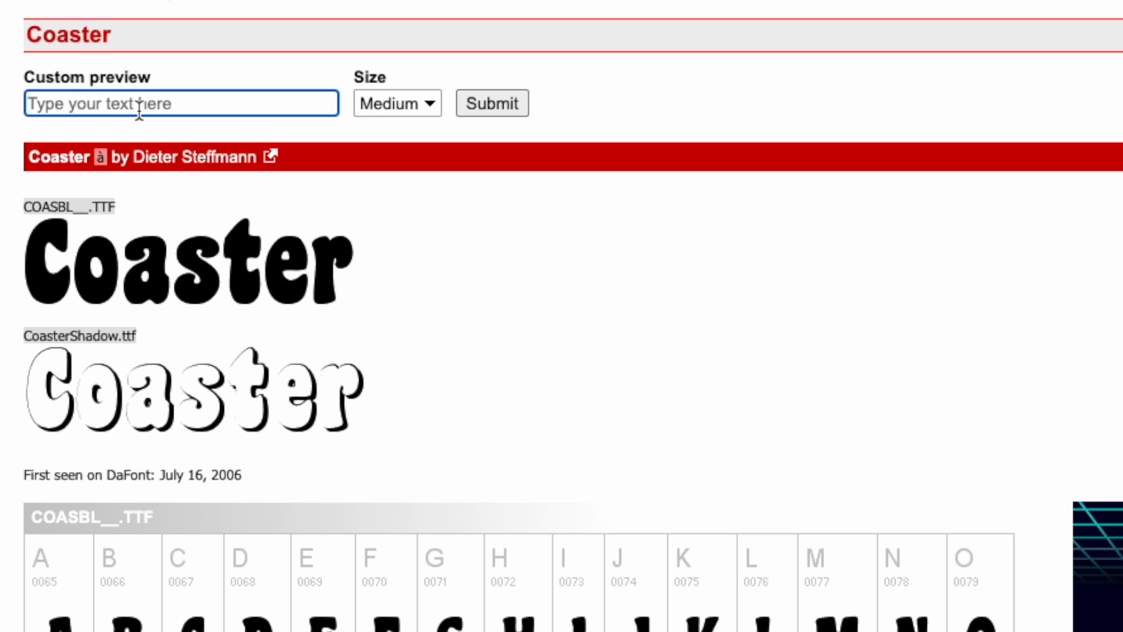
{"action": "type", "text": "HOHOHO"}
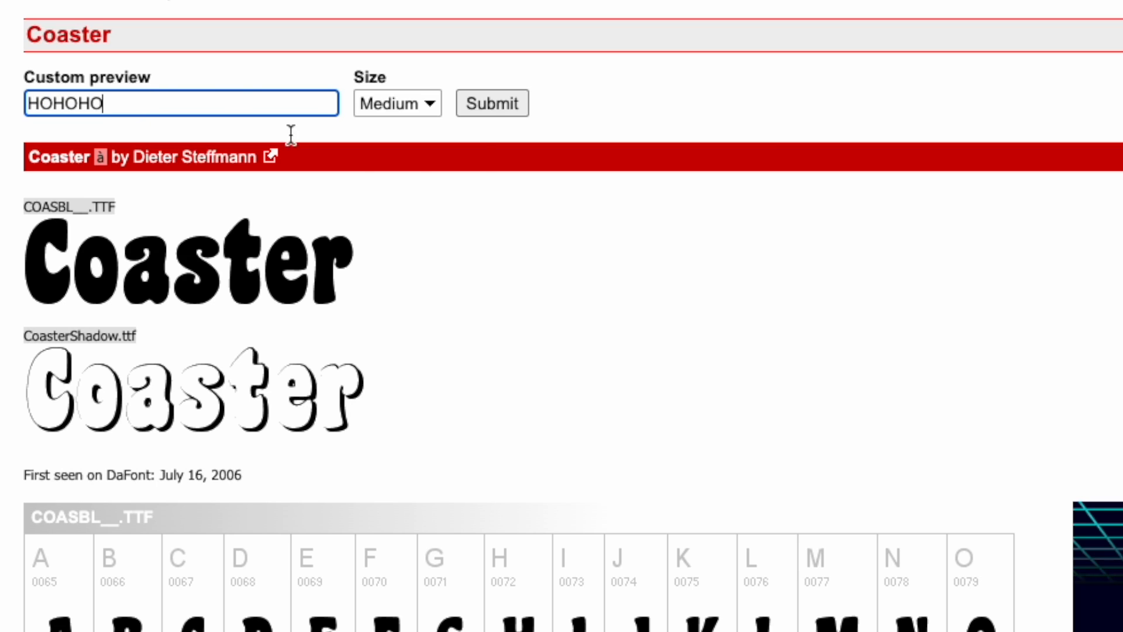
{"action": "left_click", "coordinate": [482, 119]}
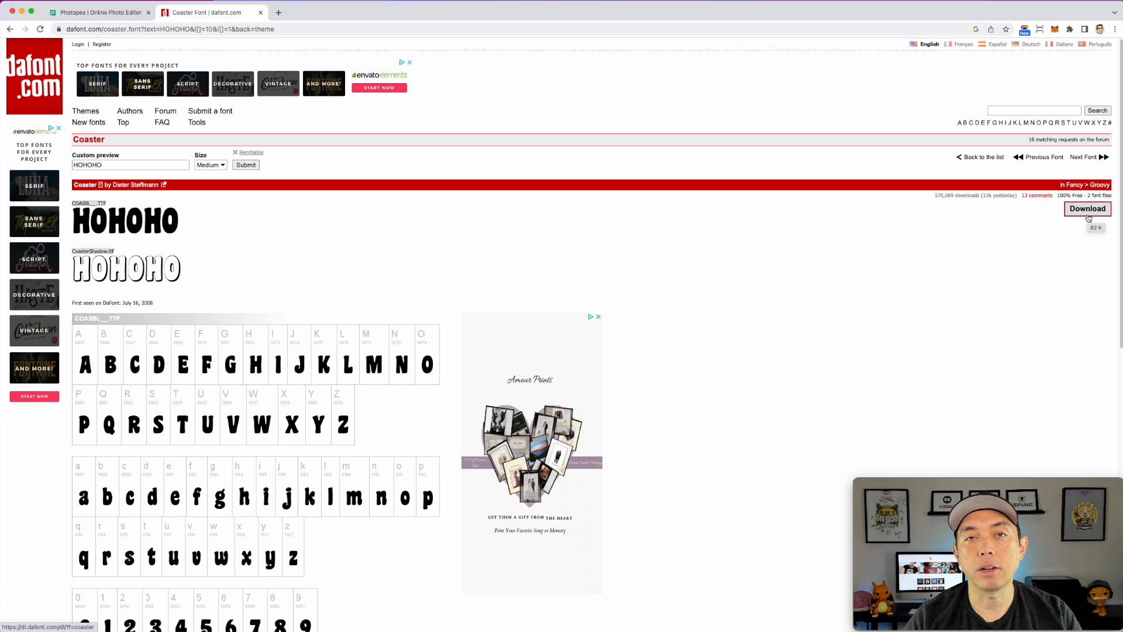
{"action": "left_click", "coordinate": [1090, 214]}
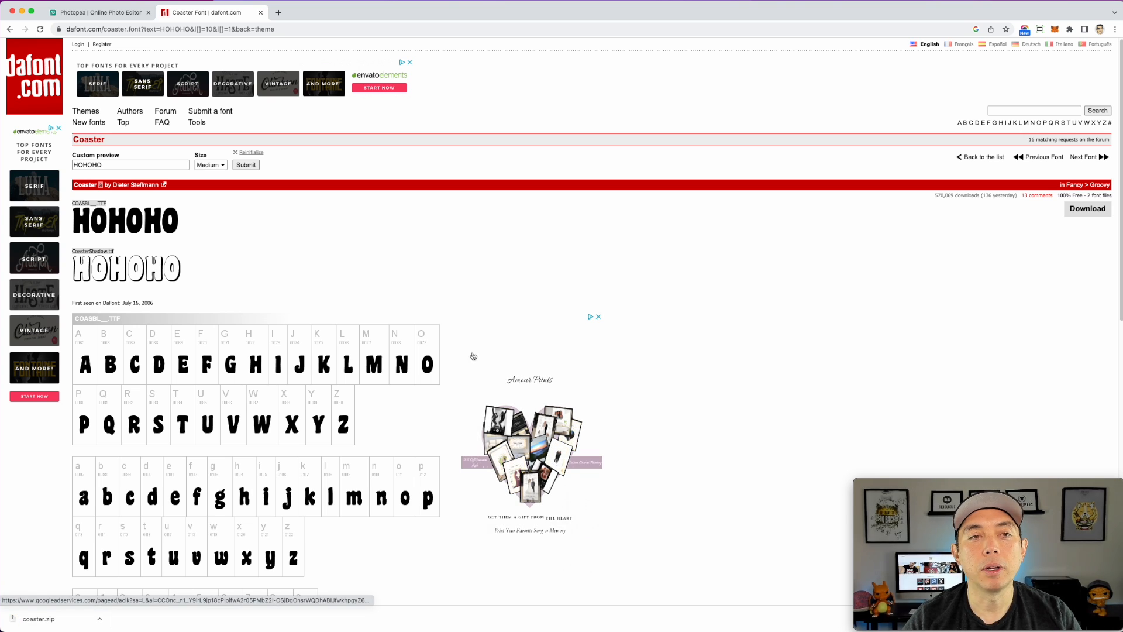
- Switch back to Photopea and choose the Coaster font for the Type tool
{"action": "left_click", "coordinate": [108, 18]}
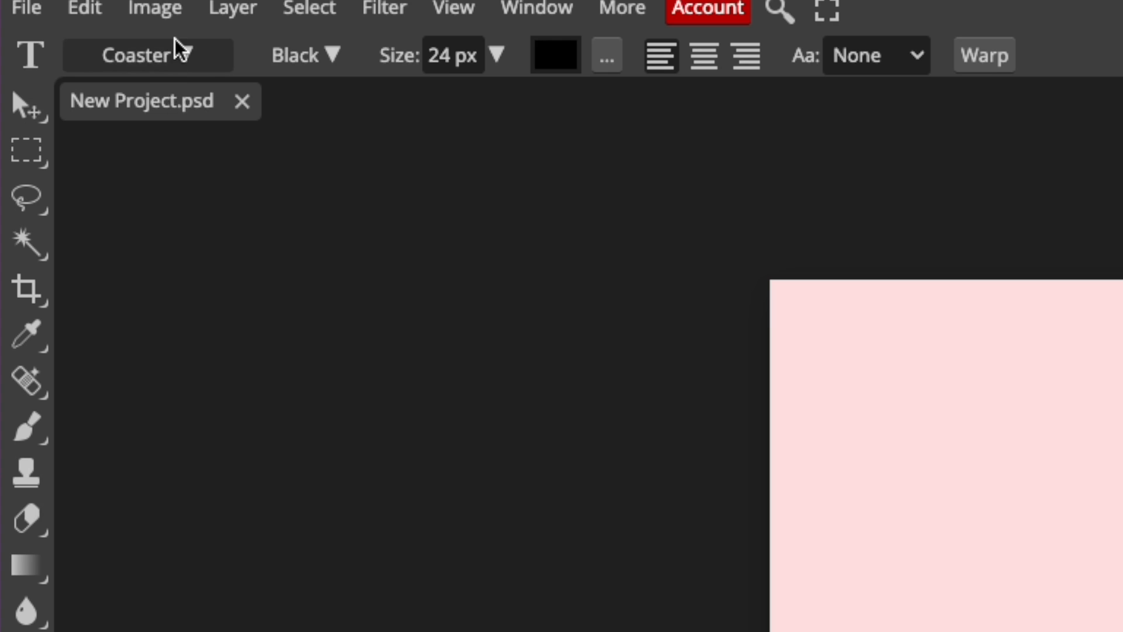
{"action": "left_click", "coordinate": [143, 56]}
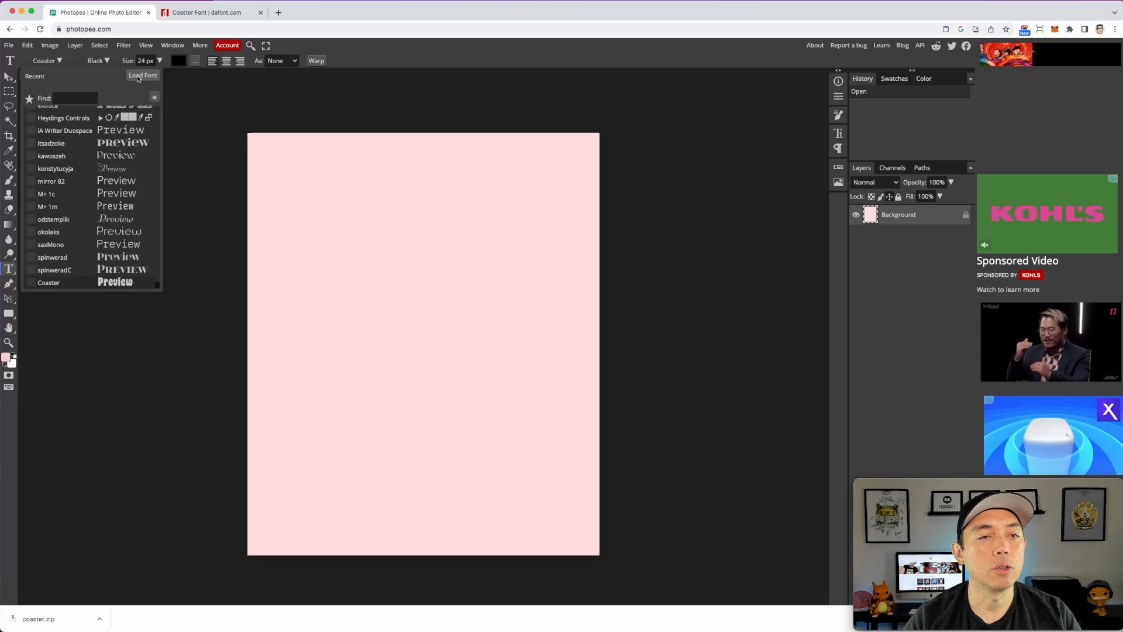
{"action": "left_click", "coordinate": [410, 108]}
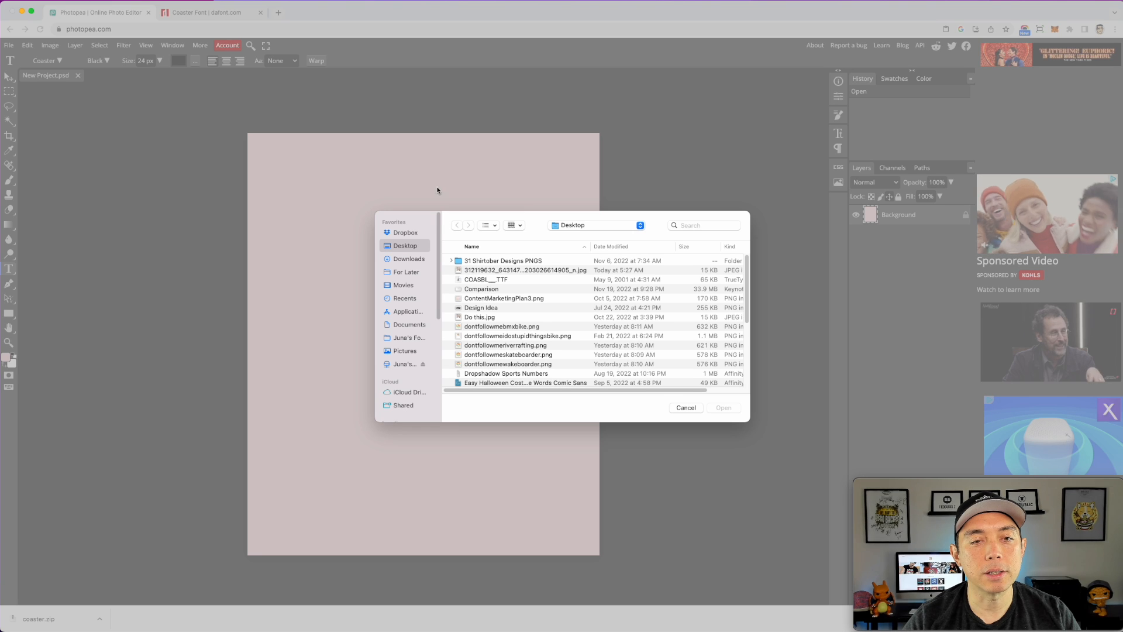
{"action": "left_click", "coordinate": [829, 511]}
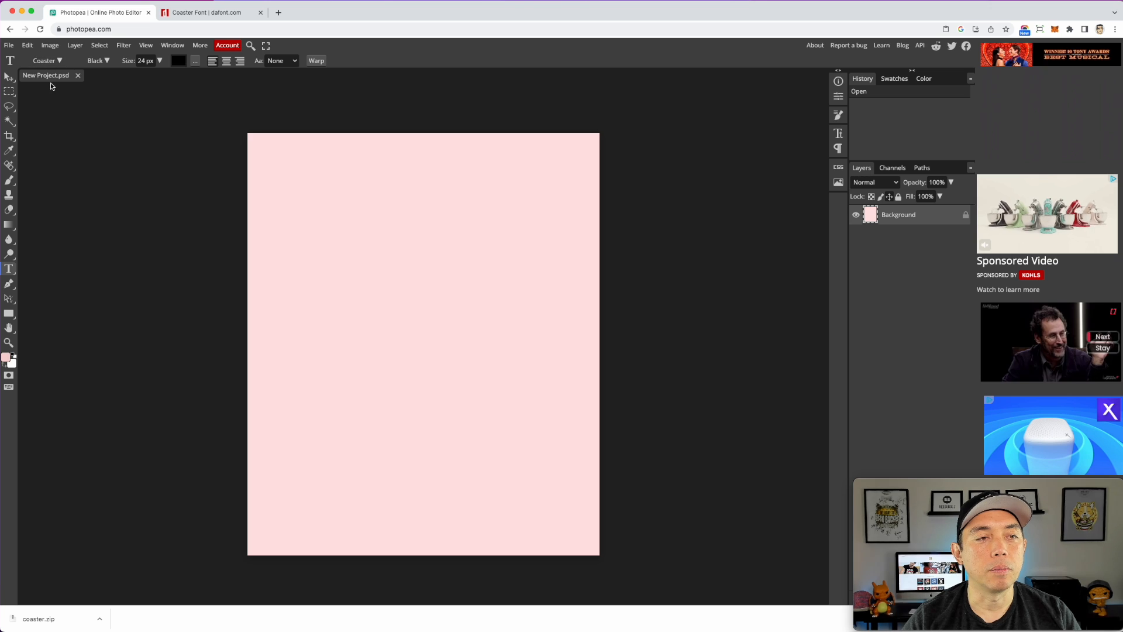
{"action": "left_click", "coordinate": [47, 60]}
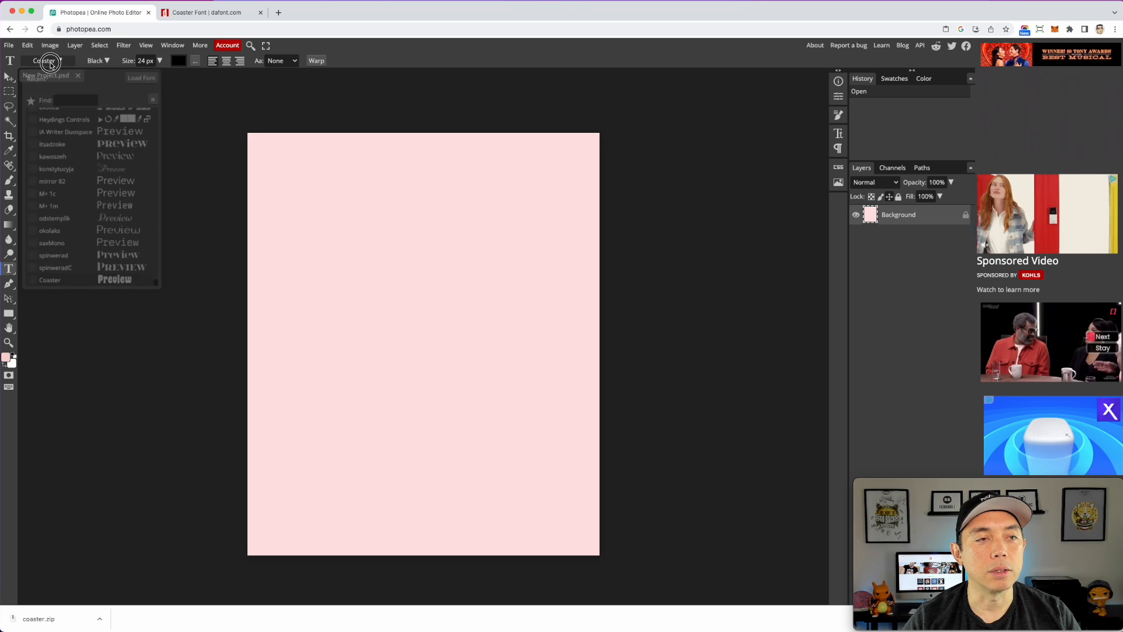
{"action": "left_click", "coordinate": [103, 281]}
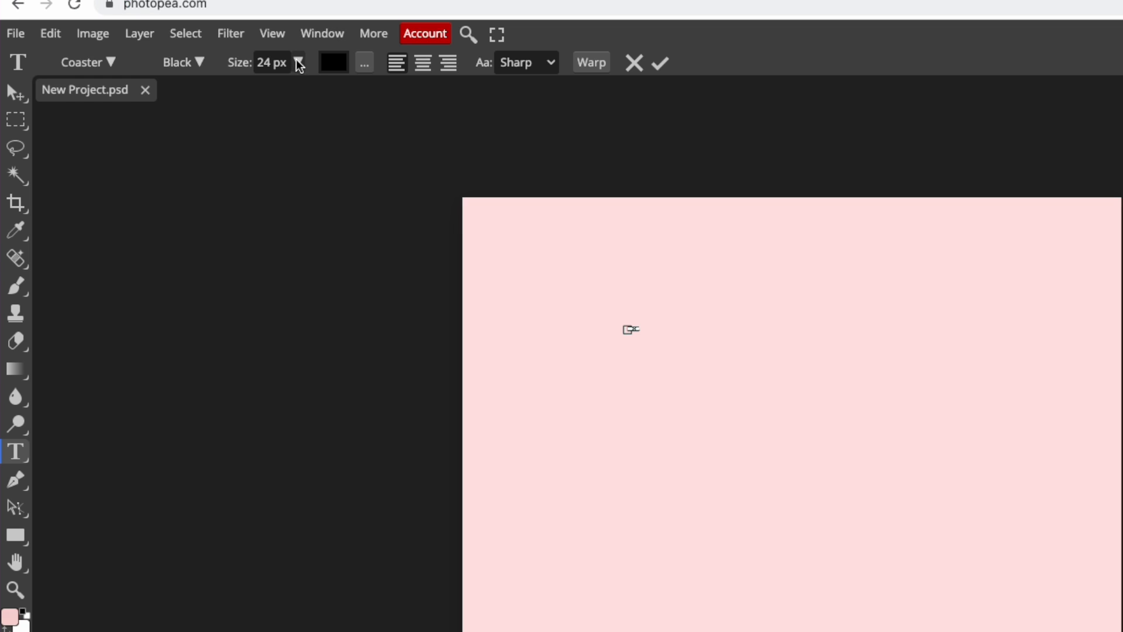
- Enlarge the HOHOHO text, trying 150 px and 1000 px before setting its font size to 1200 px
{"action": "left_click", "coordinate": [298, 62]}
{"action": "left_click_drag", "start_coordinate": [267, 89], "coordinate": [380, 105]}
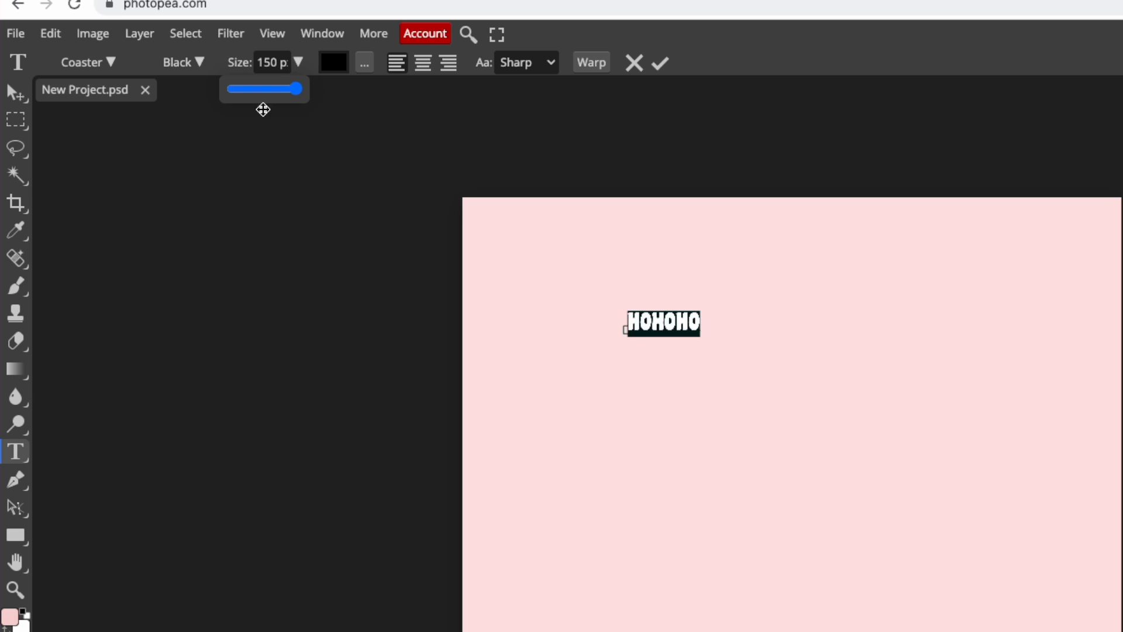
{"action": "left_click", "coordinate": [268, 61]}
{"action": "double_click", "coordinate": [269, 62]}
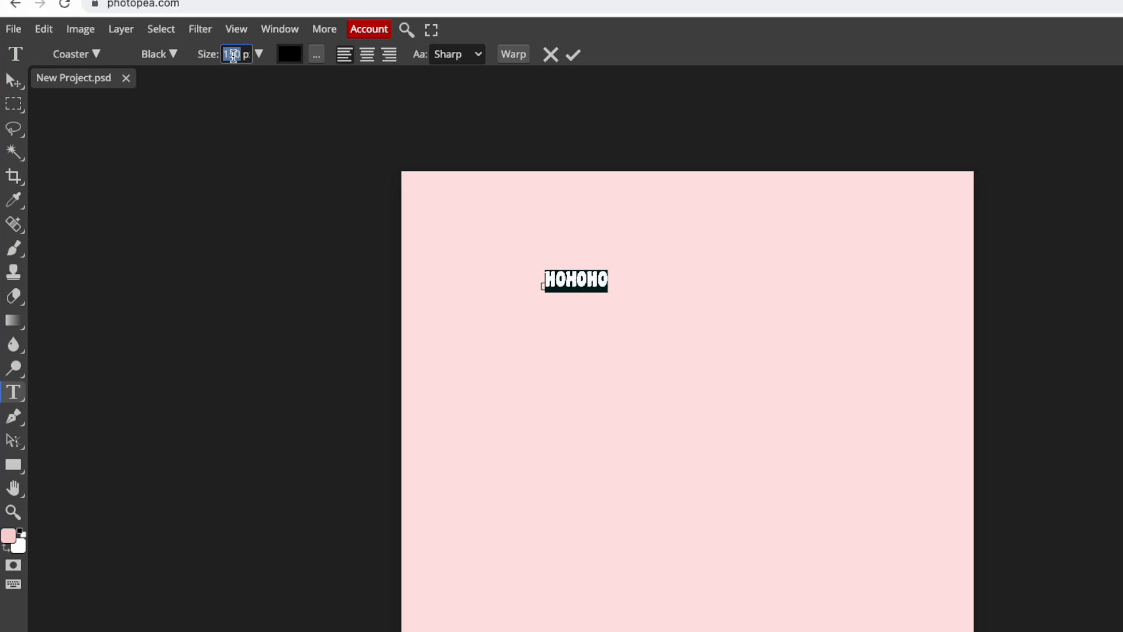
{"action": "type", "text": "1000"}
{"action": "key", "text": "Return"}
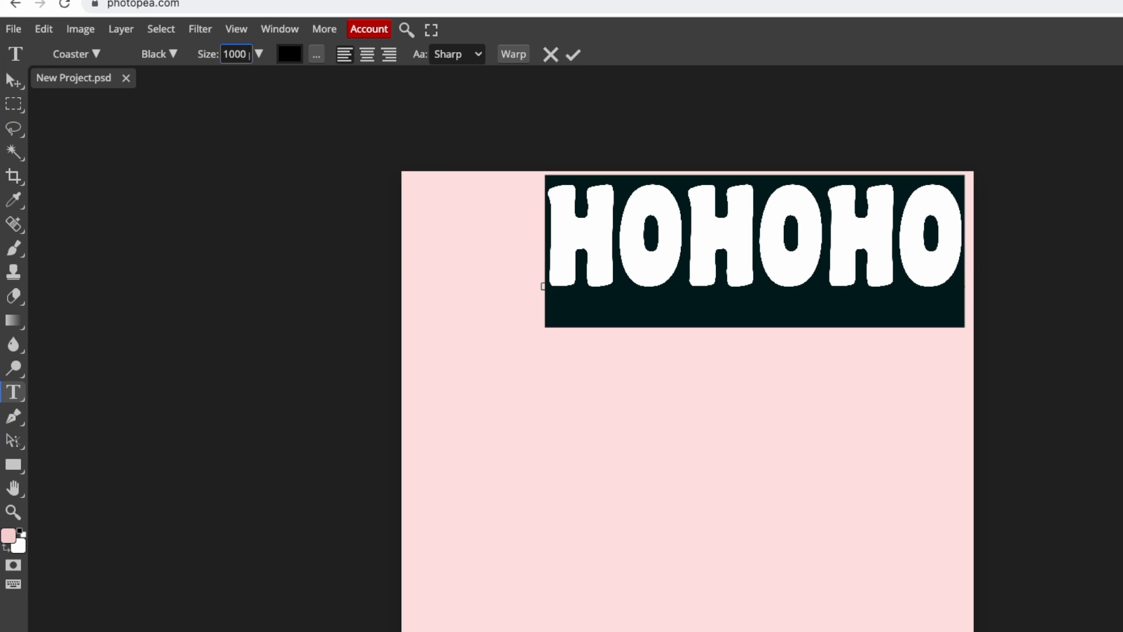
{"action": "left_click", "coordinate": [235, 55]}
{"action": "left_click_drag", "start_coordinate": [236, 53], "coordinate": [230, 54]}
{"action": "type", "text": "2"}
{"action": "key", "text": "Return"}
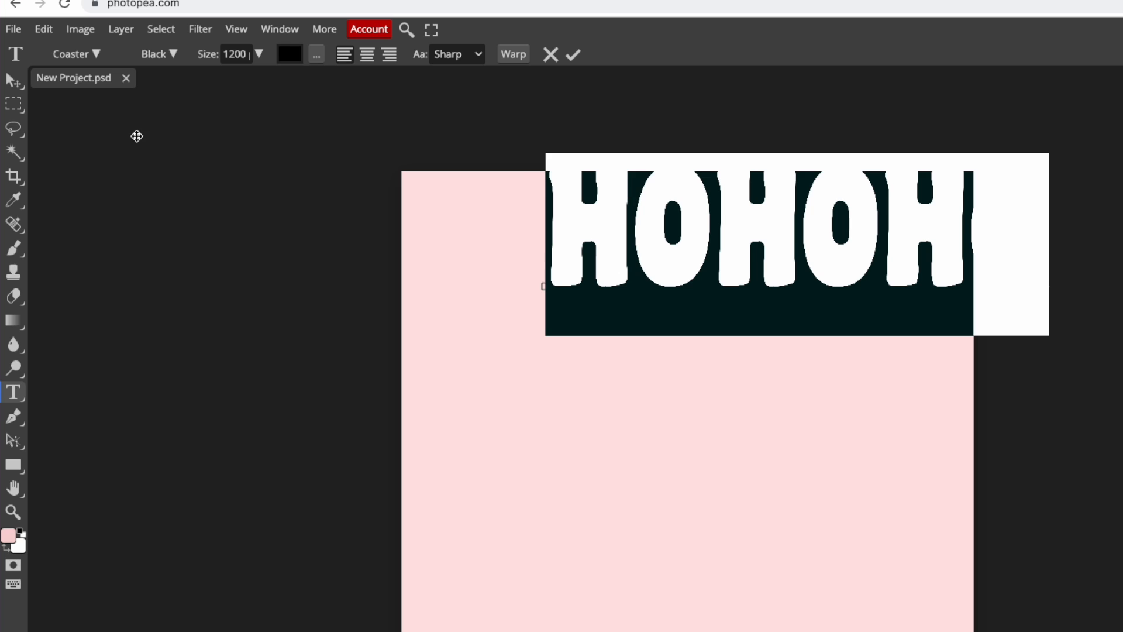
- Move the HOHOHO text so the whole word sits inside the upper part of the pink canvas
{"action": "left_click", "coordinate": [13, 80]}
{"action": "left_click", "coordinate": [690, 223]}
{"action": "left_click_drag", "start_coordinate": [690, 222], "coordinate": [580, 278]}
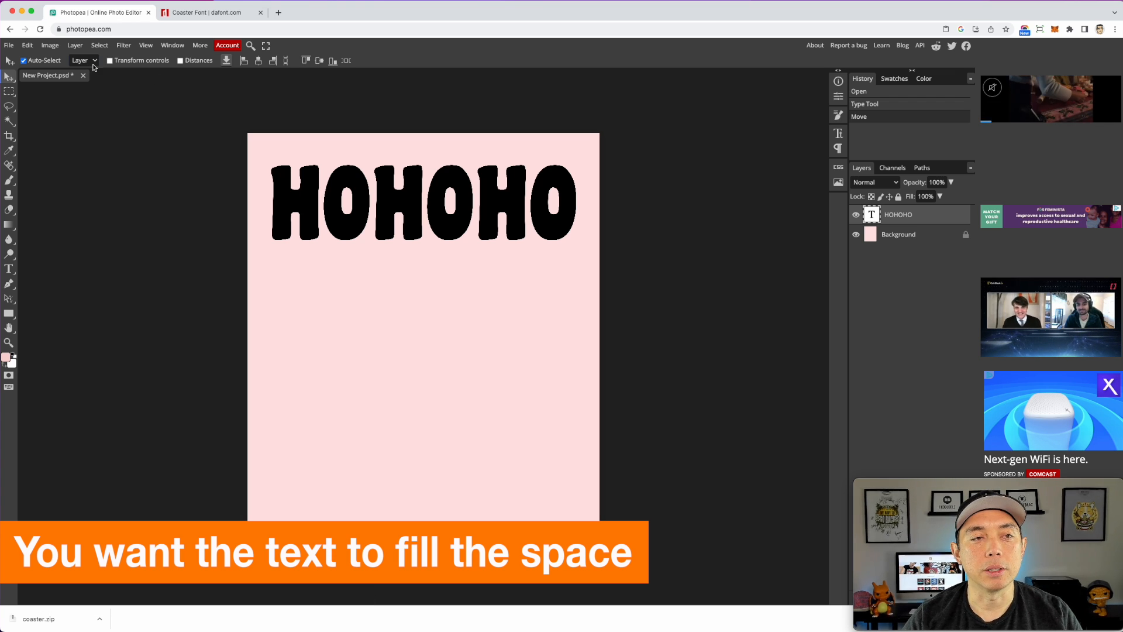
- Copy the HOHOHO word and paste it on two new lines below within the same text layer
{"action": "double_click", "coordinate": [411, 196]}
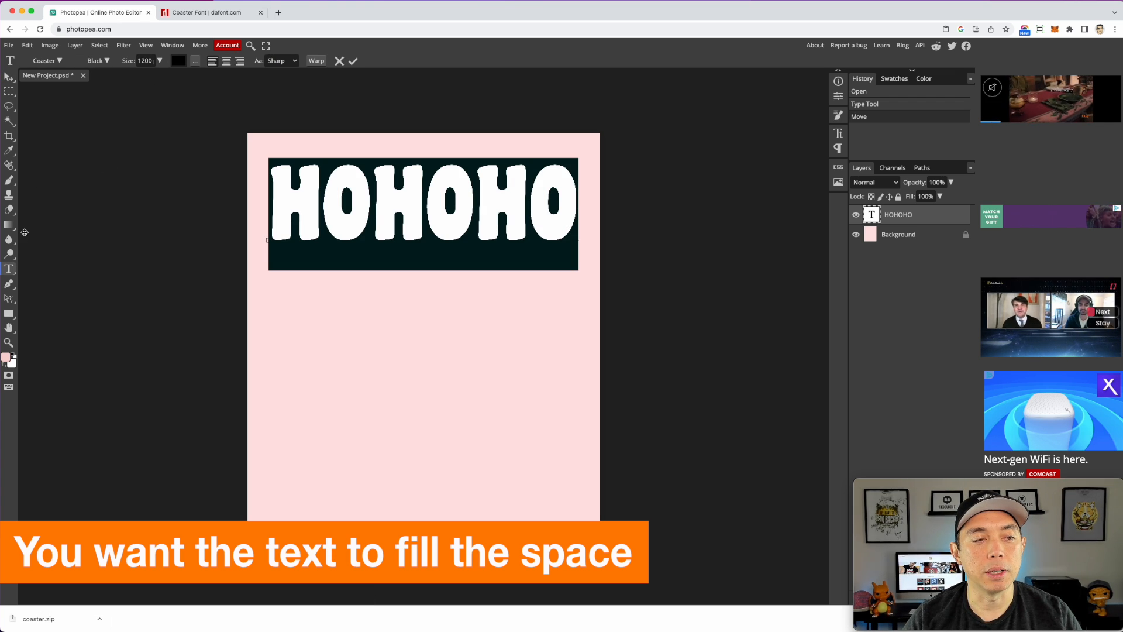
{"action": "left_click", "coordinate": [572, 190]}
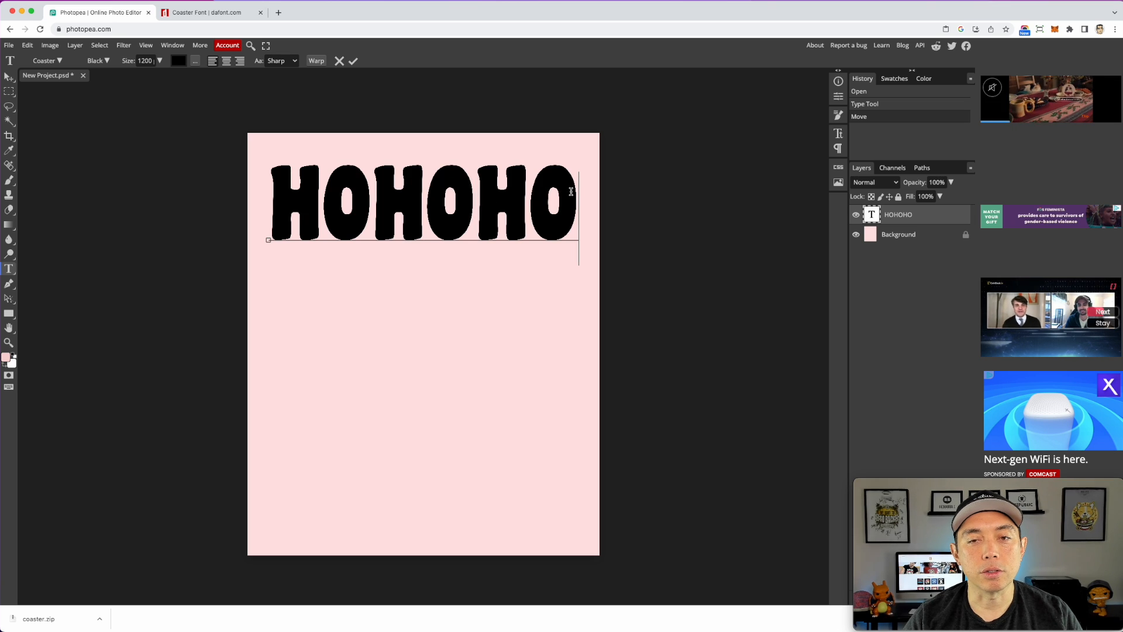
{"action": "left_click_drag", "start_coordinate": [571, 191], "coordinate": [278, 186]}
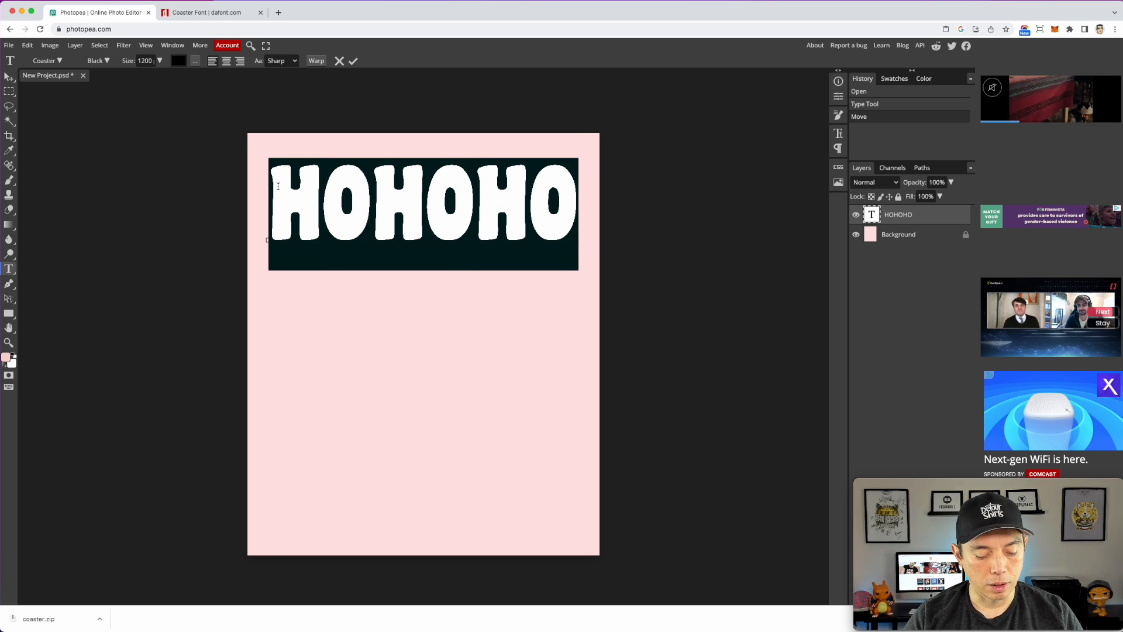
{"action": "key", "text": "super+c"}
{"action": "left_click", "coordinate": [570, 192]}
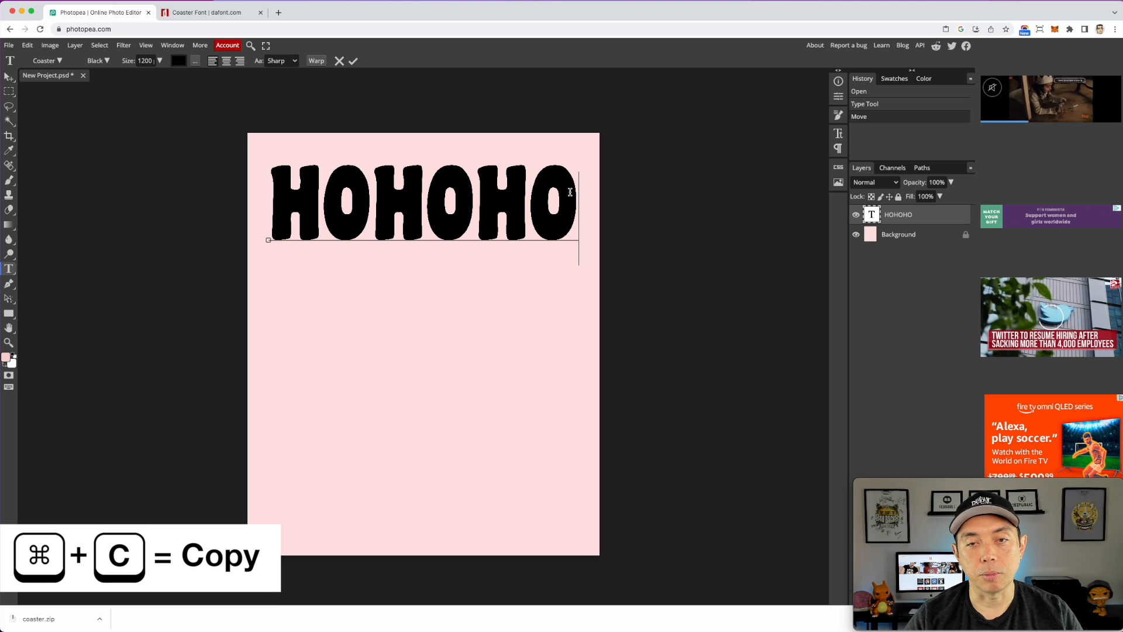
{"action": "key", "text": "Return"}
{"action": "key", "text": "super+v"}
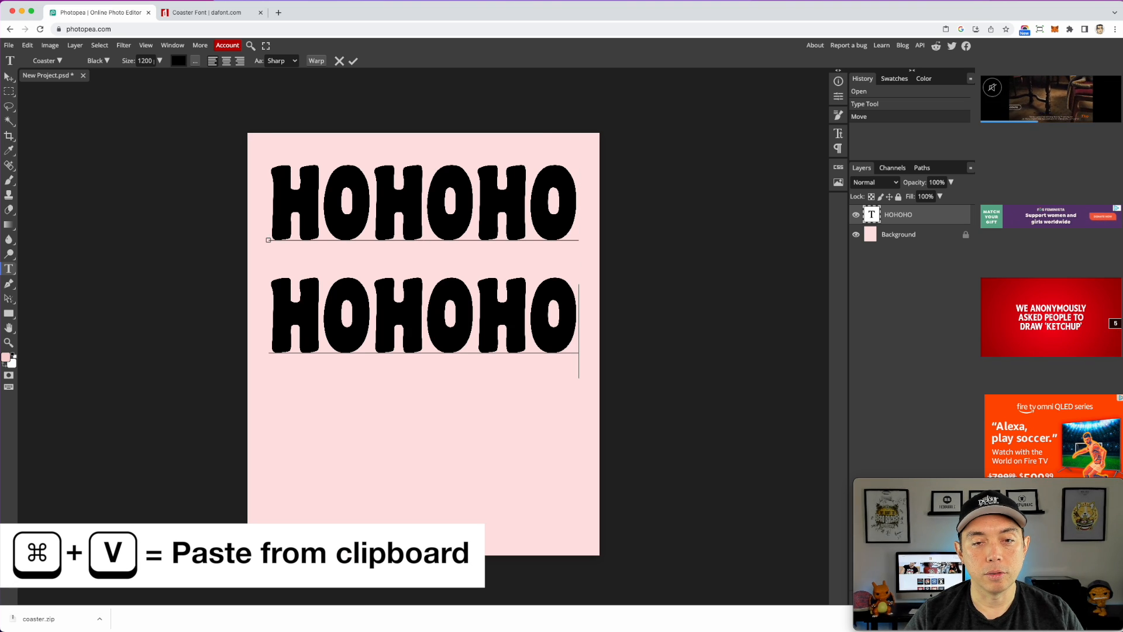
{"action": "key", "text": "Return"}
{"action": "key", "text": "super+v"}
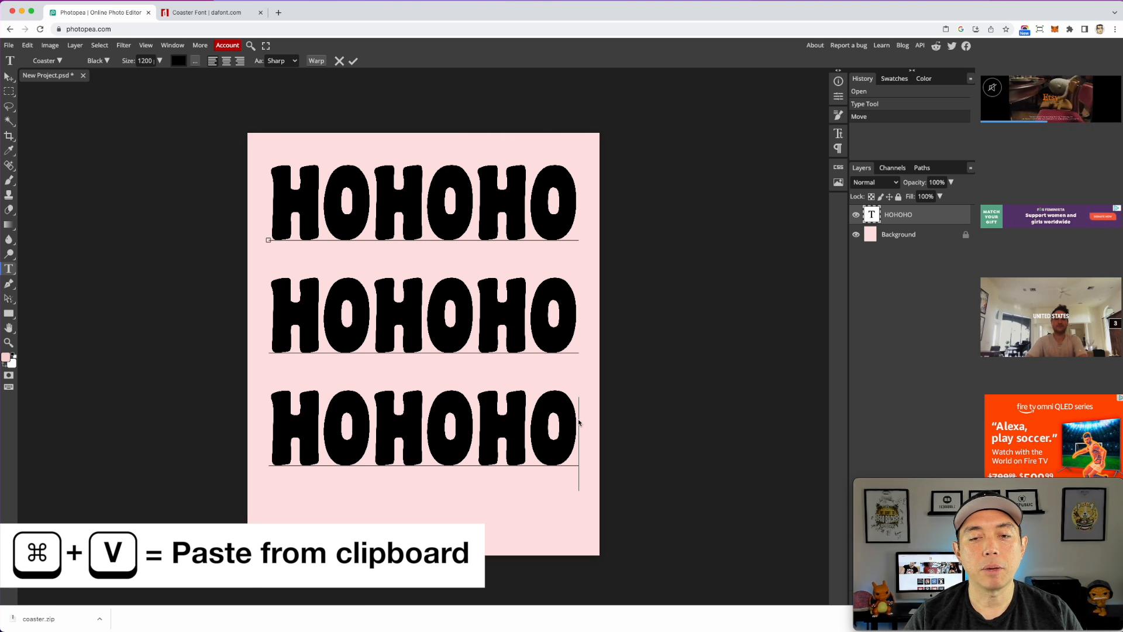
- Tighten the line spacing of all three HOHOHO lines by setting their leading to 1100 px
{"action": "left_click_drag", "start_coordinate": [574, 414], "coordinate": [248, 187]}
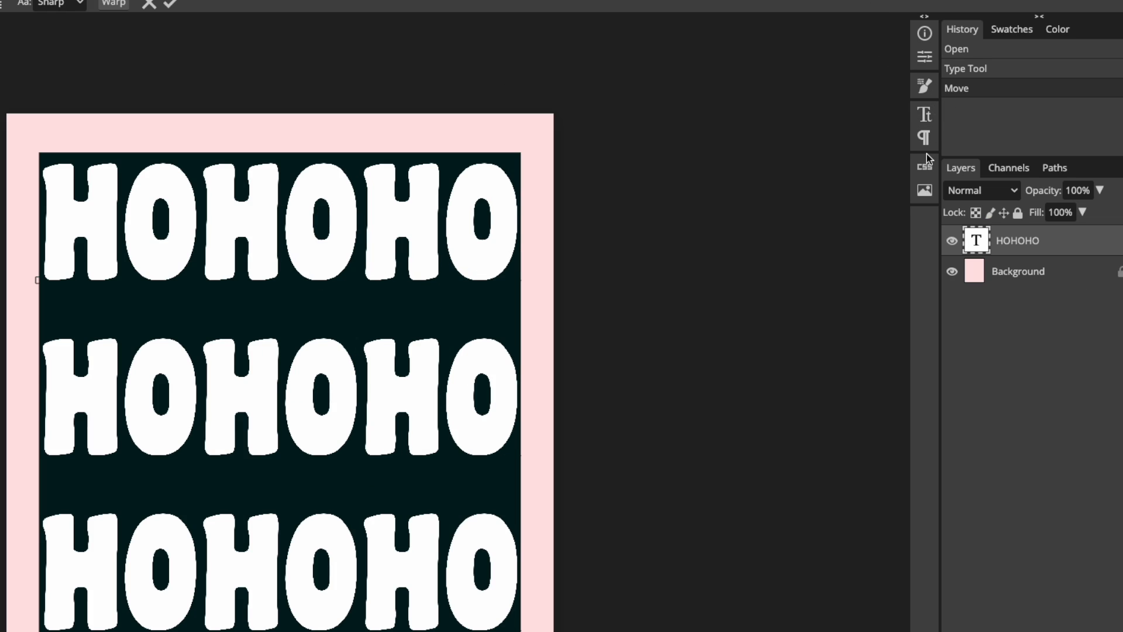
{"action": "left_click", "coordinate": [923, 113]}
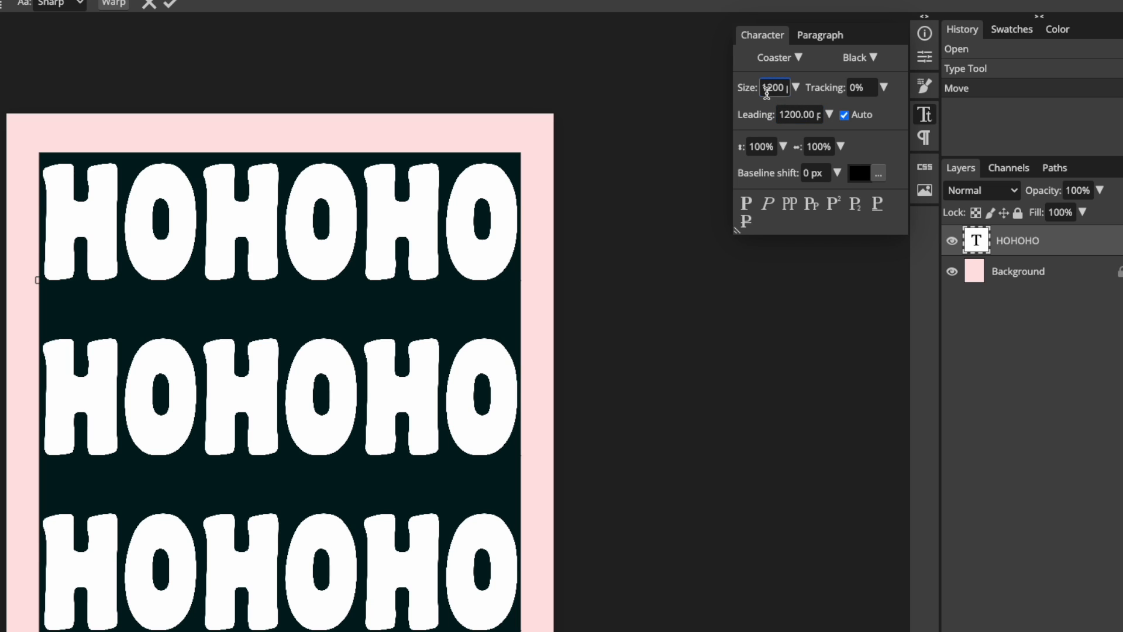
{"action": "left_click_drag", "start_coordinate": [789, 115], "coordinate": [785, 115]}
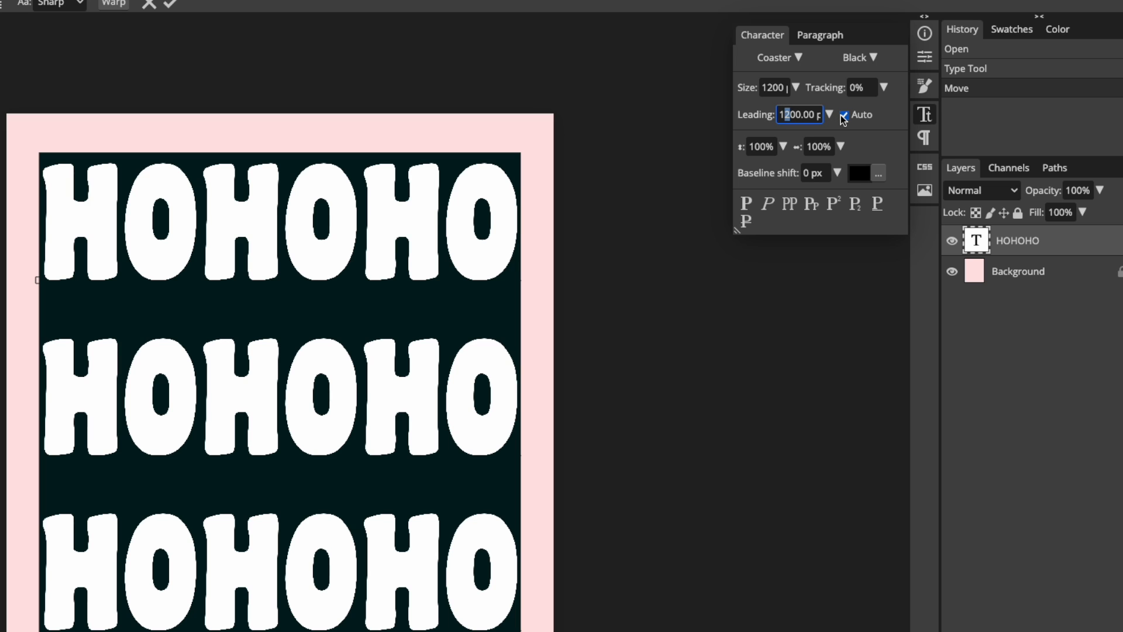
{"action": "type", "text": "1"}
{"action": "key", "text": "Return"}
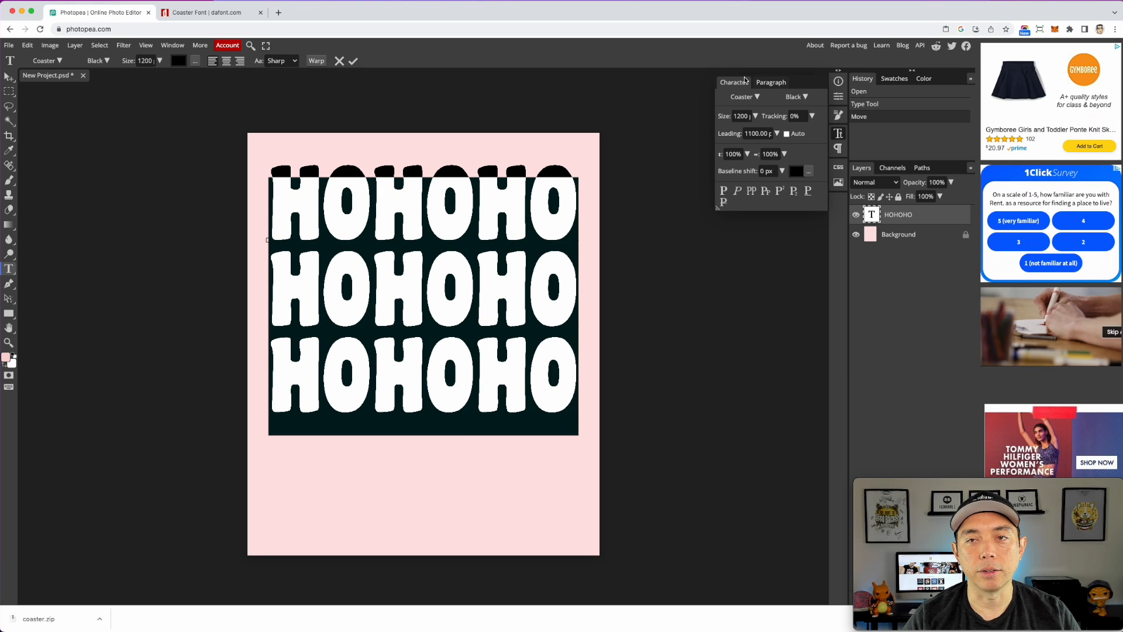
{"action": "left_click", "coordinate": [767, 134]}
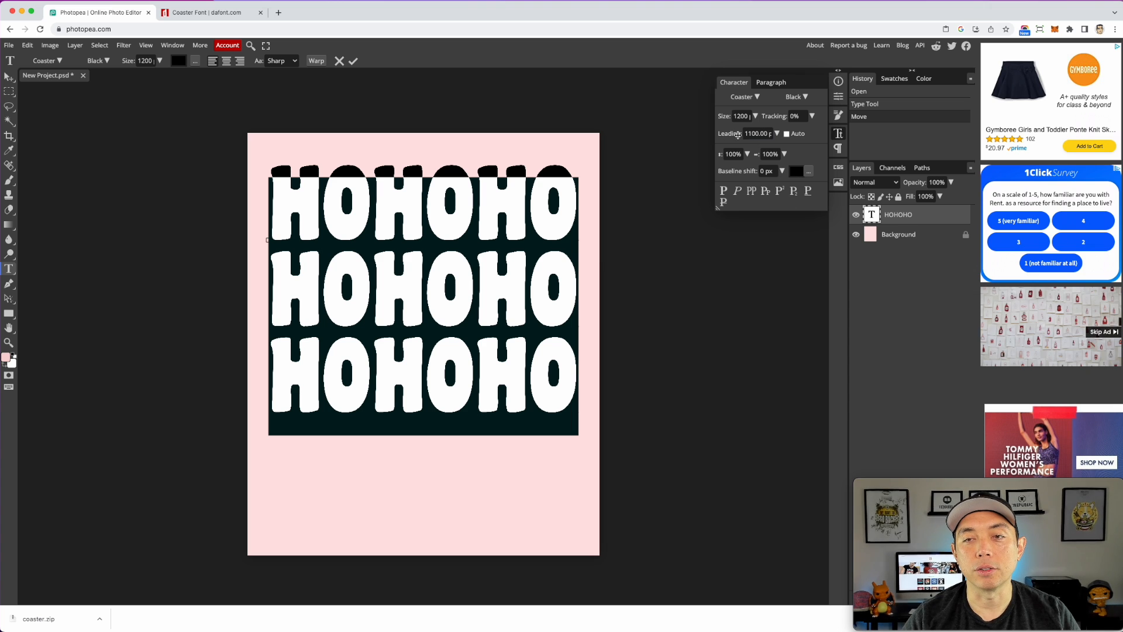
{"action": "left_click", "coordinate": [838, 133]}
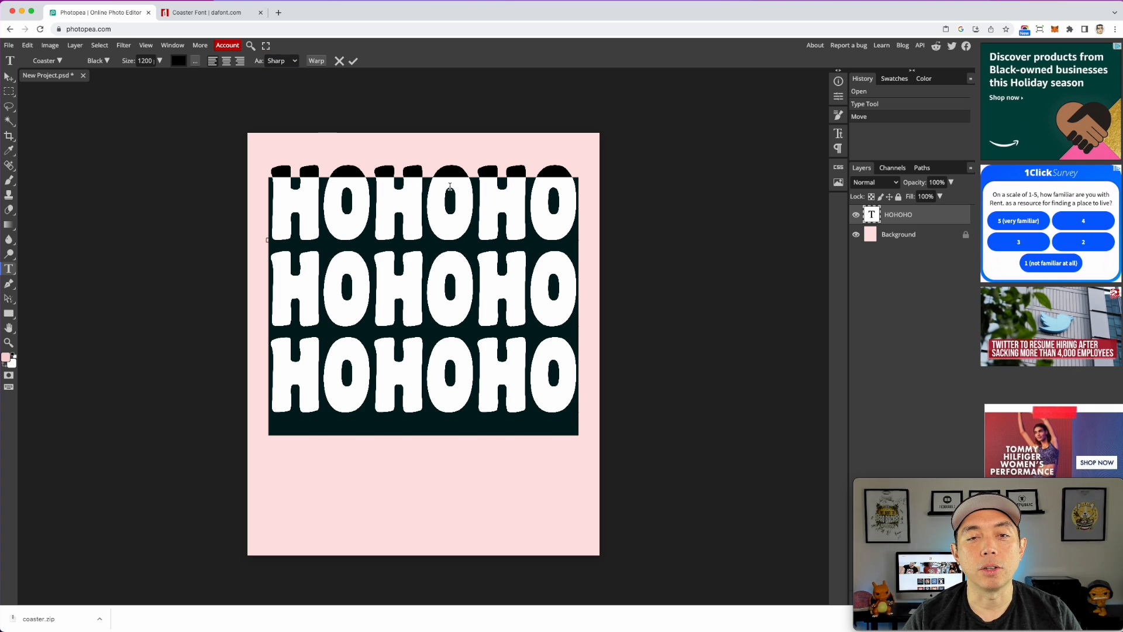
- Turn the first HOHOHO line into an outline with no fill and a 20 px stroke
{"action": "left_click", "coordinate": [450, 186]}
{"action": "left_click_drag", "start_coordinate": [550, 187], "coordinate": [273, 176]}
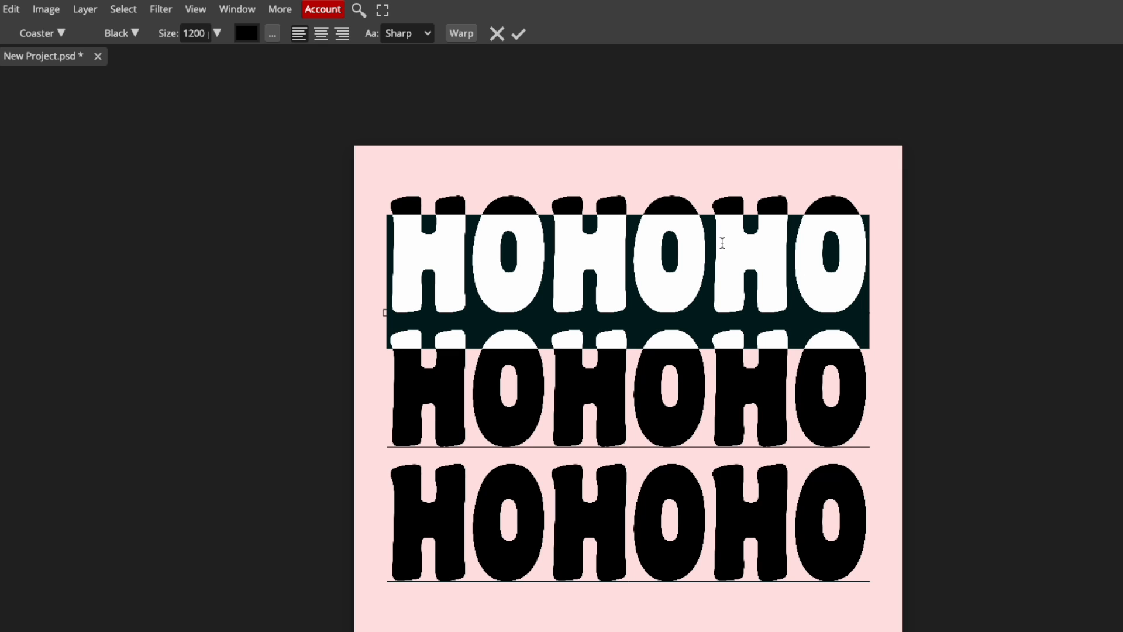
{"action": "left_click", "coordinate": [270, 33]}
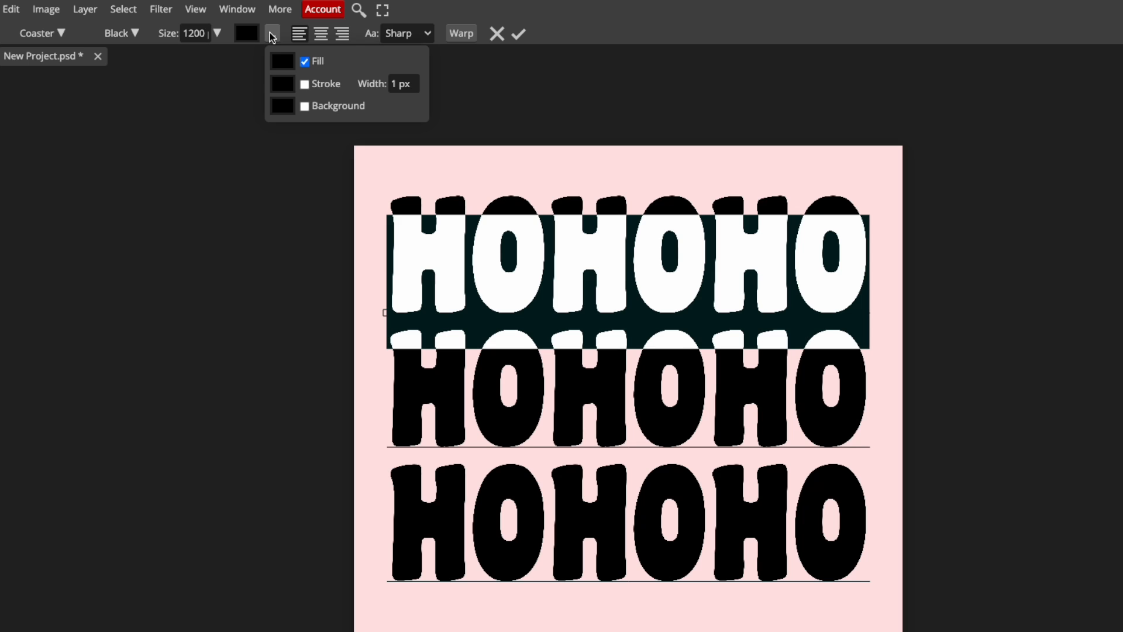
{"action": "left_click", "coordinate": [304, 62]}
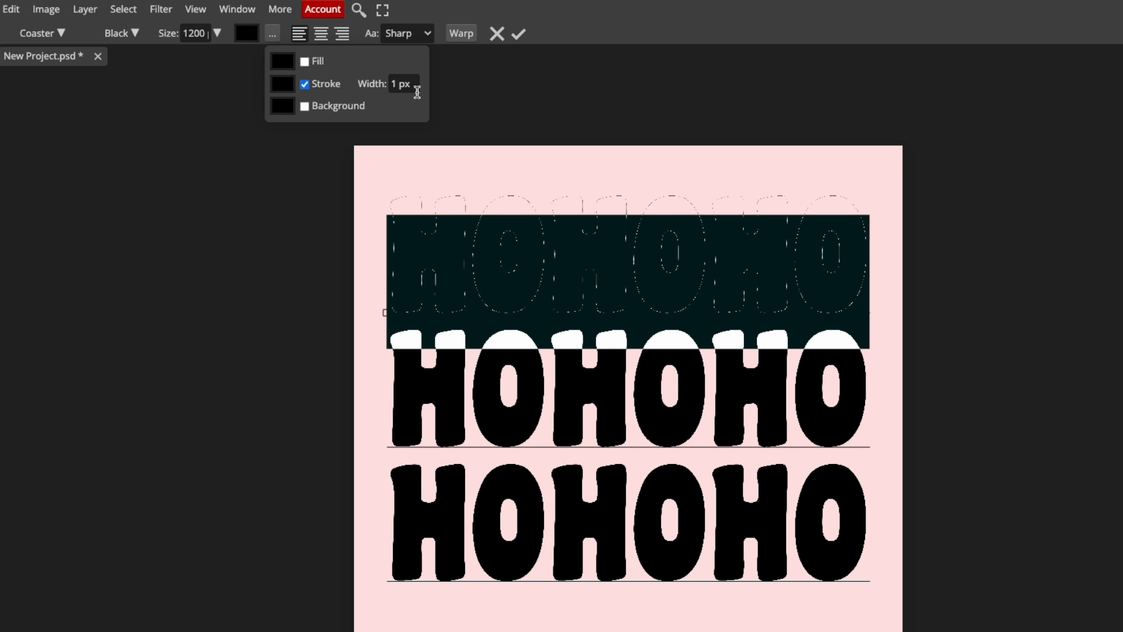
{"action": "left_click", "coordinate": [393, 84]}
{"action": "key", "text": "Return"}
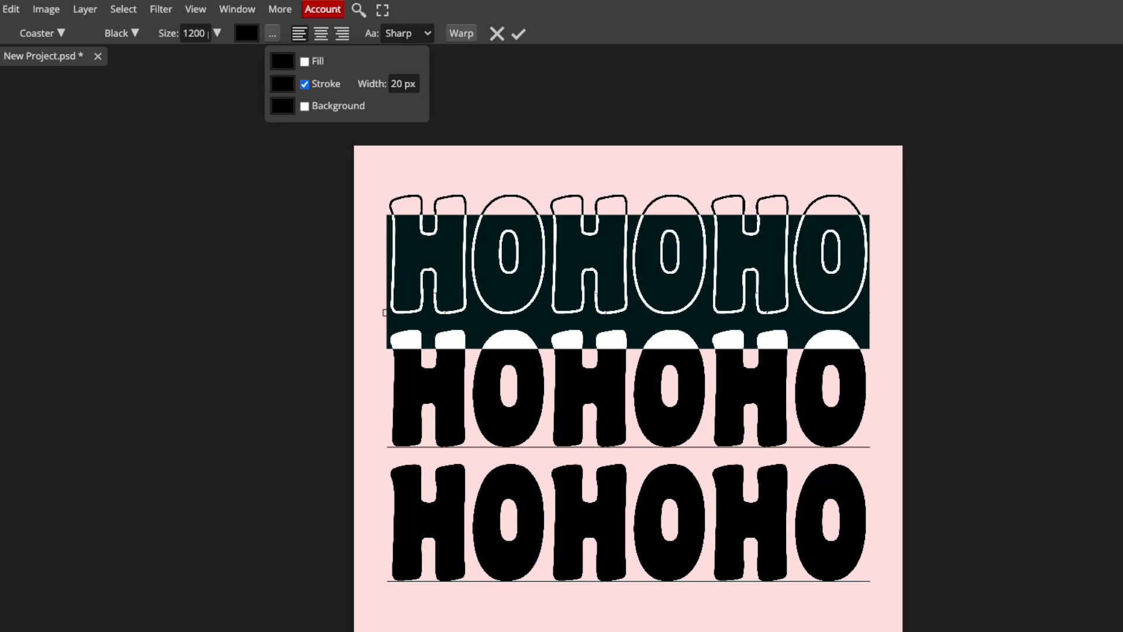
- Set the first line's stroke colour to red d70b0b and copy its hex code
{"action": "left_click", "coordinate": [284, 85]}
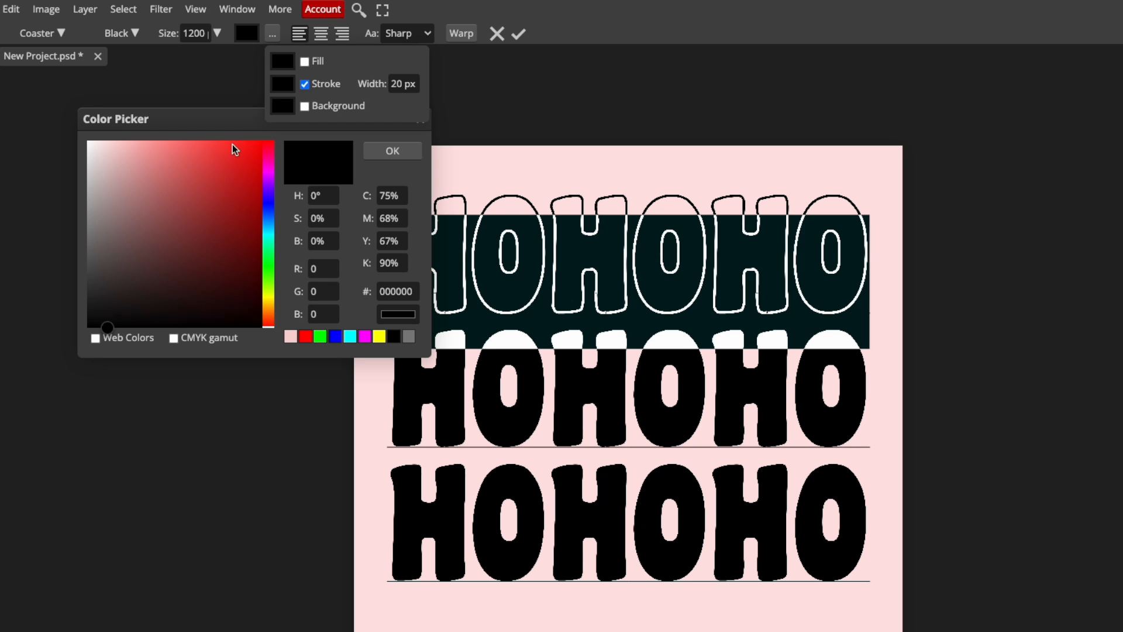
{"action": "left_click_drag", "start_coordinate": [239, 164], "coordinate": [262, 138]}
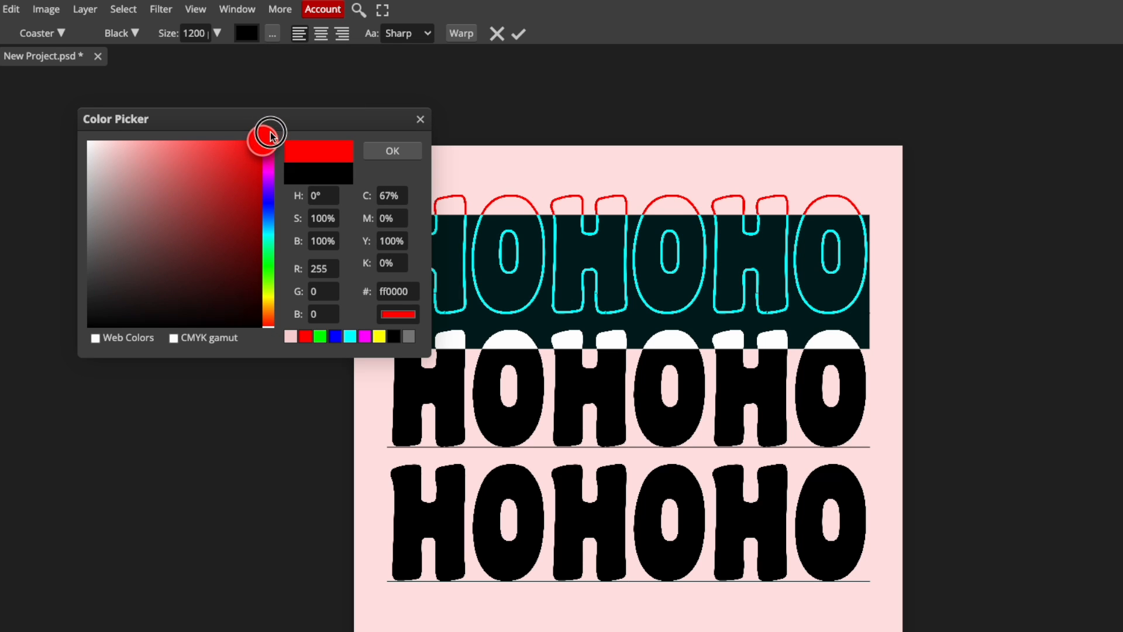
{"action": "left_click_drag", "start_coordinate": [262, 142], "coordinate": [252, 171]}
{"action": "left_click", "coordinate": [385, 295]}
{"action": "double_click", "coordinate": [386, 291]}
{"action": "key", "text": "super+c"}
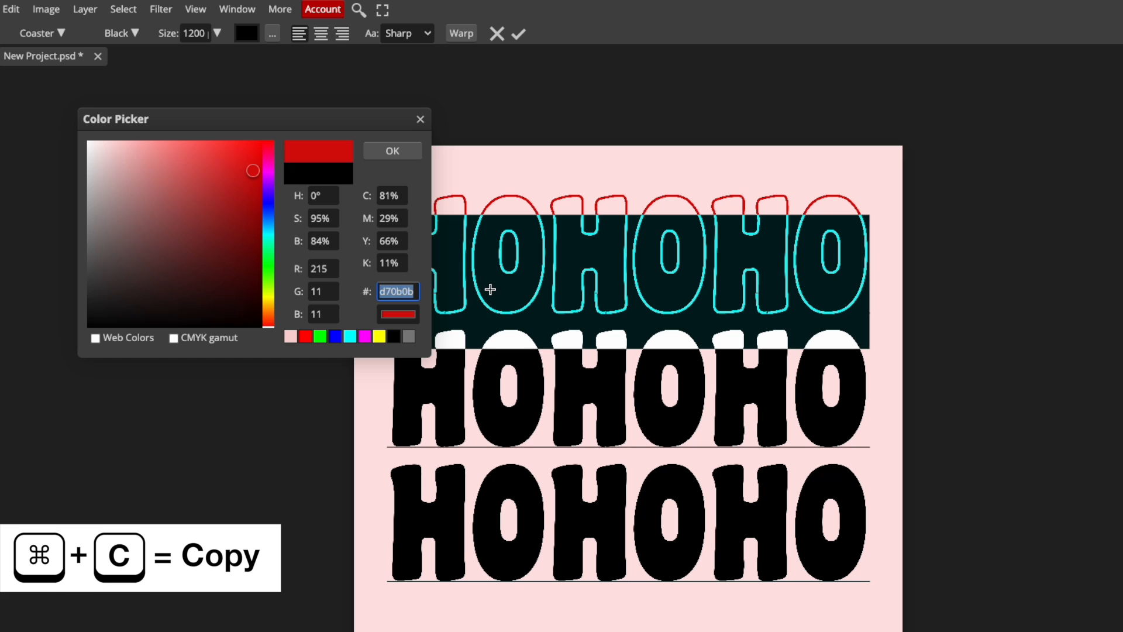
{"action": "key", "text": "super+v"}
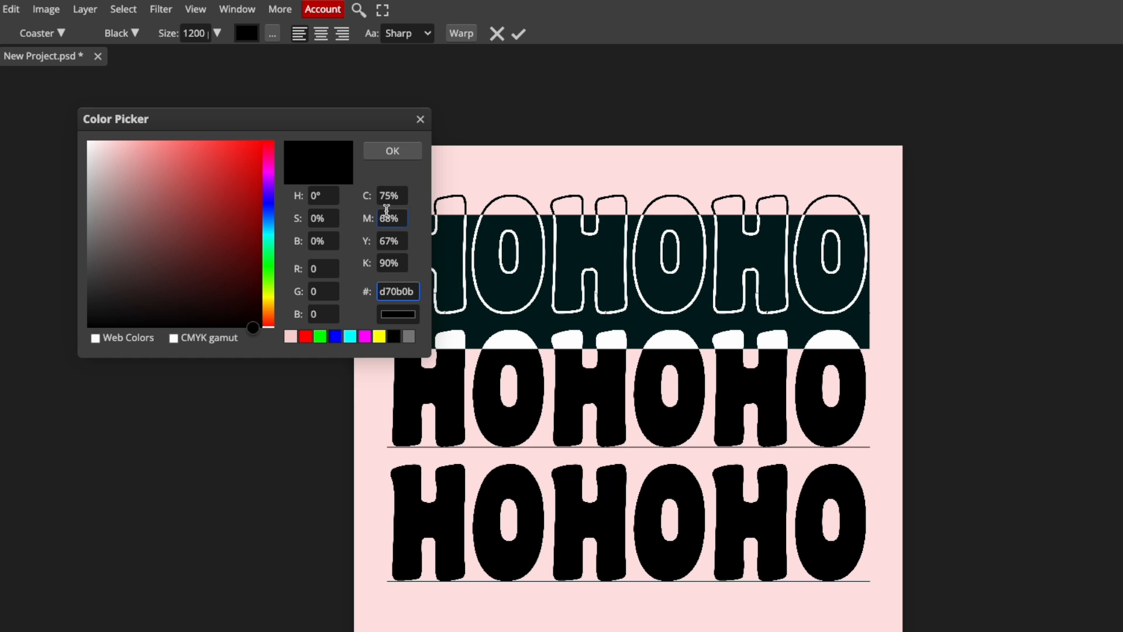
{"action": "left_click", "coordinate": [386, 151]}
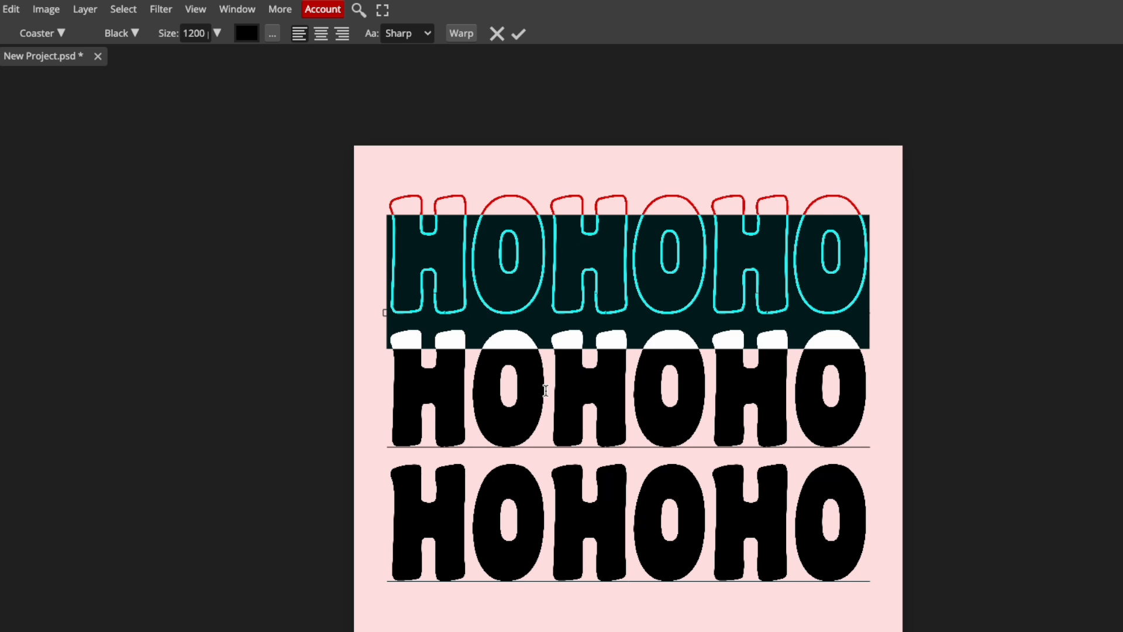
- Set the fill colour of the second HOHOHO line to the copied red d70b0b
{"action": "left_click", "coordinate": [545, 390]}
{"action": "double_click", "coordinate": [545, 390]}
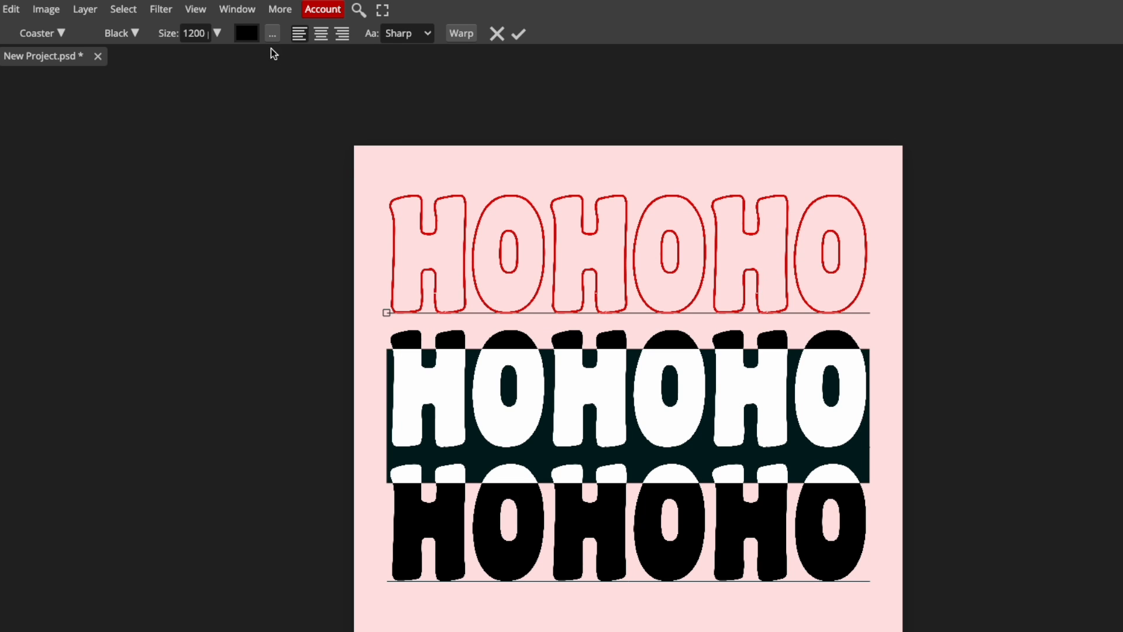
{"action": "left_click", "coordinate": [272, 34]}
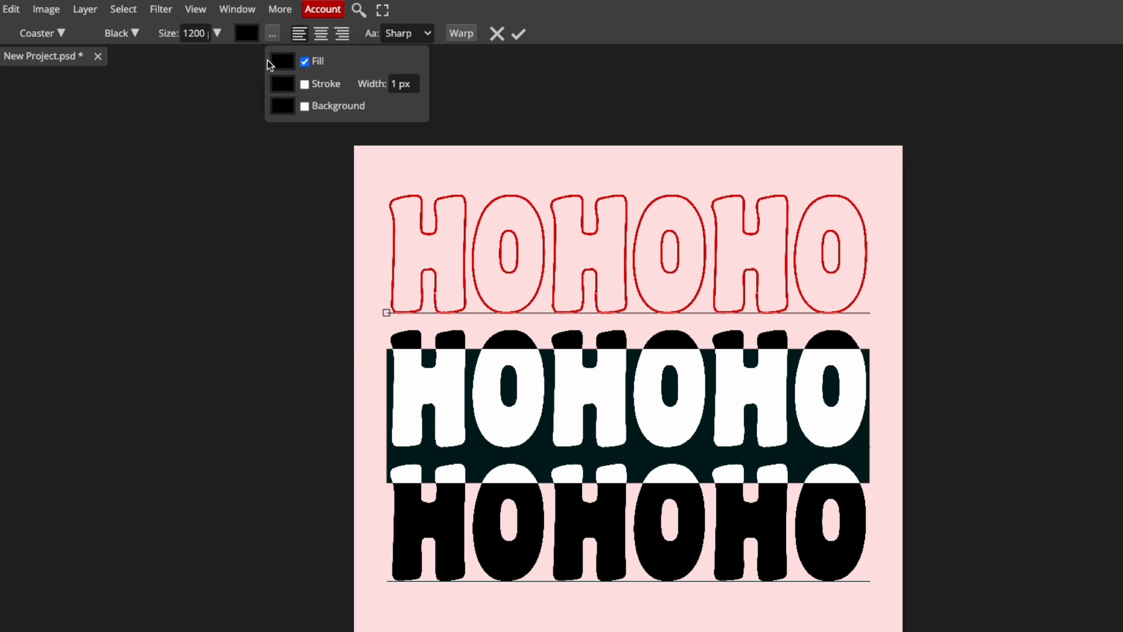
{"action": "left_click", "coordinate": [281, 61]}
{"action": "left_click", "coordinate": [396, 291]}
{"action": "double_click", "coordinate": [396, 291]}
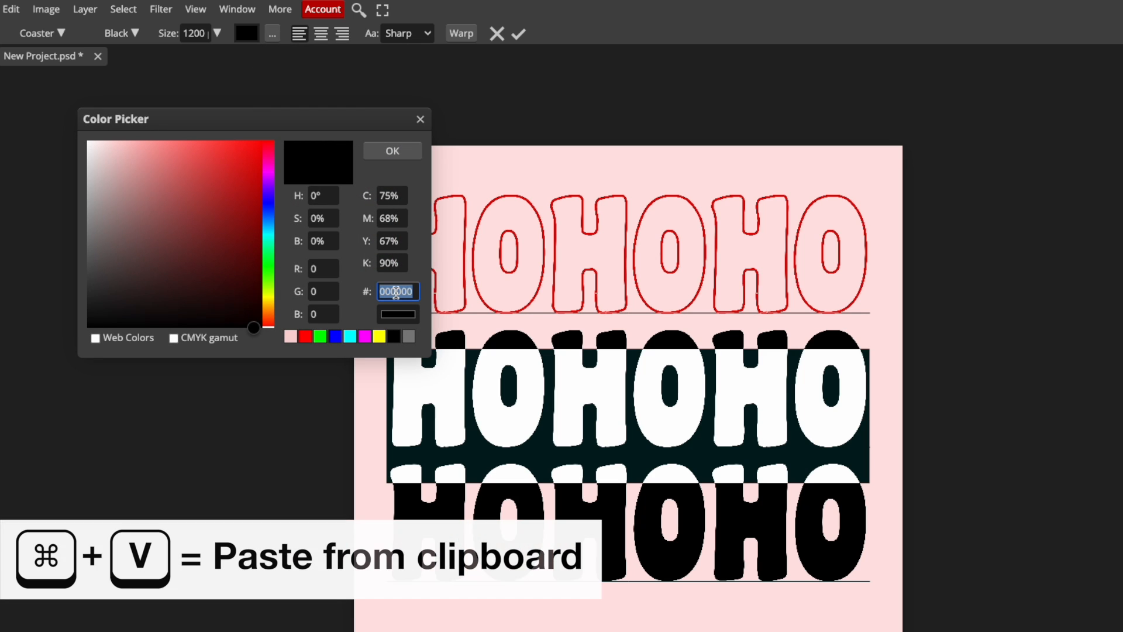
{"action": "key", "text": "super+v"}
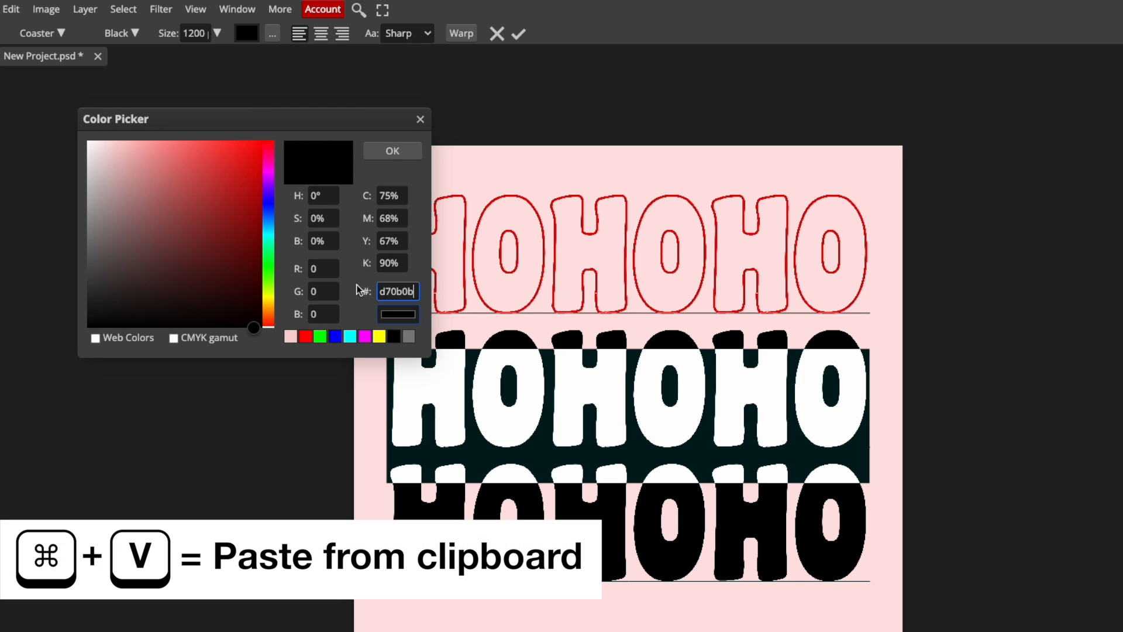
{"action": "left_click", "coordinate": [392, 151]}
- Remove the third HOHOHO line's fill and give it a stroke in red d70b0b
{"action": "double_click", "coordinate": [622, 538]}
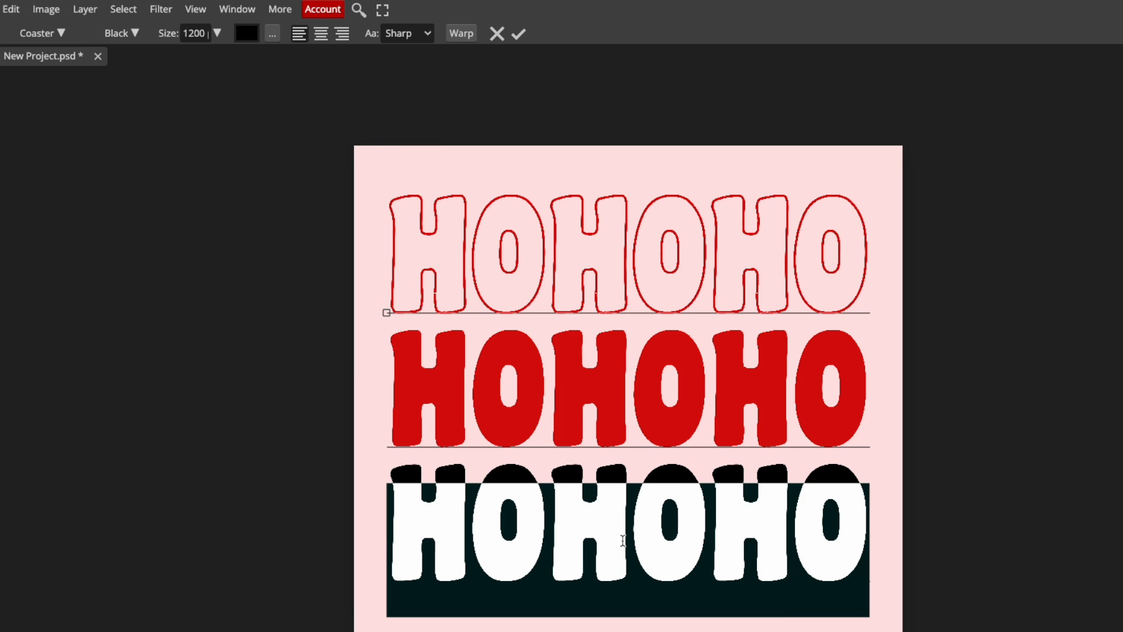
{"action": "left_click", "coordinate": [272, 34]}
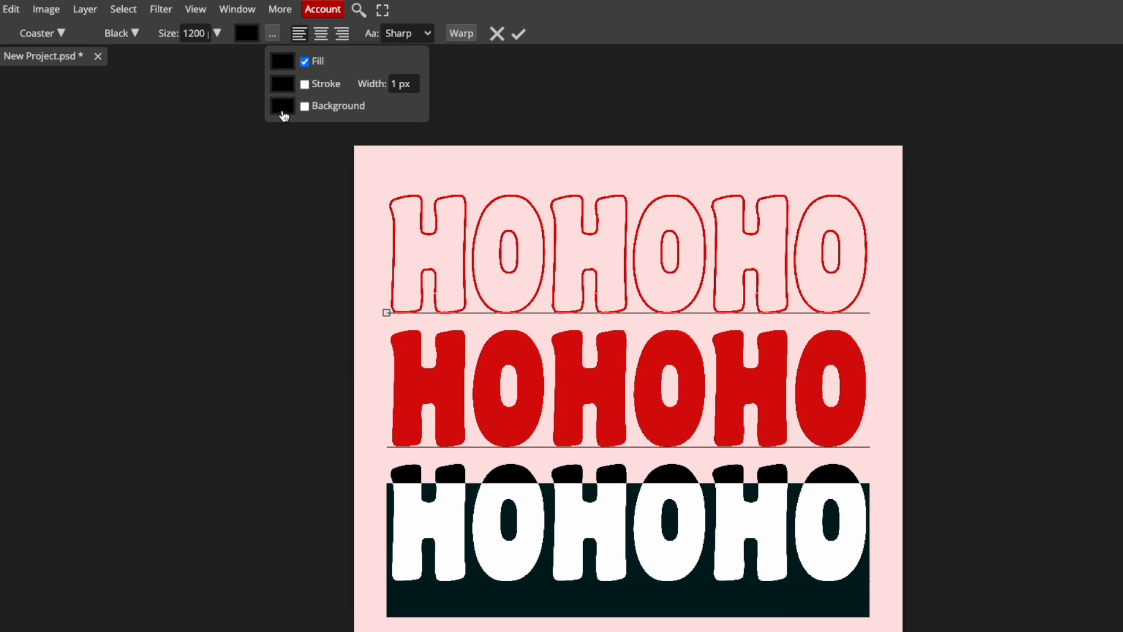
{"action": "left_click", "coordinate": [304, 84]}
{"action": "left_click", "coordinate": [304, 62]}
{"action": "left_click", "coordinate": [400, 82]}
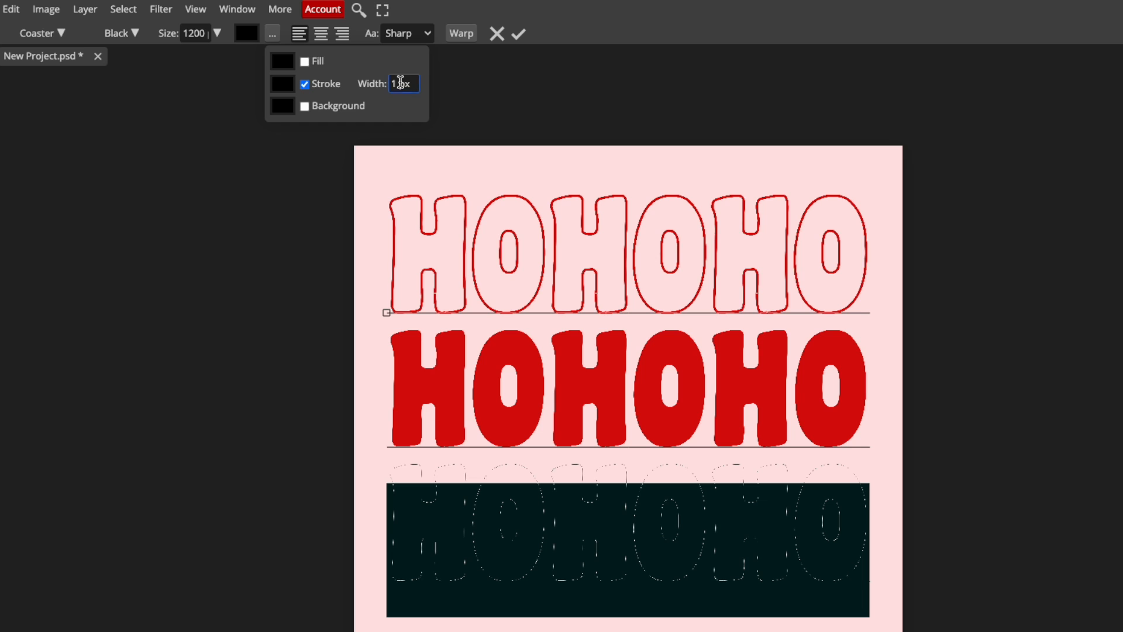
{"action": "left_click", "coordinate": [281, 85]}
{"action": "left_click", "coordinate": [390, 291]}
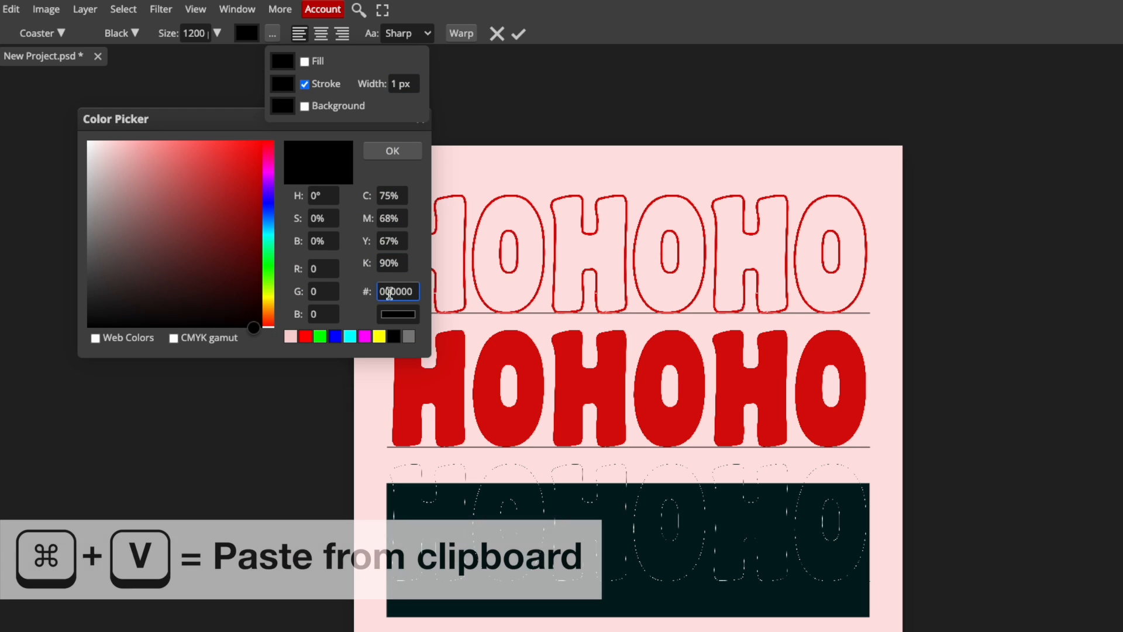
{"action": "key", "text": "super+v"}
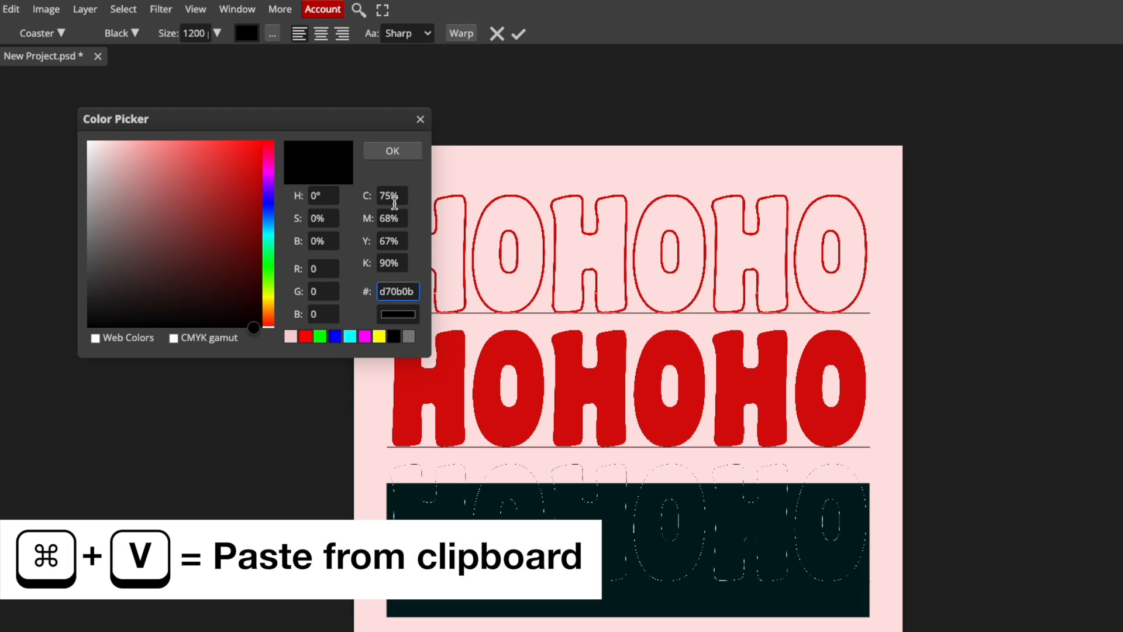
{"action": "left_click", "coordinate": [391, 152]}
- Set the third line's stroke width to 20 px and deselect the line
{"action": "left_click", "coordinate": [273, 35]}
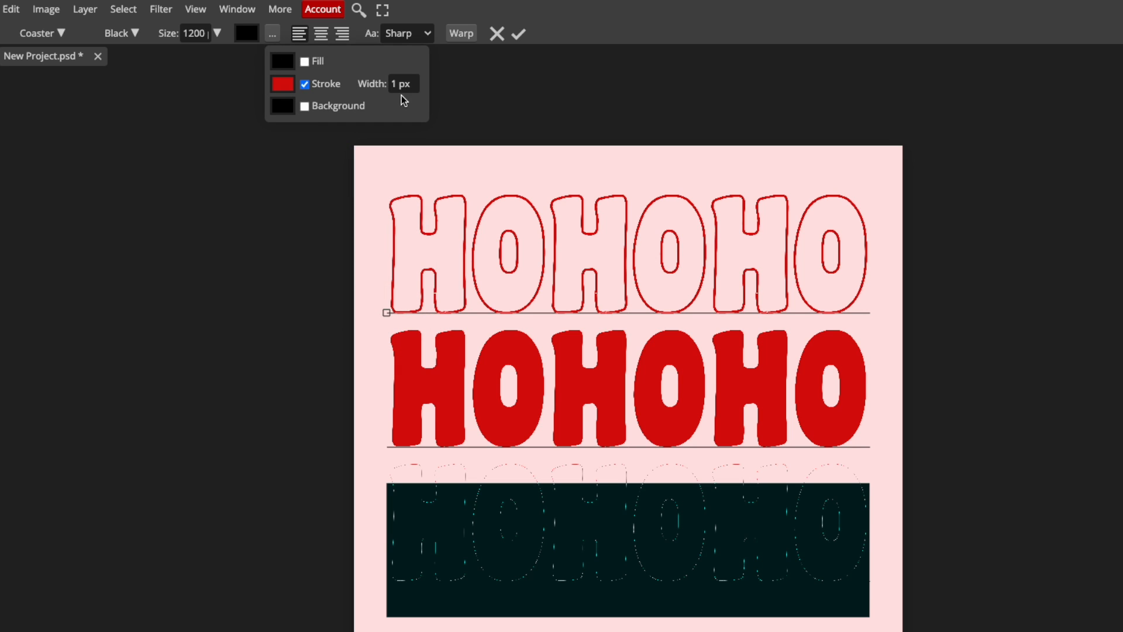
{"action": "left_click_drag", "start_coordinate": [396, 83], "coordinate": [388, 83]}
{"action": "type", "text": "20"}
{"action": "left_click", "coordinate": [773, 340]}
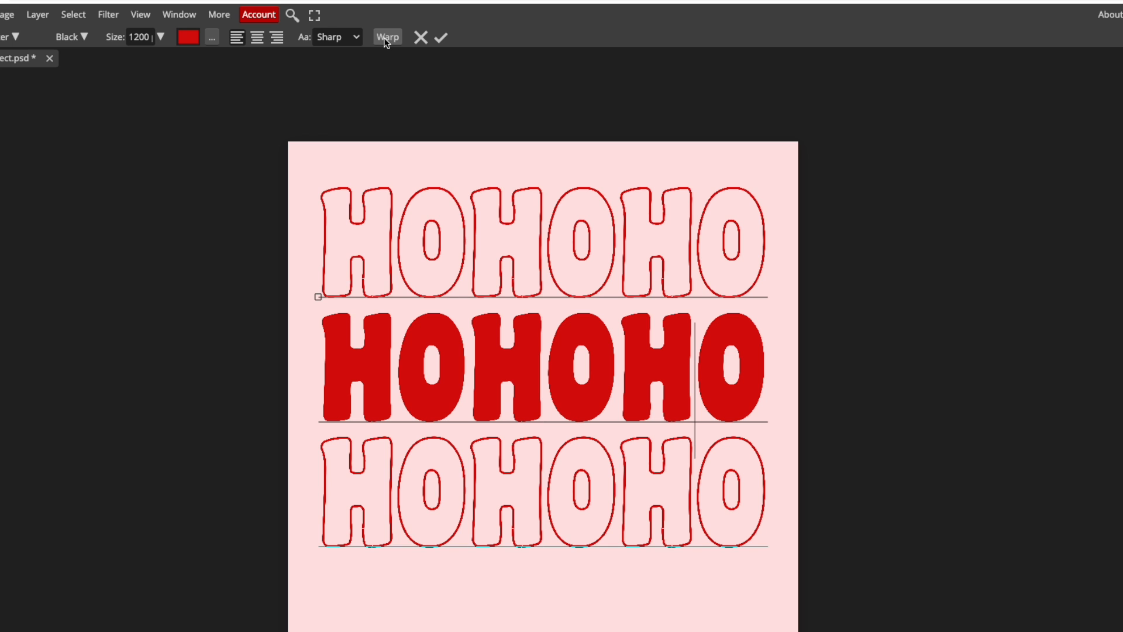
- Apply the Wave warp style with horizontal orientation to the three-line HOHOHO text
{"action": "left_click", "coordinate": [386, 38]}
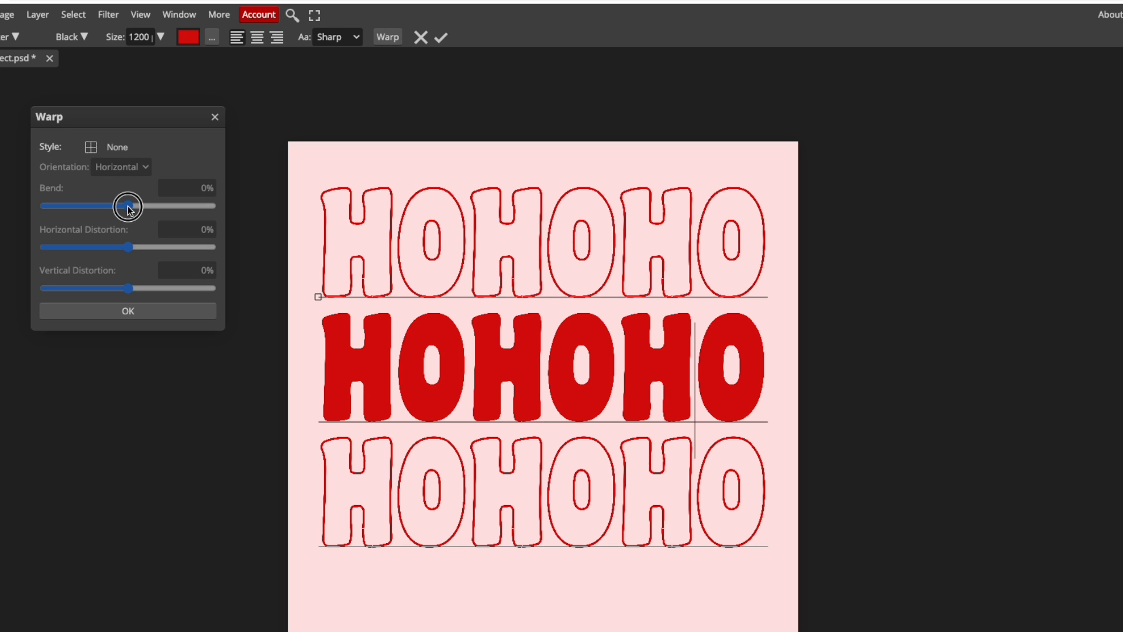
{"action": "left_click", "coordinate": [108, 149]}
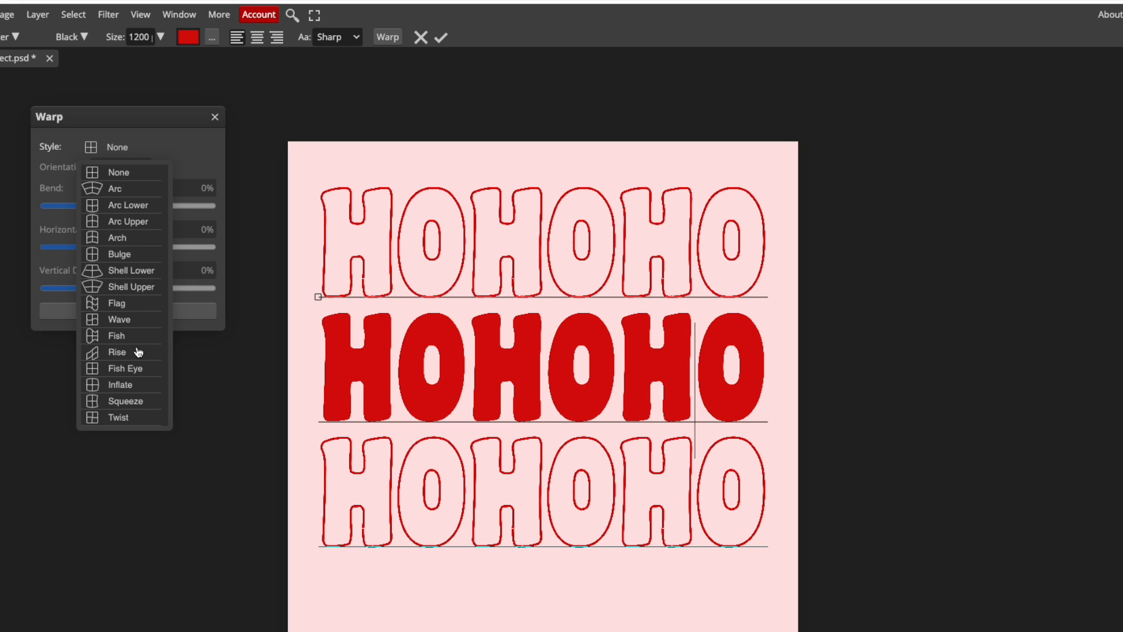
{"action": "left_click", "coordinate": [99, 320]}
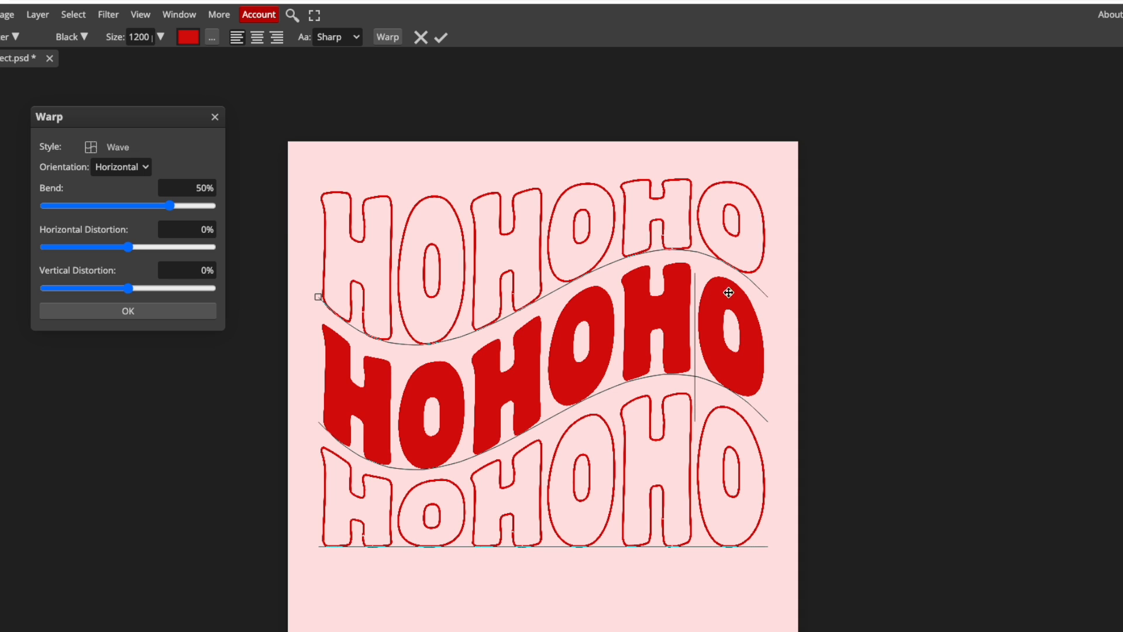
- Set the wave warp's bend to 26% with horizontal and vertical distortion at 0%, and accept the warp
{"action": "left_click_drag", "start_coordinate": [171, 205], "coordinate": [135, 206]}
{"action": "mouse_move", "coordinate": [130, 247]}
{"action": "left_mouse_down"}
{"action": "mouse_move", "coordinate": [100, 246]}
{"action": "mouse_move", "coordinate": [156, 245]}
{"action": "mouse_move", "coordinate": [128, 246]}
{"action": "left_mouse_up"}
{"action": "mouse_move", "coordinate": [128, 288]}
{"action": "left_mouse_down"}
{"action": "mouse_move", "coordinate": [101, 287]}
{"action": "mouse_move", "coordinate": [128, 287]}
{"action": "left_mouse_up"}
{"action": "left_click", "coordinate": [202, 273]}
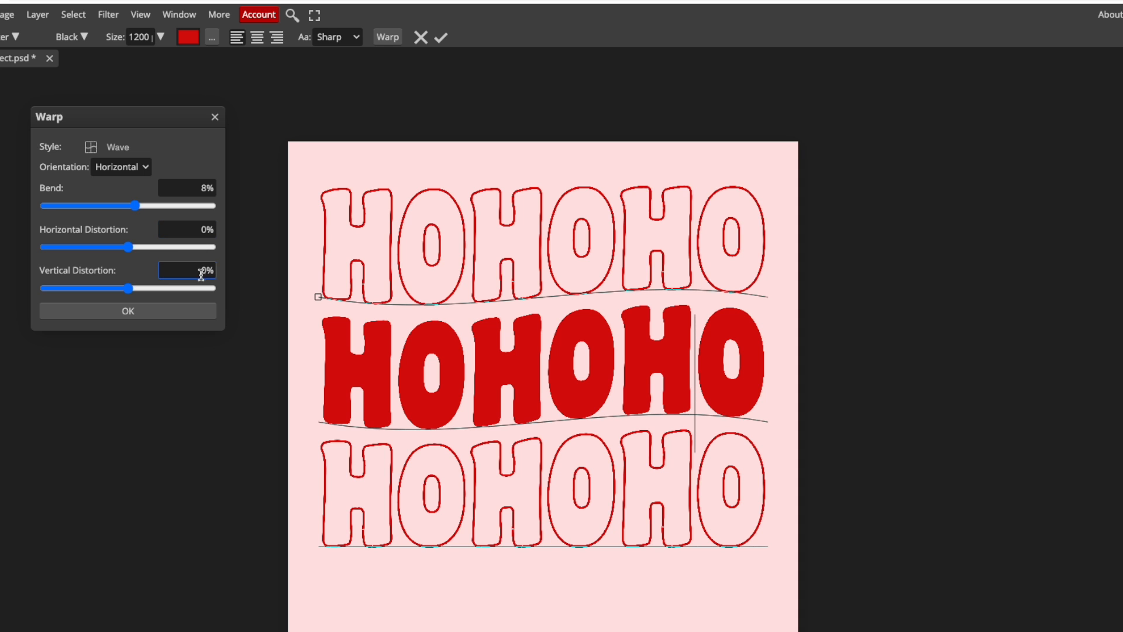
{"action": "left_click_drag", "start_coordinate": [136, 206], "coordinate": [141, 210]}
{"action": "left_click_drag", "start_coordinate": [147, 209], "coordinate": [150, 207]}
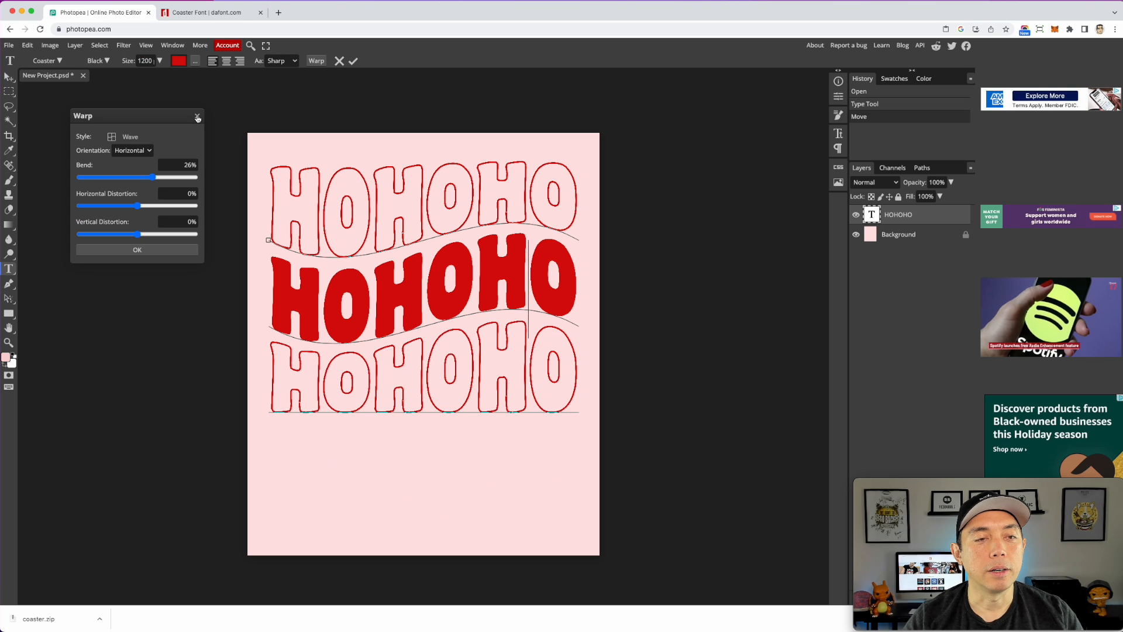
{"action": "left_click", "coordinate": [142, 253]}
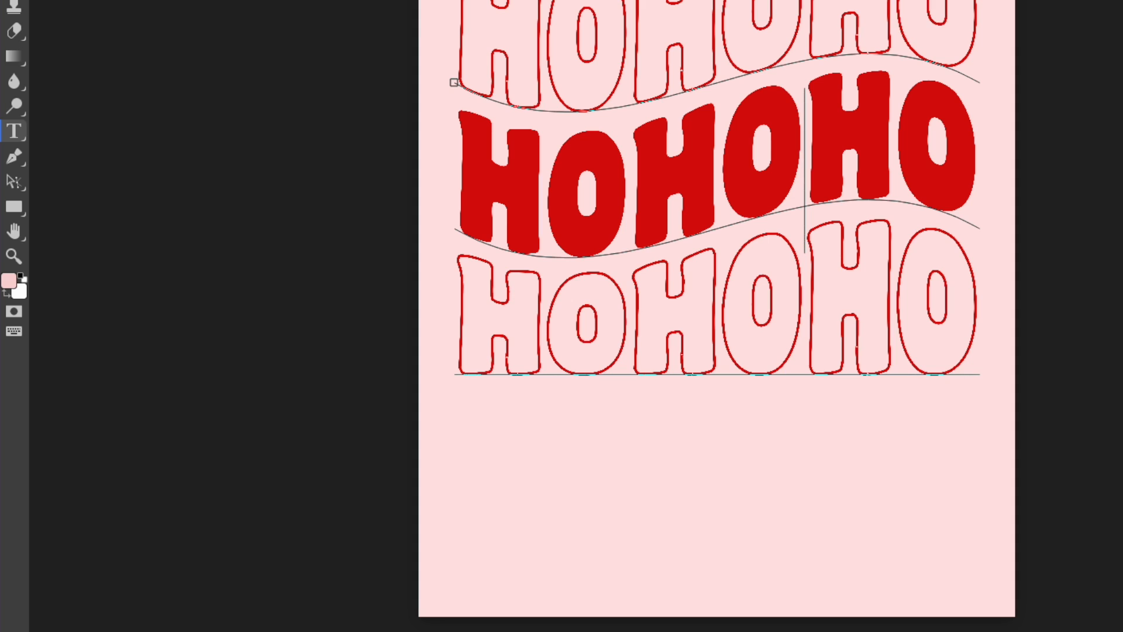
- Draw a small closed four-pointed star with the Pen tool in the empty area below the third HOHOHO line
{"action": "left_click", "coordinate": [11, 158]}
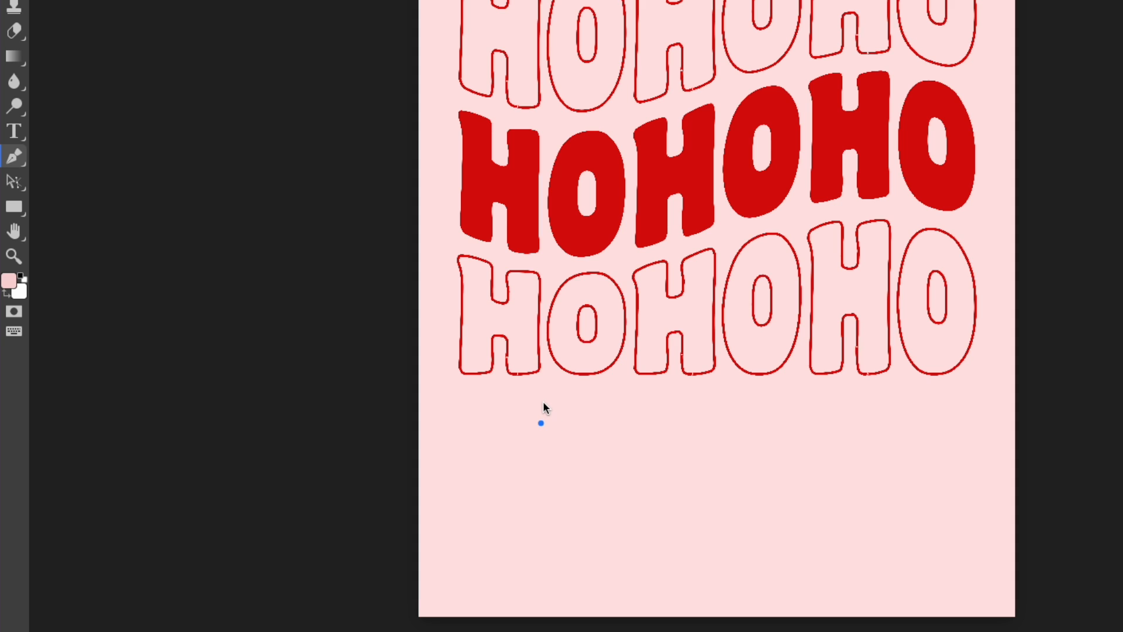
{"action": "scroll", "coordinate": [539, 444], "scroll_direction": "up", "scroll_amount": 3}
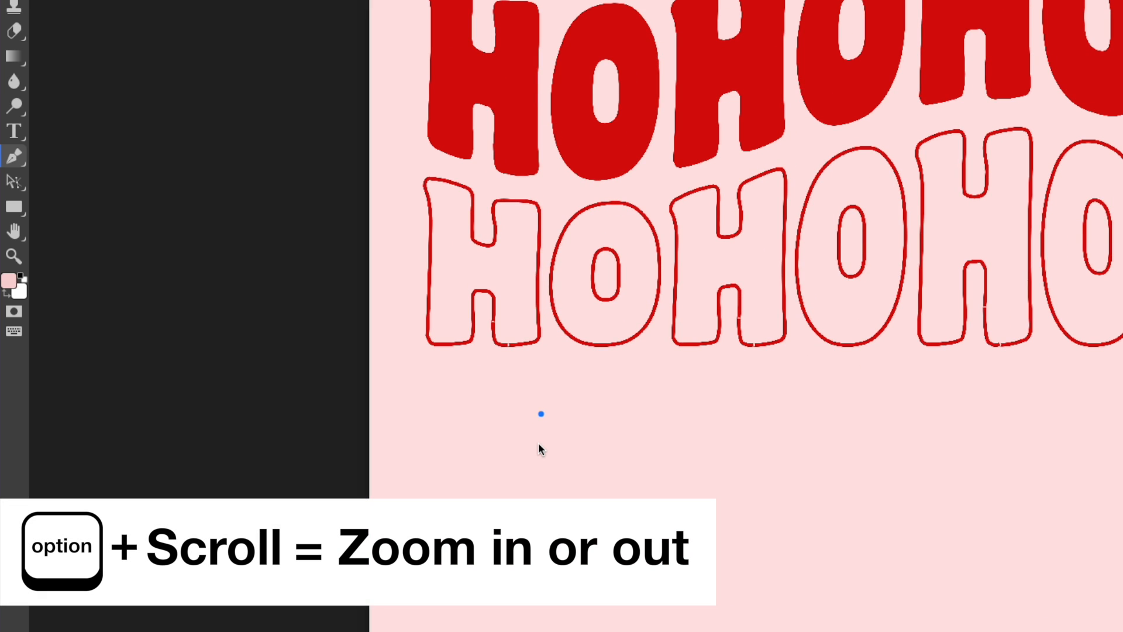
{"action": "scroll", "coordinate": [539, 444], "scroll_direction": "up", "scroll_amount": 3}
{"action": "scroll", "coordinate": [538, 450], "scroll_direction": "up", "scroll_amount": 5}
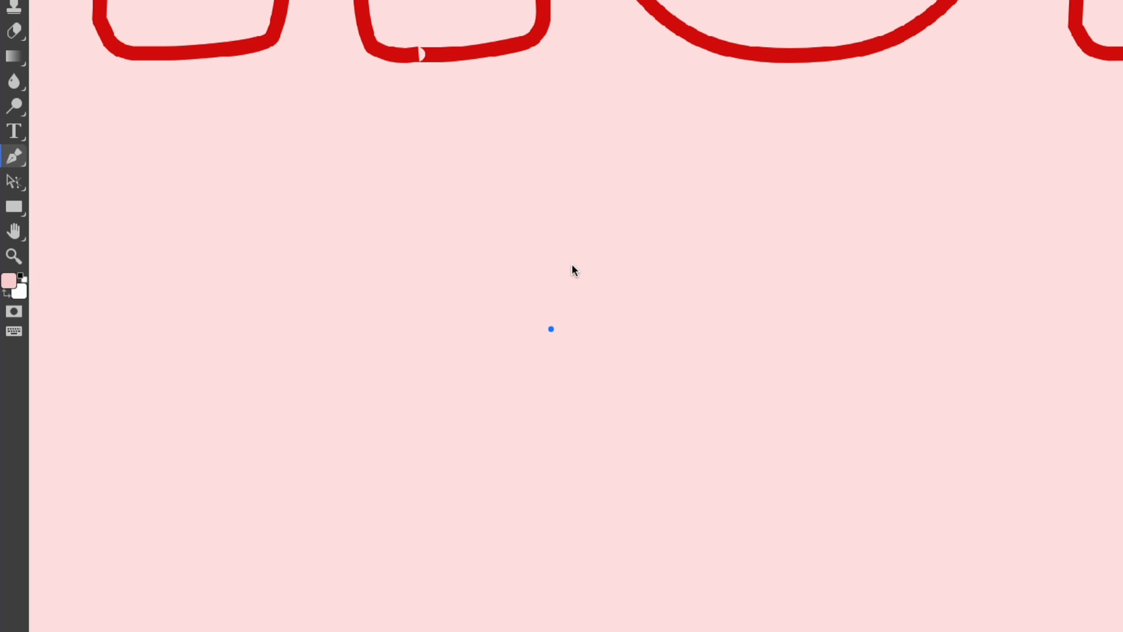
{"action": "left_click", "coordinate": [564, 254]}
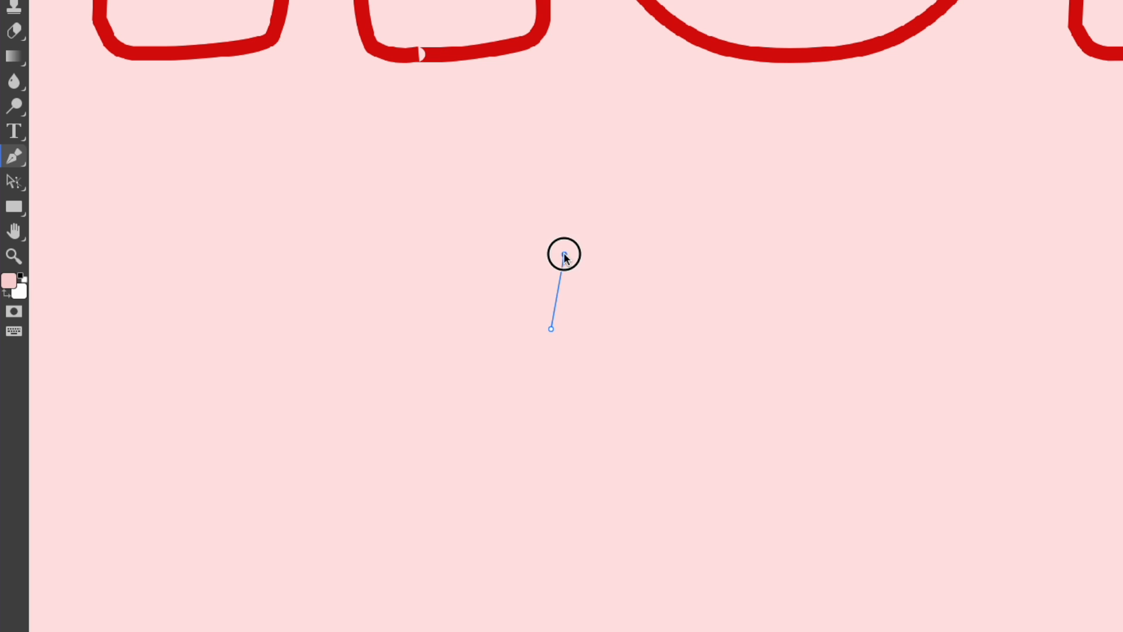
{"action": "left_click", "coordinate": [580, 331]}
{"action": "left_click", "coordinate": [638, 341]}
{"action": "left_click", "coordinate": [582, 357]}
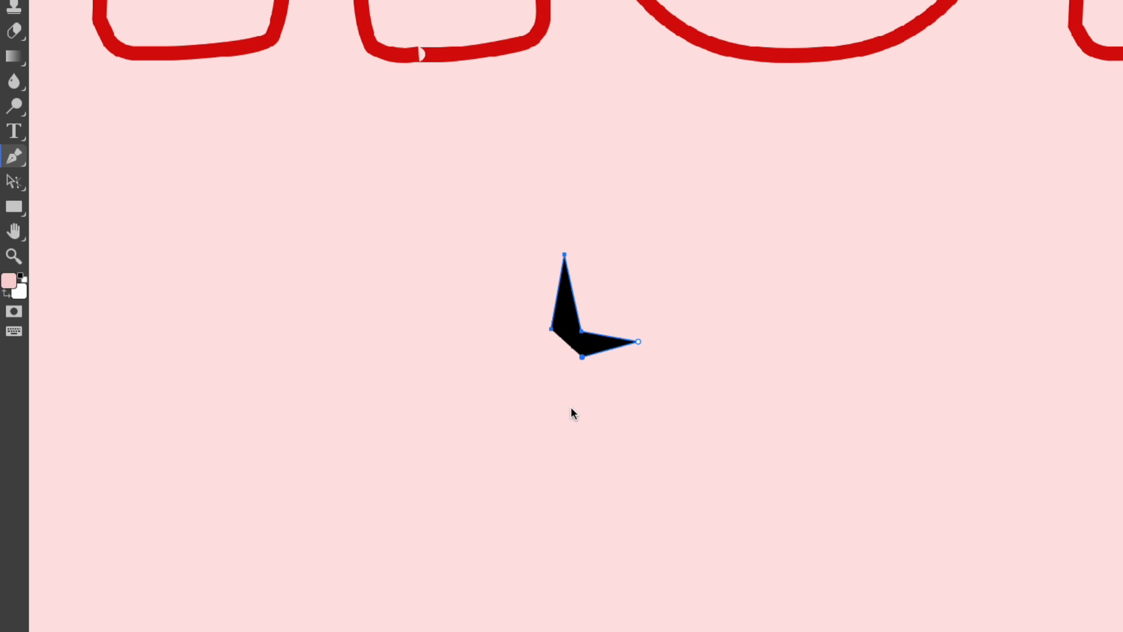
{"action": "left_click", "coordinate": [569, 411]}
{"action": "left_click", "coordinate": [554, 360]}
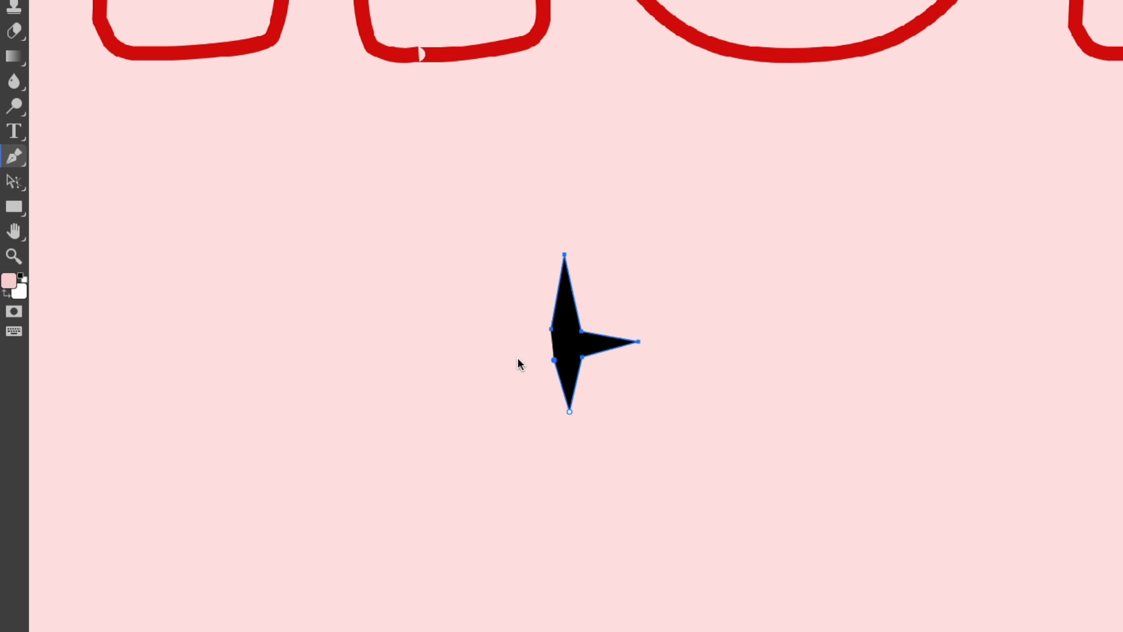
{"action": "left_click", "coordinate": [509, 358]}
{"action": "left_click", "coordinate": [551, 329]}
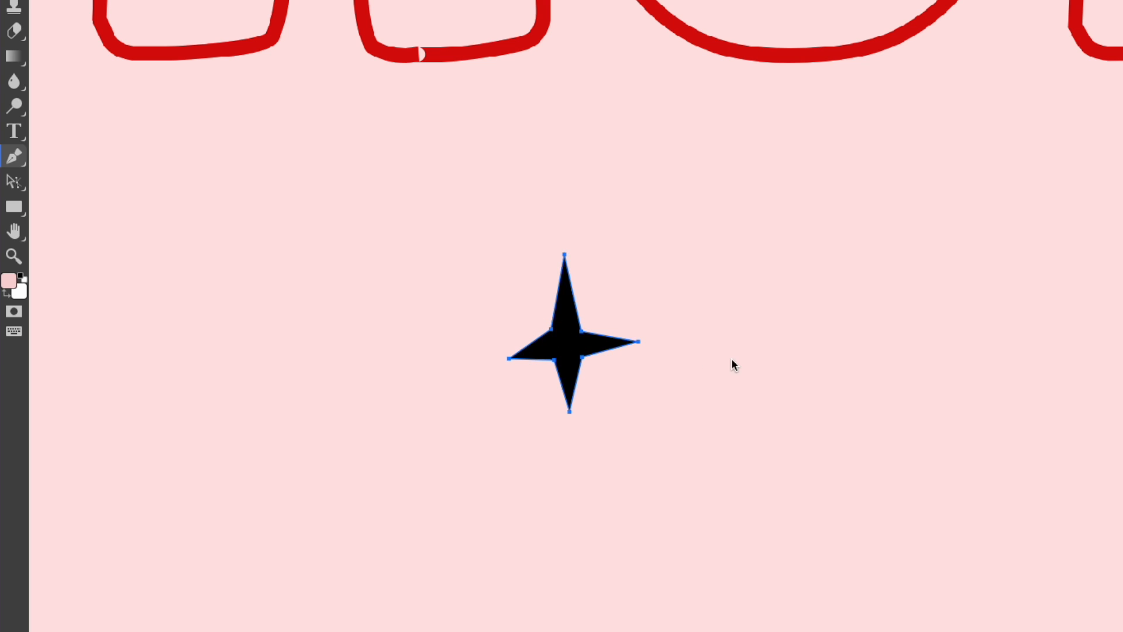
- Even out the star by adjusting its left, top and bottom tip anchors with Direct Select
{"action": "left_click", "coordinate": [12, 181]}
{"action": "right_click", "coordinate": [23, 194]}
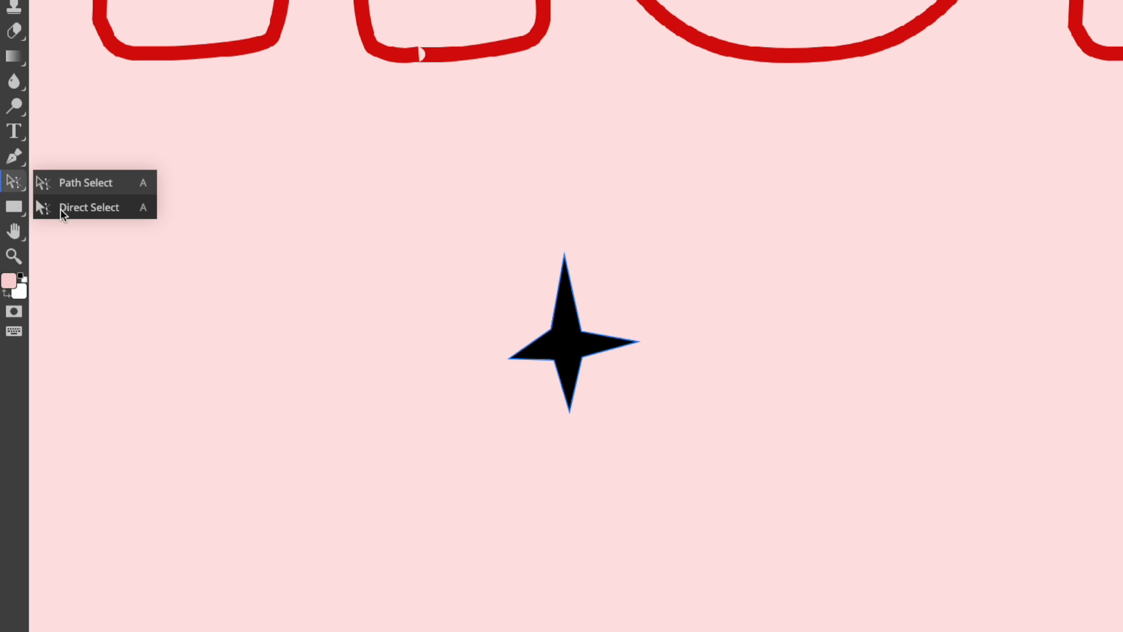
{"action": "left_click", "coordinate": [61, 209]}
{"action": "left_click_drag", "start_coordinate": [510, 358], "coordinate": [510, 347]}
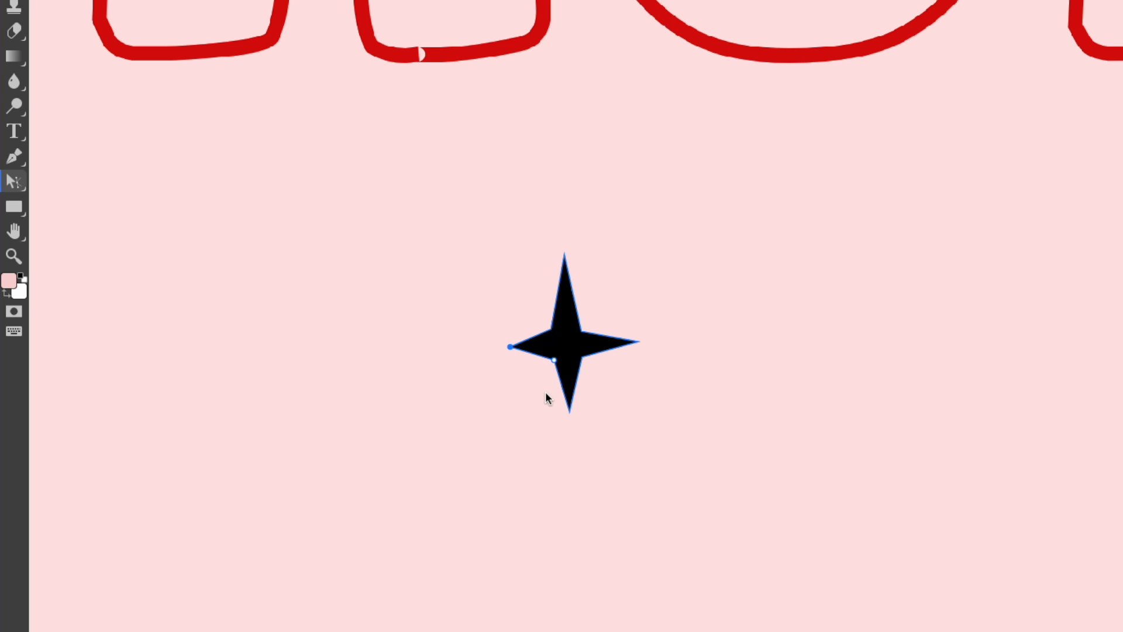
{"action": "left_click_drag", "start_coordinate": [565, 259], "coordinate": [565, 267]}
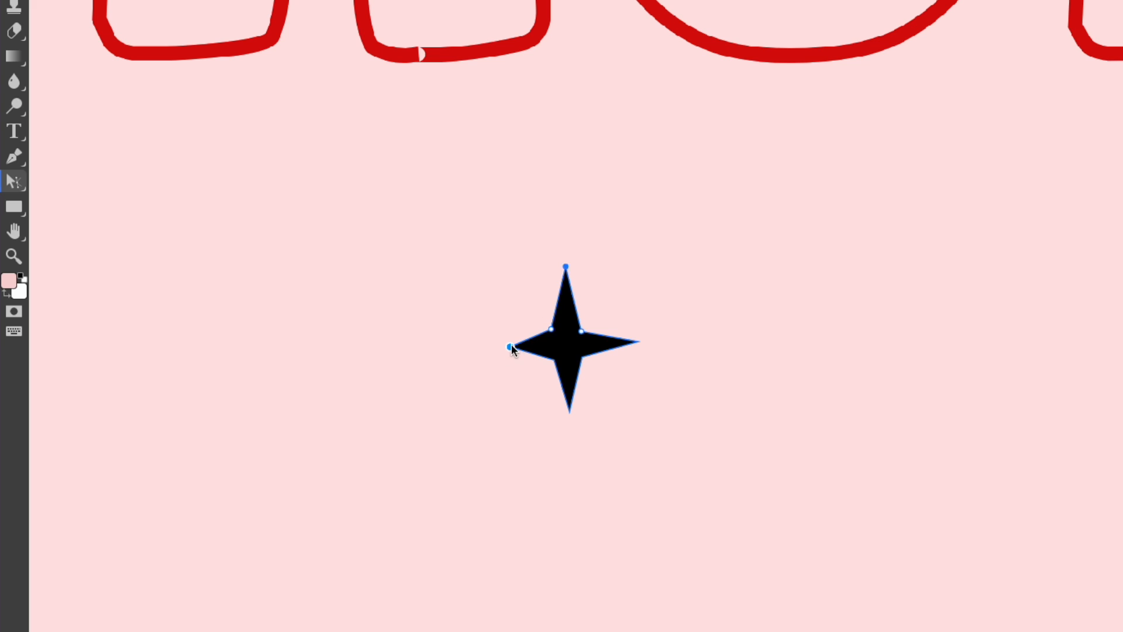
{"action": "left_click_drag", "start_coordinate": [510, 347], "coordinate": [500, 344]}
{"action": "left_click_drag", "start_coordinate": [569, 409], "coordinate": [569, 410]}
- Select the star shape and fill it with the bright red preset swatch
{"action": "left_click", "coordinate": [565, 345]}
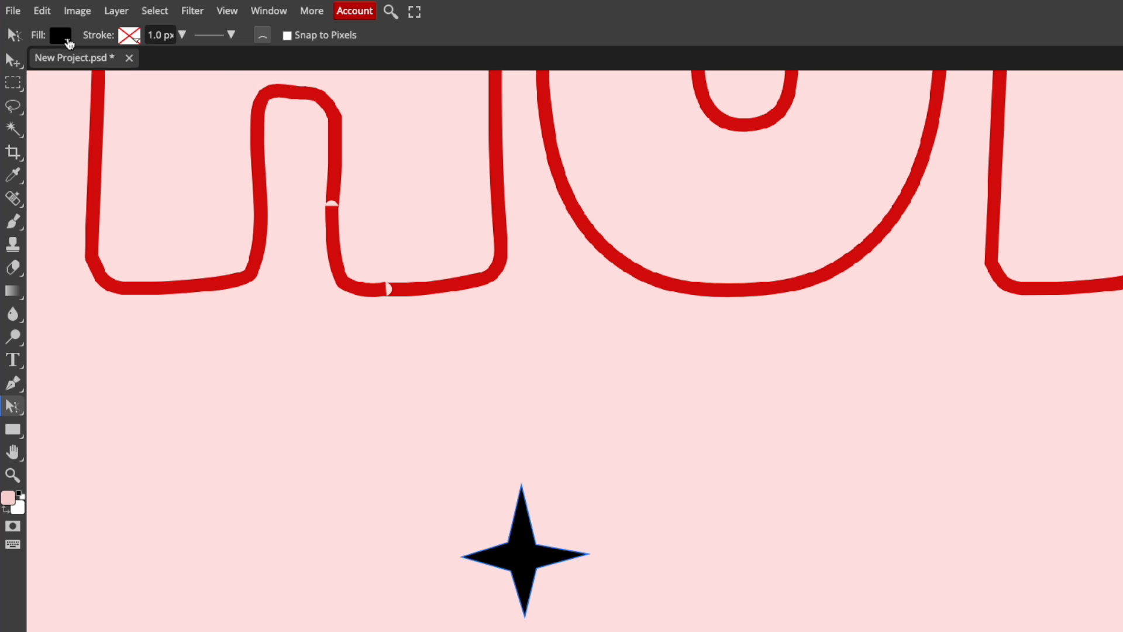
{"action": "left_click", "coordinate": [61, 36]}
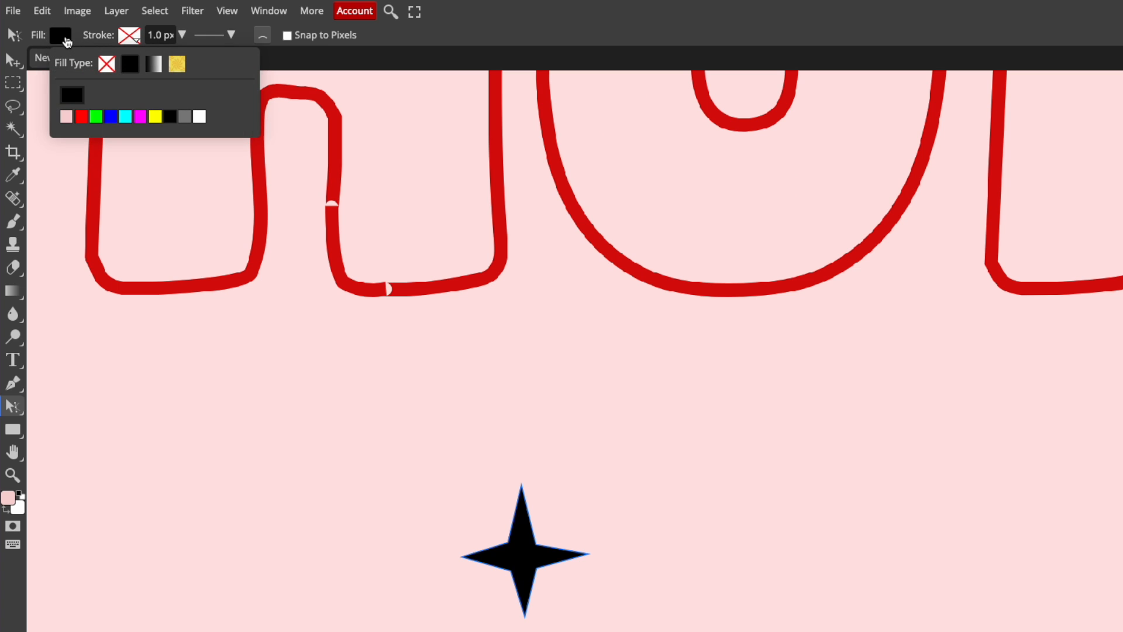
{"action": "left_click", "coordinate": [81, 117]}
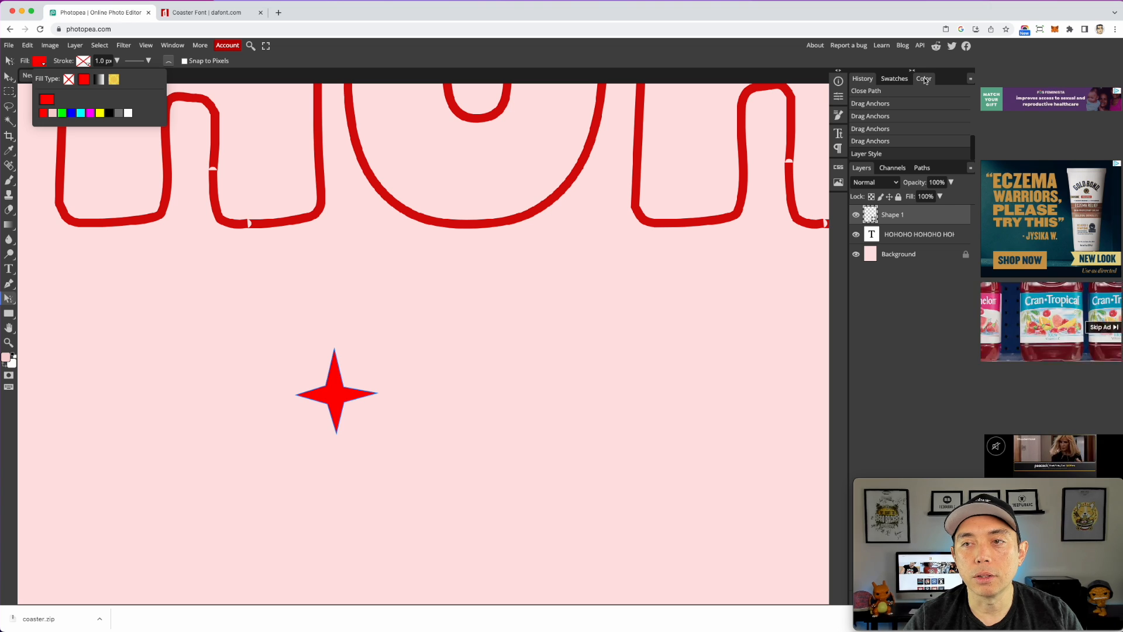
- Pick a darker red as the foreground colour and apply it as the star's fill
{"action": "left_click", "coordinate": [925, 79]}
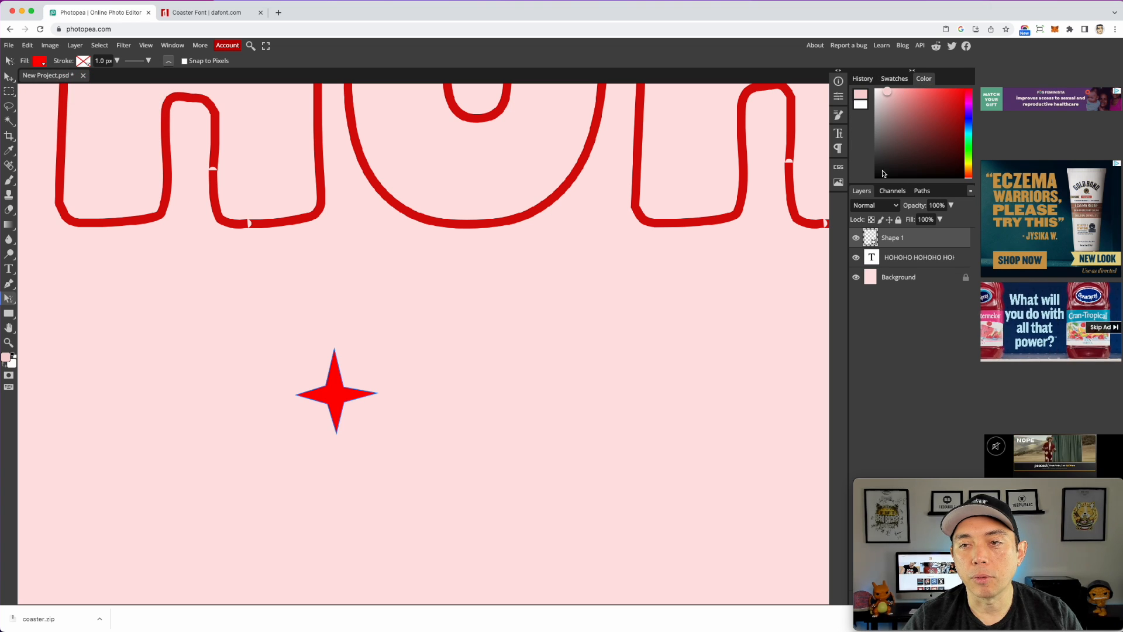
{"action": "left_click_drag", "start_coordinate": [957, 119], "coordinate": [958, 113]}
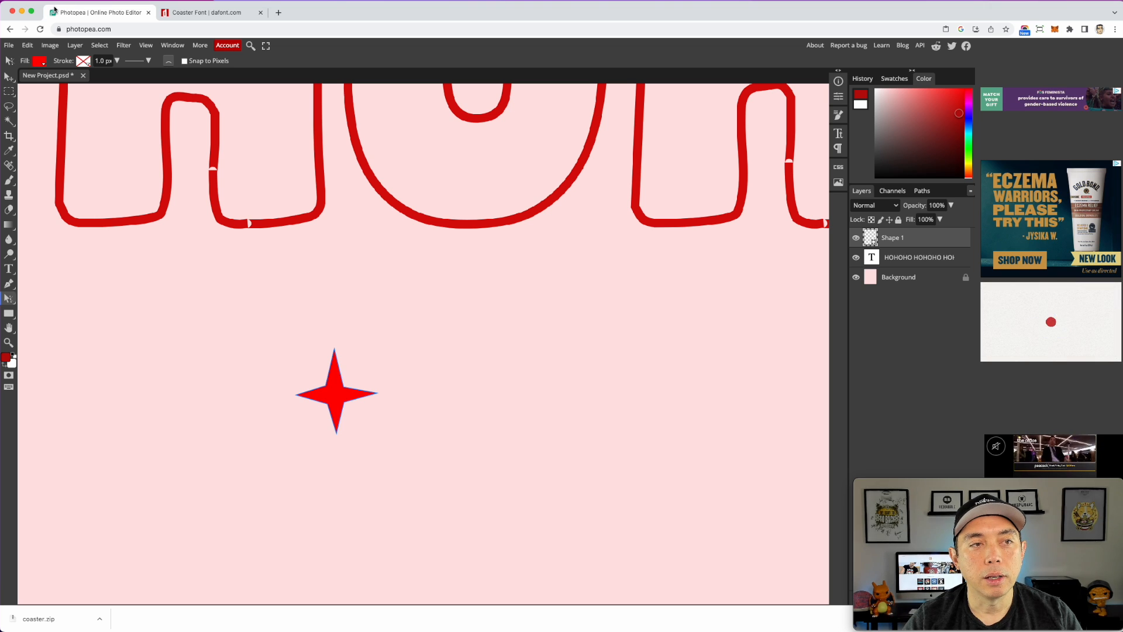
{"action": "left_click", "coordinate": [42, 64]}
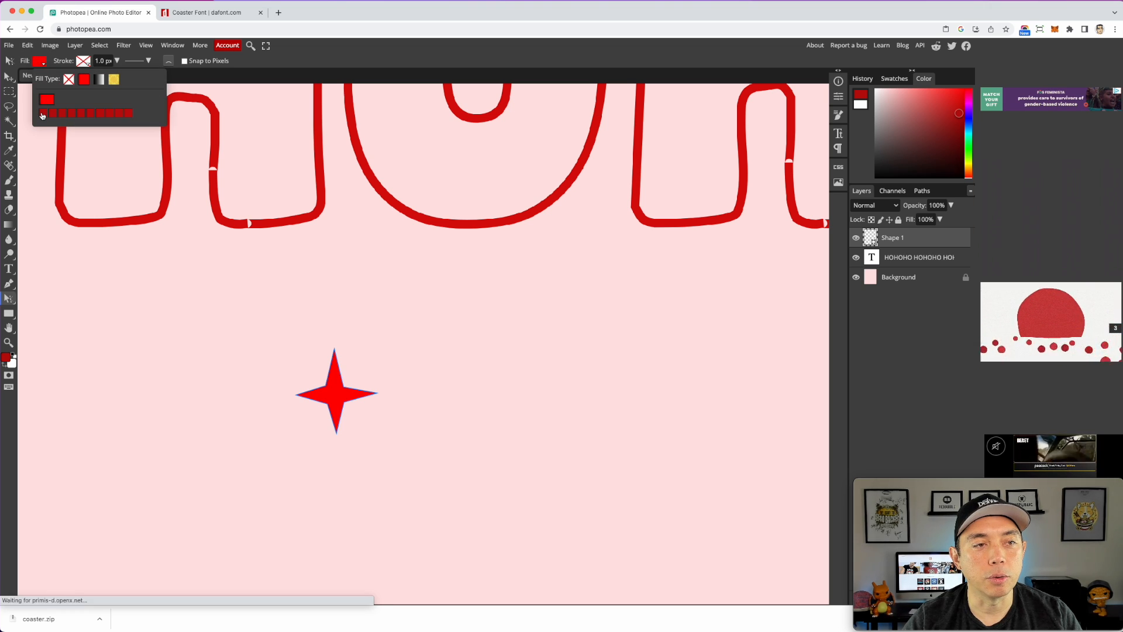
{"action": "left_click", "coordinate": [43, 114]}
{"action": "left_click", "coordinate": [406, 286]}
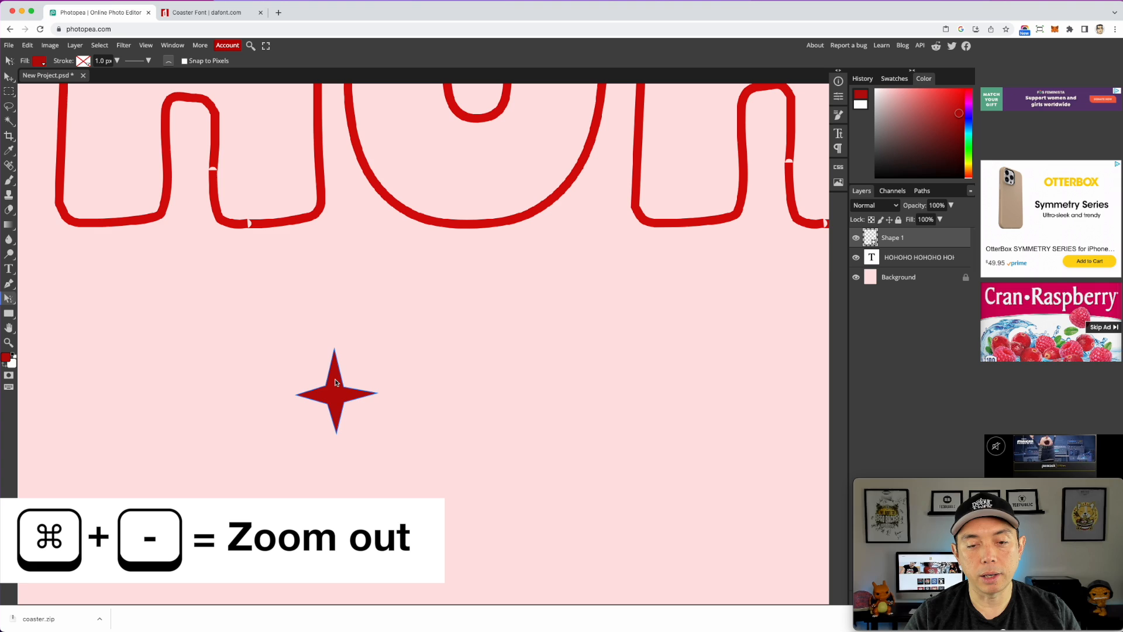
- Move the star to the lower right edge of the last O in the third HOHOHO line
{"action": "key", "text": "super+minus"}
{"action": "key", "text": "super+minus"}
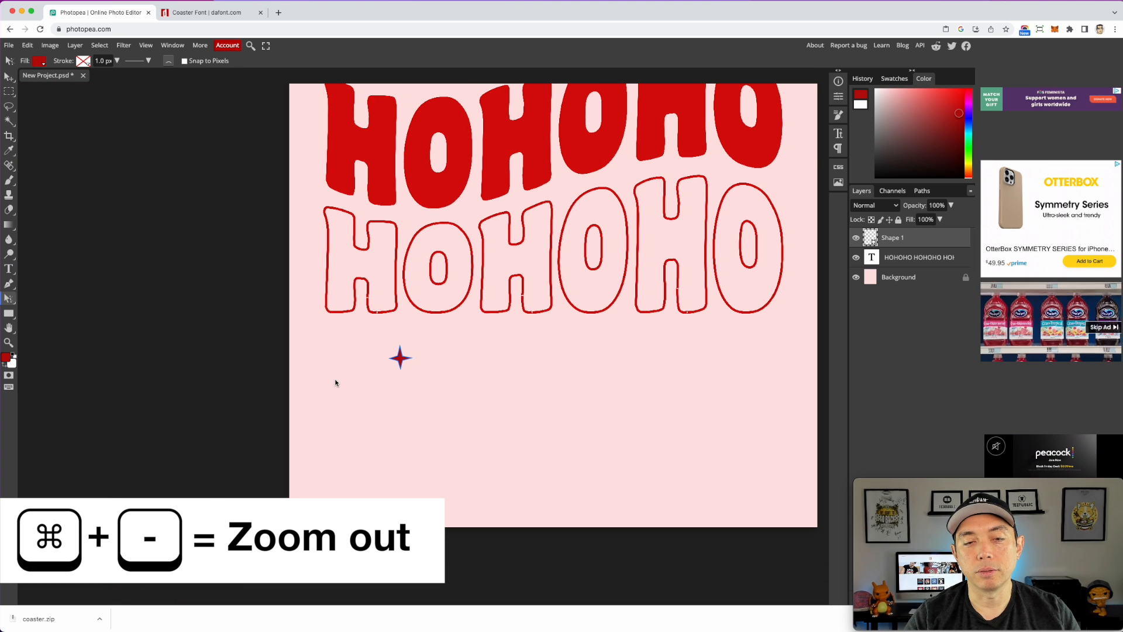
{"action": "left_click", "coordinate": [7, 78]}
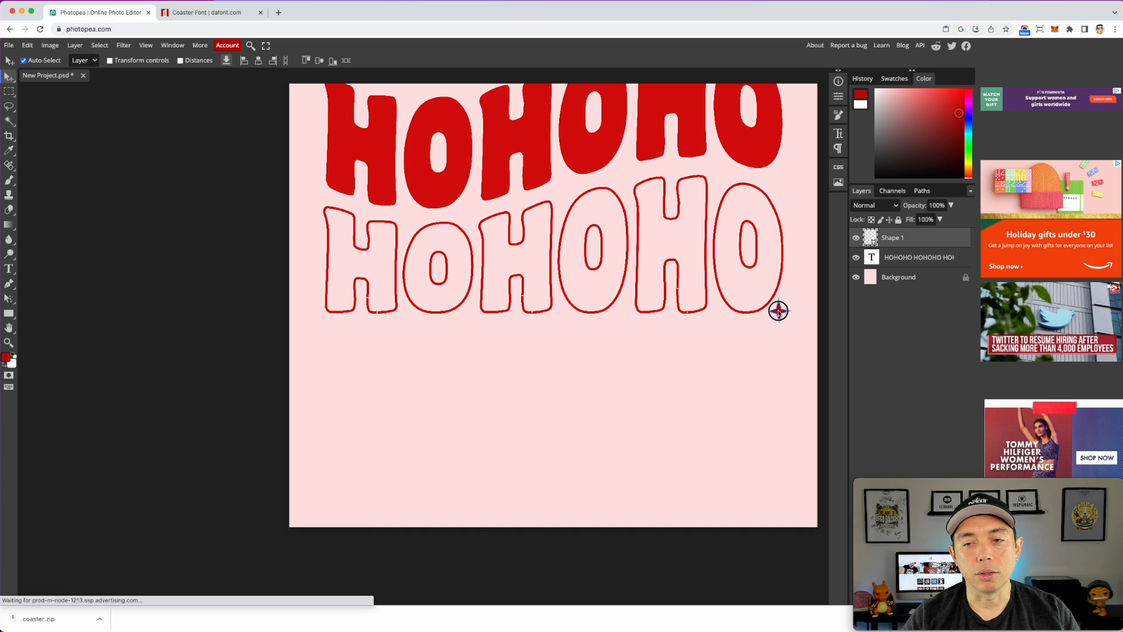
{"action": "scroll", "coordinate": [778, 313], "scroll_direction": "up", "scroll_amount": 6}
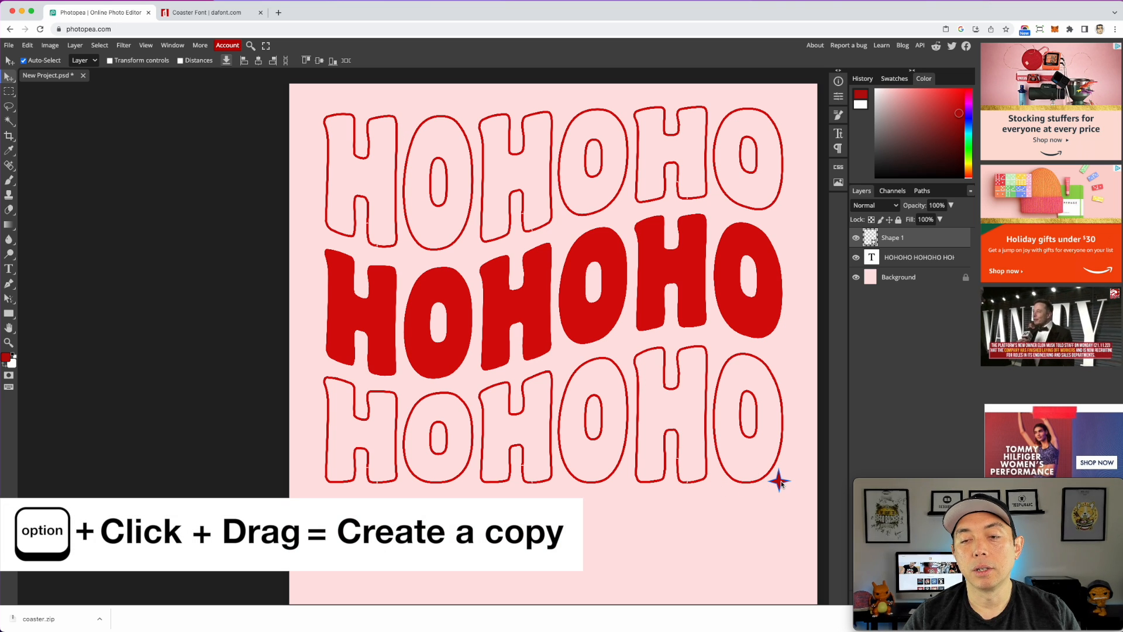
- Duplicate the star six times, place the copies around the edges and letter gaps of the three HOHOHO lines, and deselect
{"action": "left_click_drag", "start_coordinate": [779, 481], "coordinate": [410, 111]}
{"action": "left_click_drag", "start_coordinate": [409, 111], "coordinate": [717, 106]}
{"action": "left_click_drag", "start_coordinate": [718, 106], "coordinate": [404, 487]}
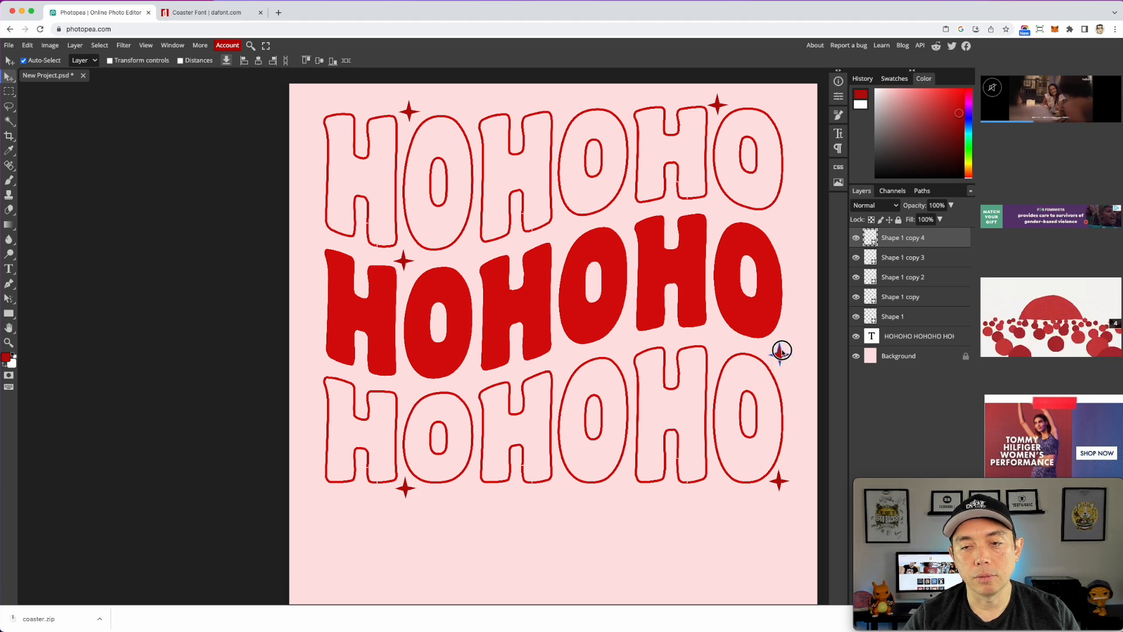
{"action": "left_click_drag", "start_coordinate": [787, 254], "coordinate": [320, 363]}
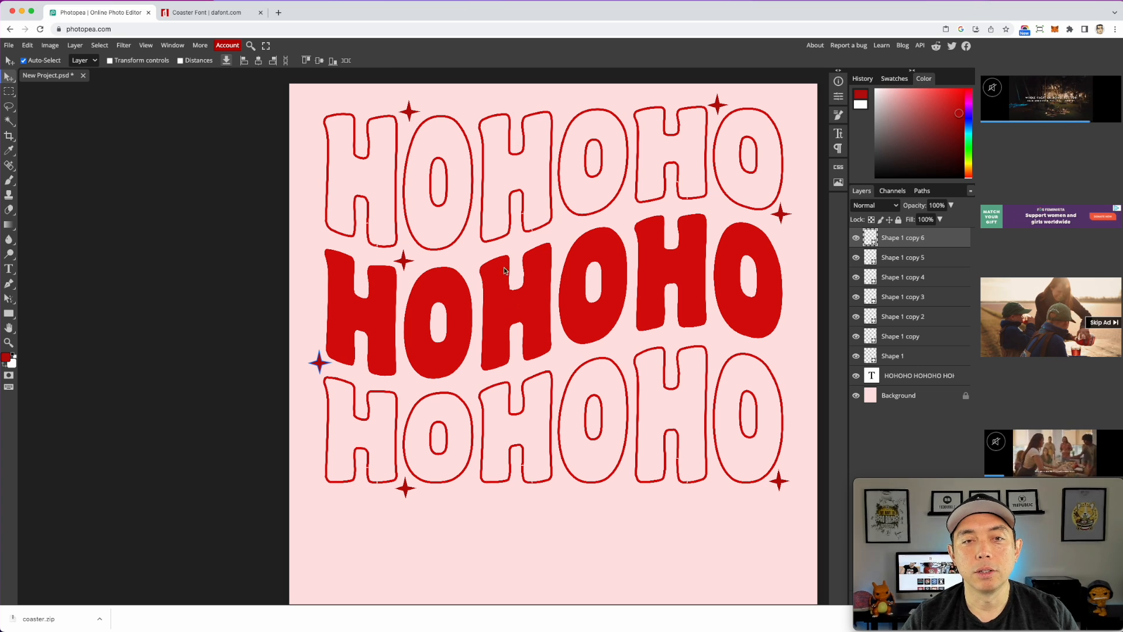
{"action": "left_click", "coordinate": [96, 243]}
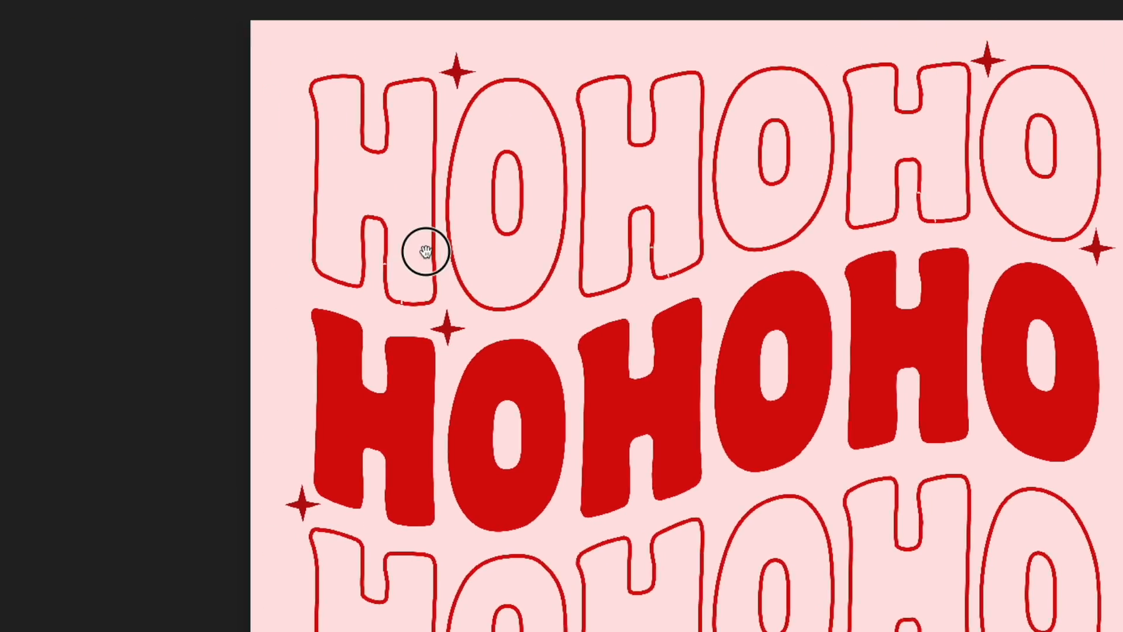
{"action": "left_click_drag", "start_coordinate": [410, 257], "coordinate": [318, 246]}
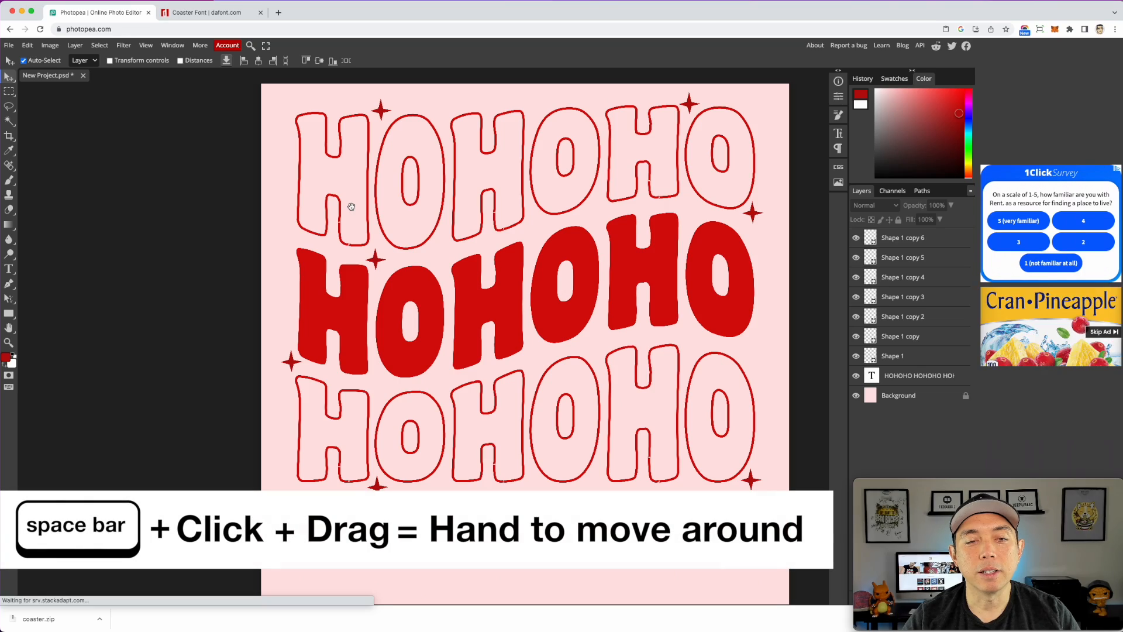
{"action": "left_click_drag", "start_coordinate": [317, 245], "coordinate": [225, 233]}
{"action": "left_click_drag", "start_coordinate": [289, 208], "coordinate": [275, 219]}
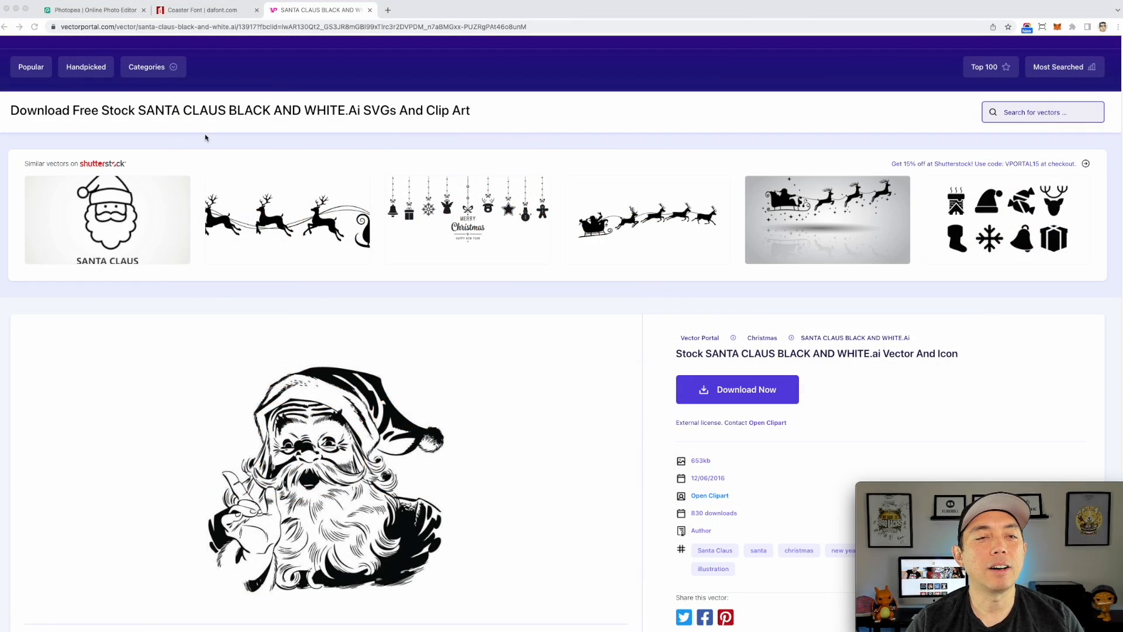
{"action": "scroll", "coordinate": [188, 136], "scroll_direction": "up", "scroll_amount": 1}
{"action": "scroll", "coordinate": [74, 51], "scroll_direction": "up", "scroll_amount": 1}
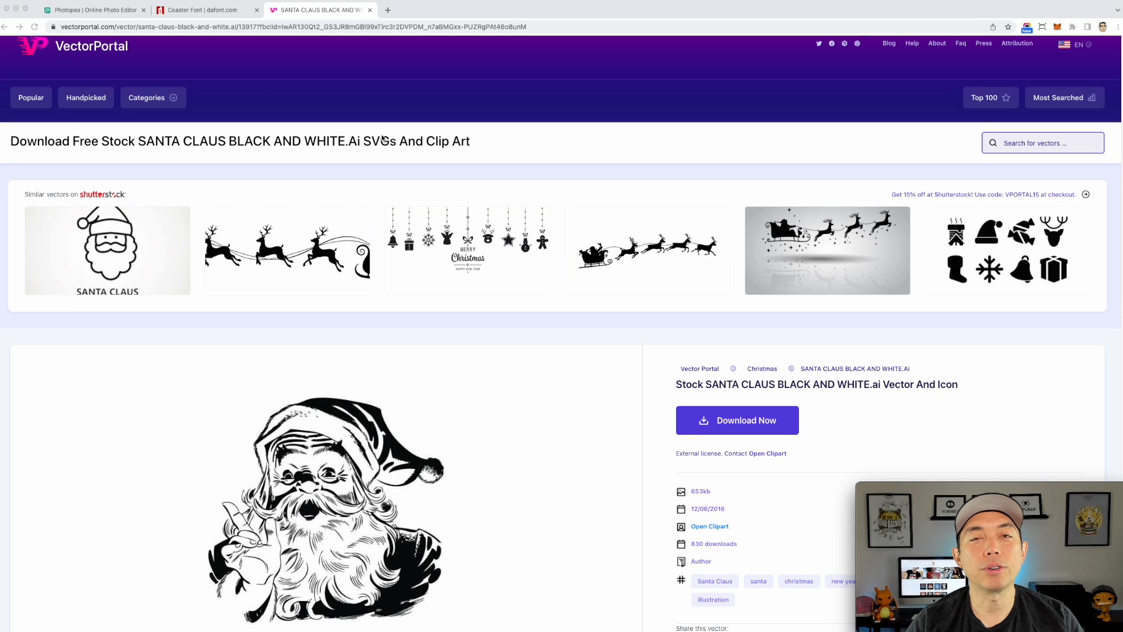
{"action": "scroll", "coordinate": [375, 135], "scroll_direction": "up", "scroll_amount": 1}
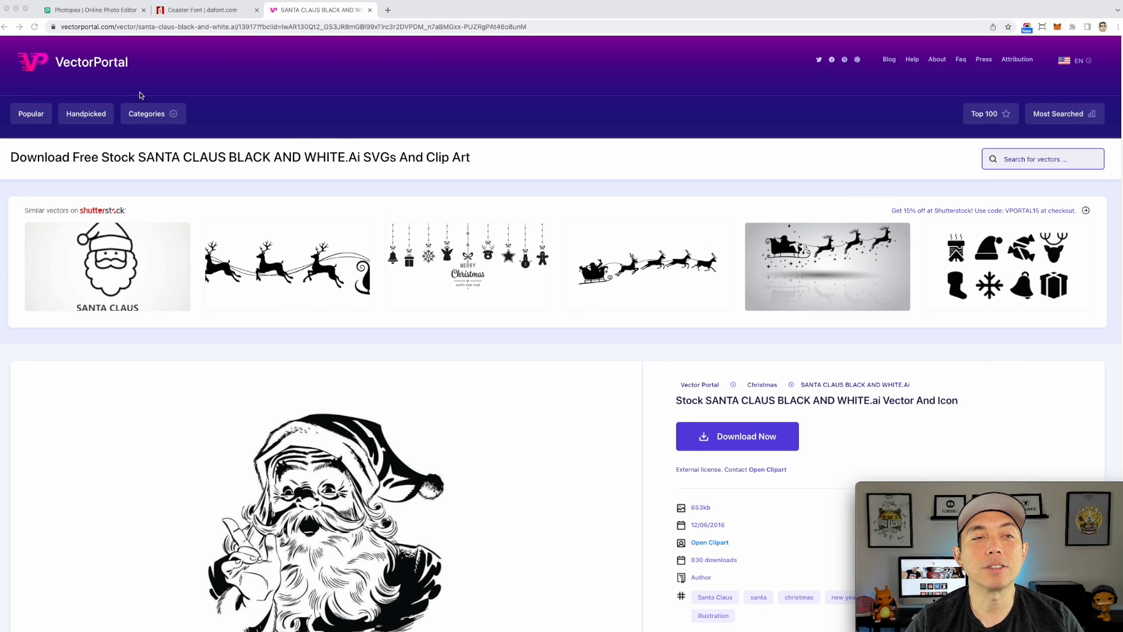
{"action": "scroll", "coordinate": [404, 196], "scroll_direction": "down", "scroll_amount": 5}
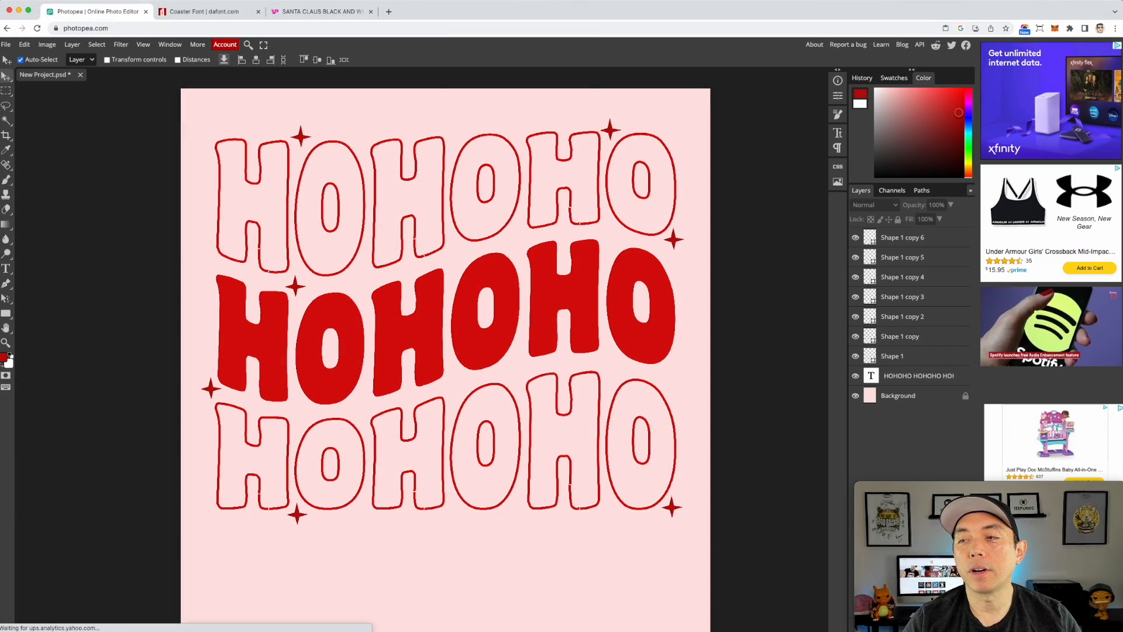
- Place the downloaded Santa Claus illustration in the Photopea design and move its layer above all the star shapes
{"action": "left_click_drag", "start_coordinate": [1122, 275], "coordinate": [388, 283]}
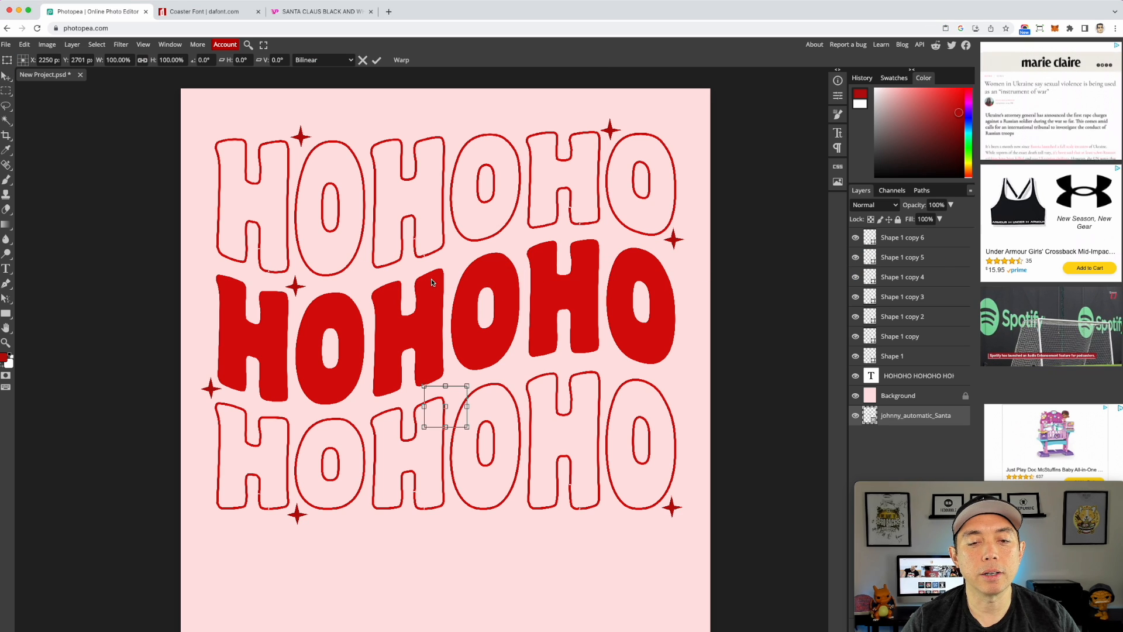
{"action": "left_click_drag", "start_coordinate": [889, 417], "coordinate": [895, 234]}
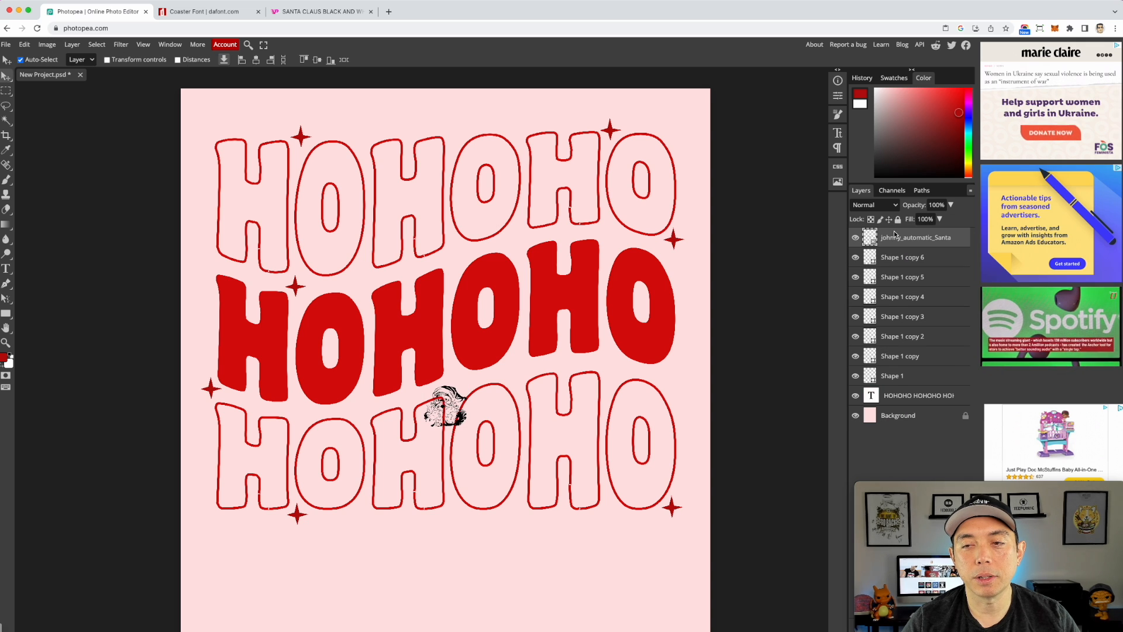
- Enable transform controls, scale the Santa illustration proportionally to about 880%, and position it across the middle of the three HOHOHO lines
{"action": "left_click", "coordinate": [6, 75]}
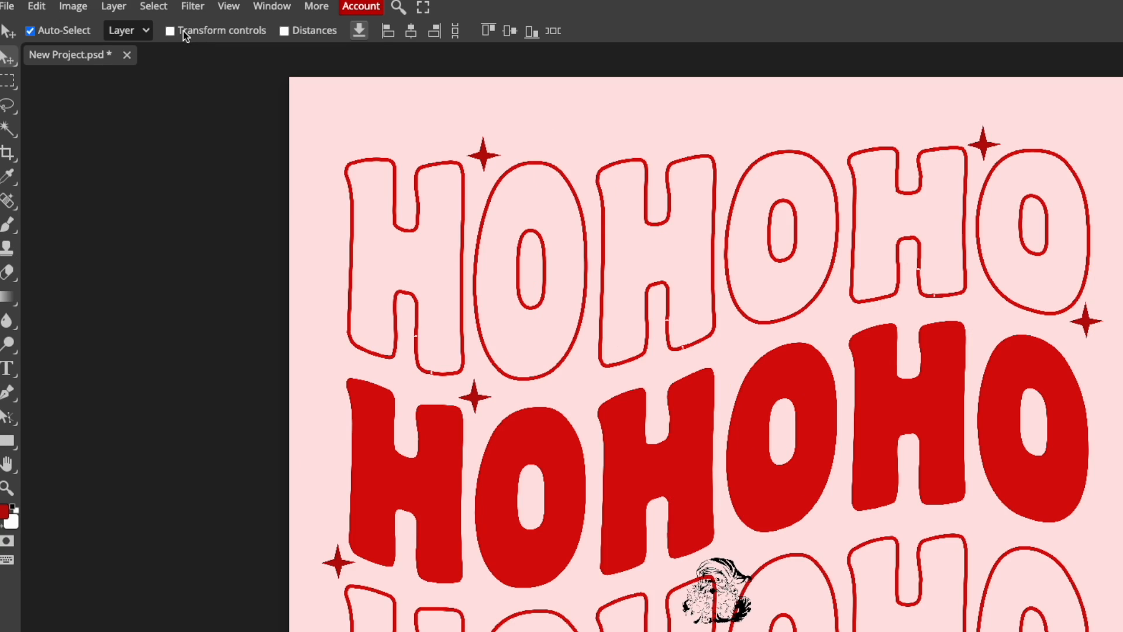
{"action": "left_click", "coordinate": [170, 31]}
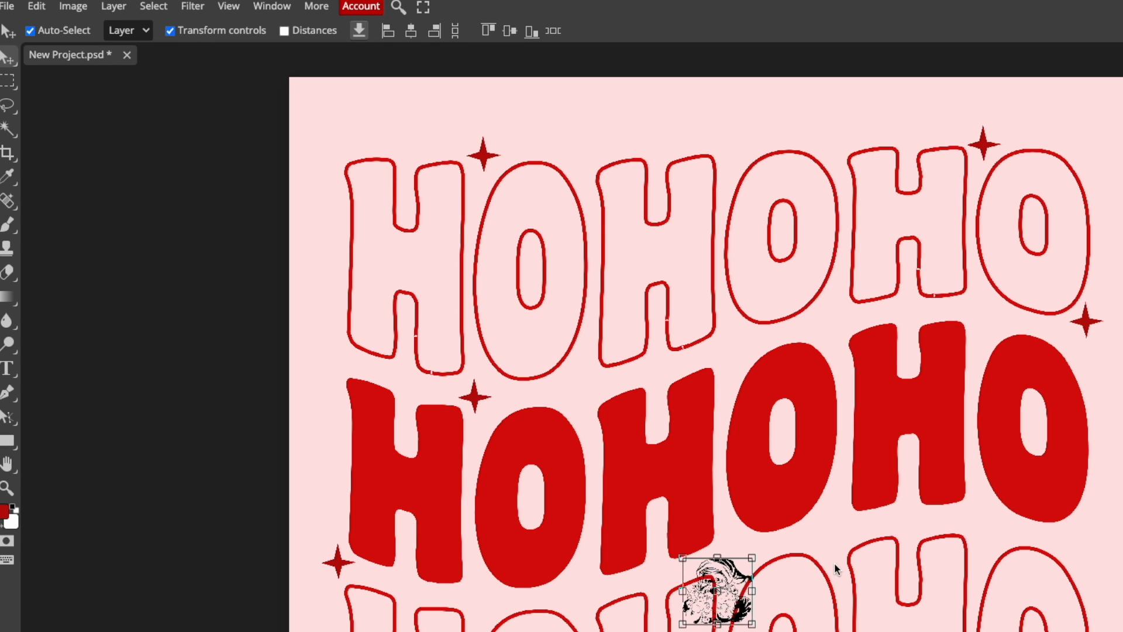
{"action": "left_click_drag", "start_coordinate": [753, 557], "coordinate": [1089, 308]}
{"action": "left_click_drag", "start_coordinate": [1005, 340], "coordinate": [743, 304]}
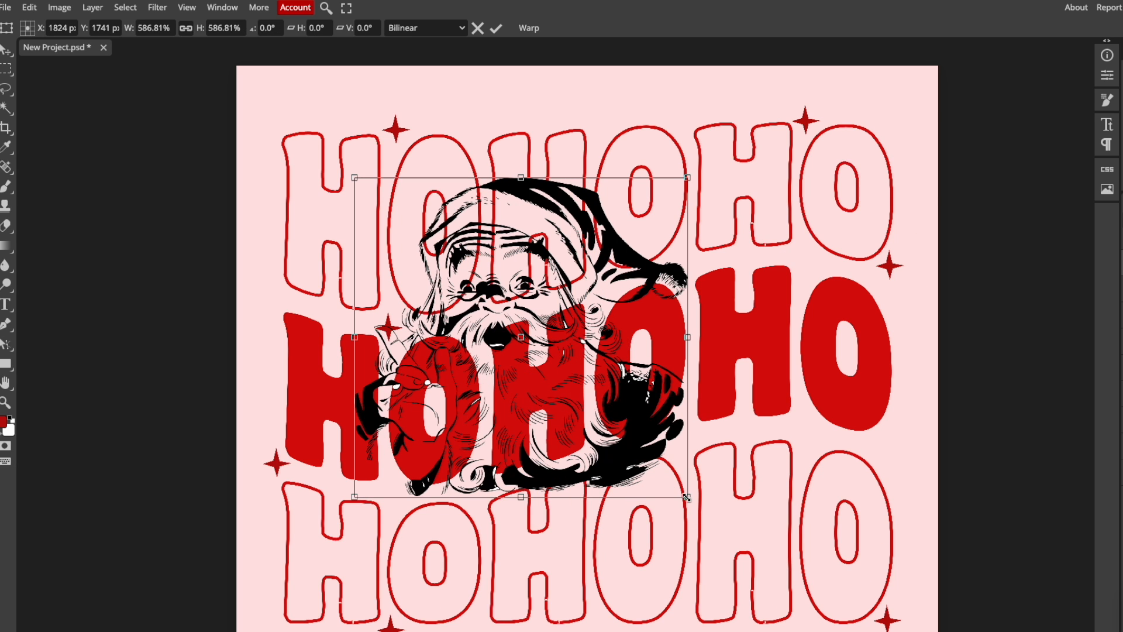
{"action": "left_click_drag", "start_coordinate": [687, 497], "coordinate": [854, 631]}
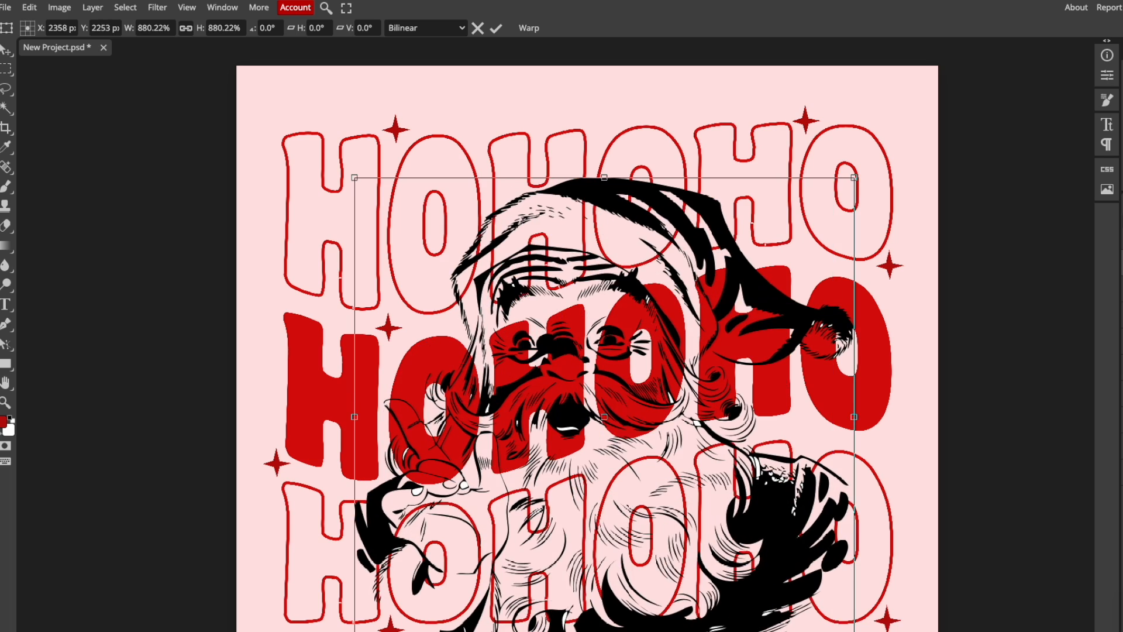
{"action": "left_click_drag", "start_coordinate": [751, 284], "coordinate": [740, 259]}
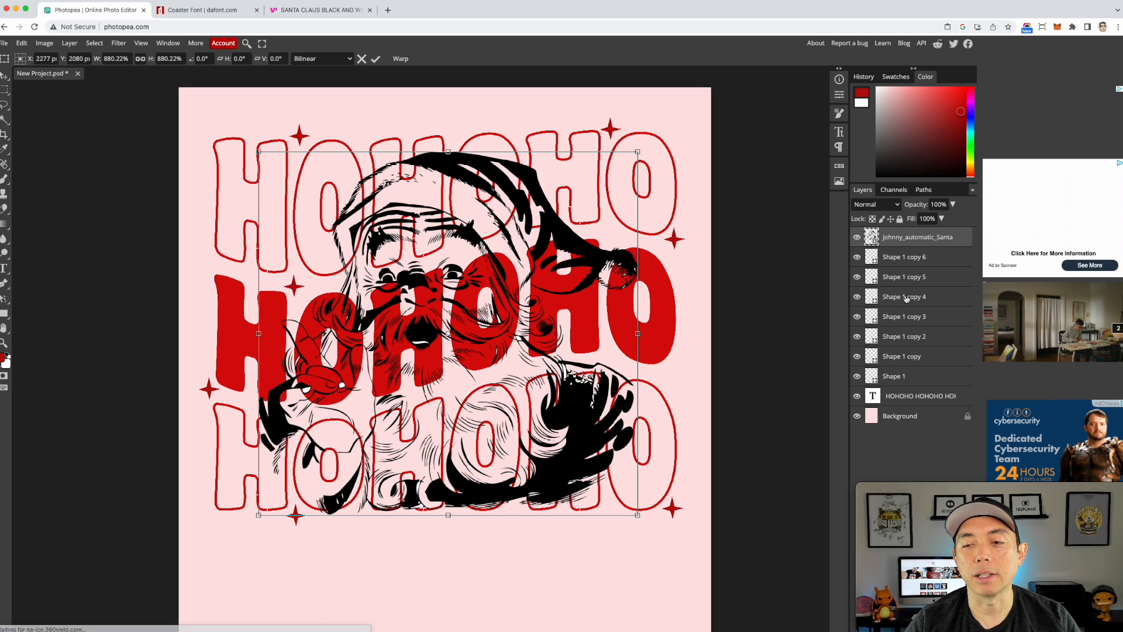
- Add a new empty layer and place it directly below the Santa illustration layer
{"action": "left_click", "coordinate": [921, 433]}
{"action": "mouse_move", "coordinate": [871, 490]}
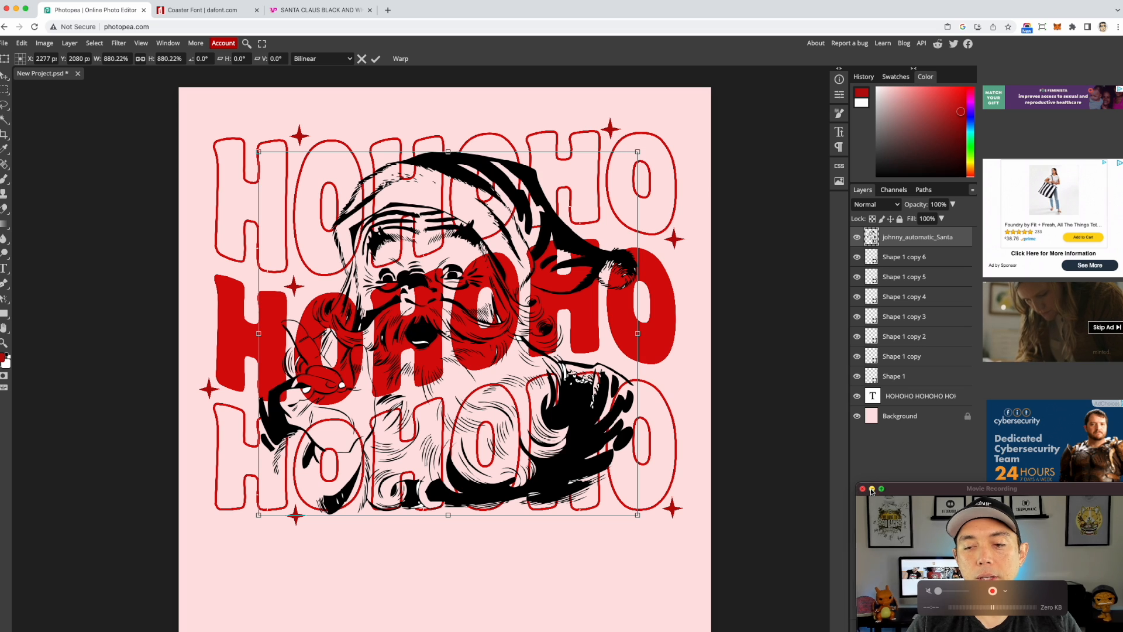
{"action": "left_click", "coordinate": [872, 490]}
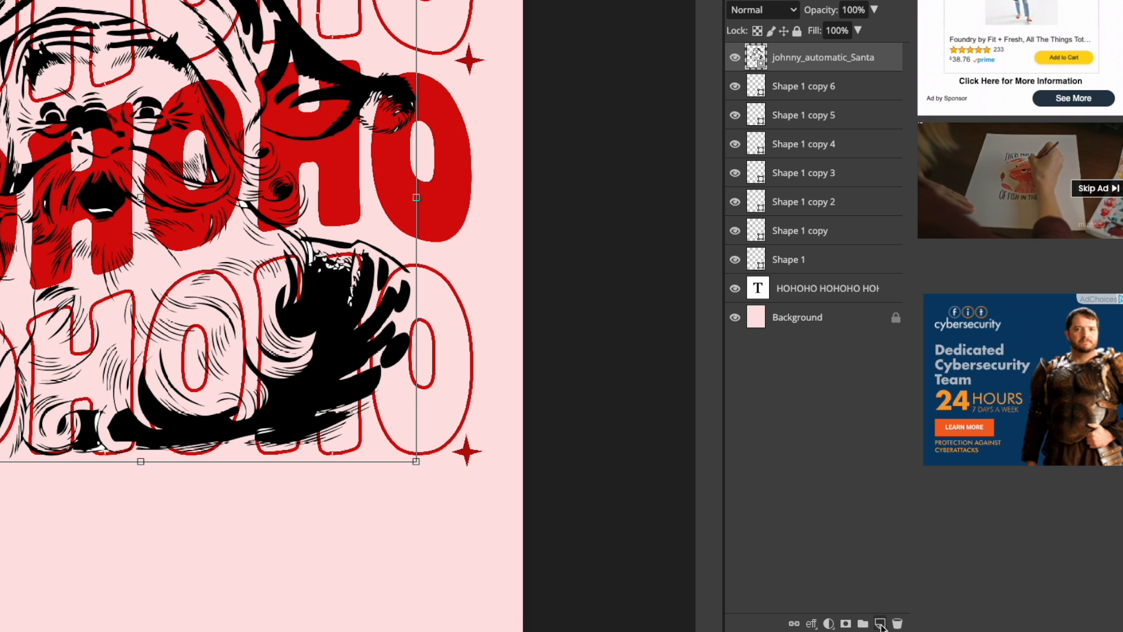
{"action": "left_click", "coordinate": [880, 624]}
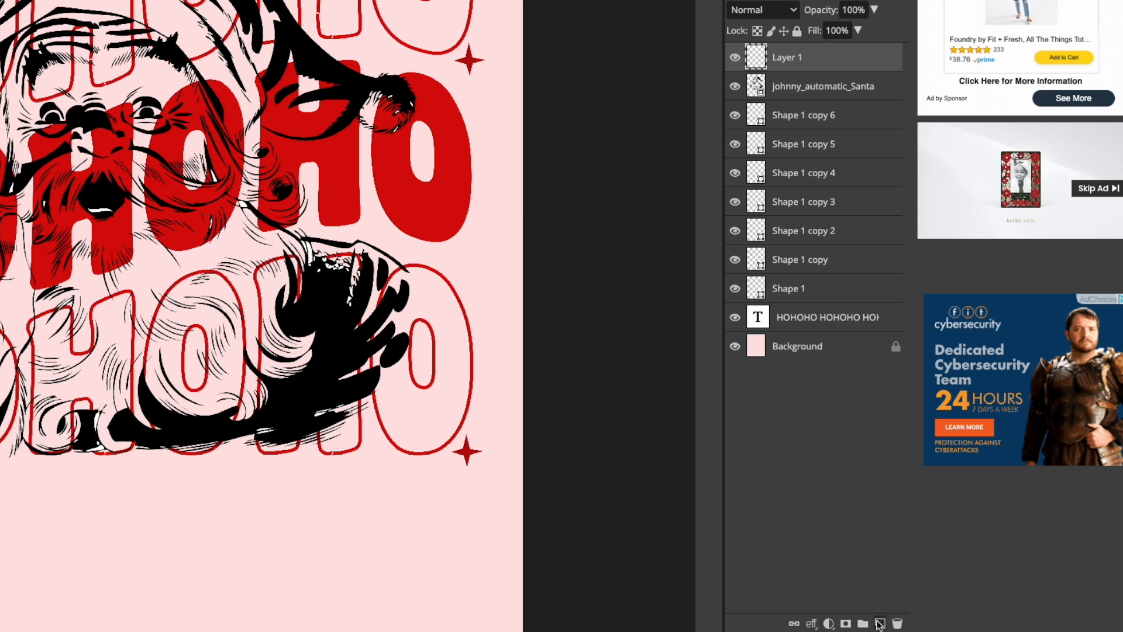
{"action": "left_click_drag", "start_coordinate": [777, 51], "coordinate": [772, 111]}
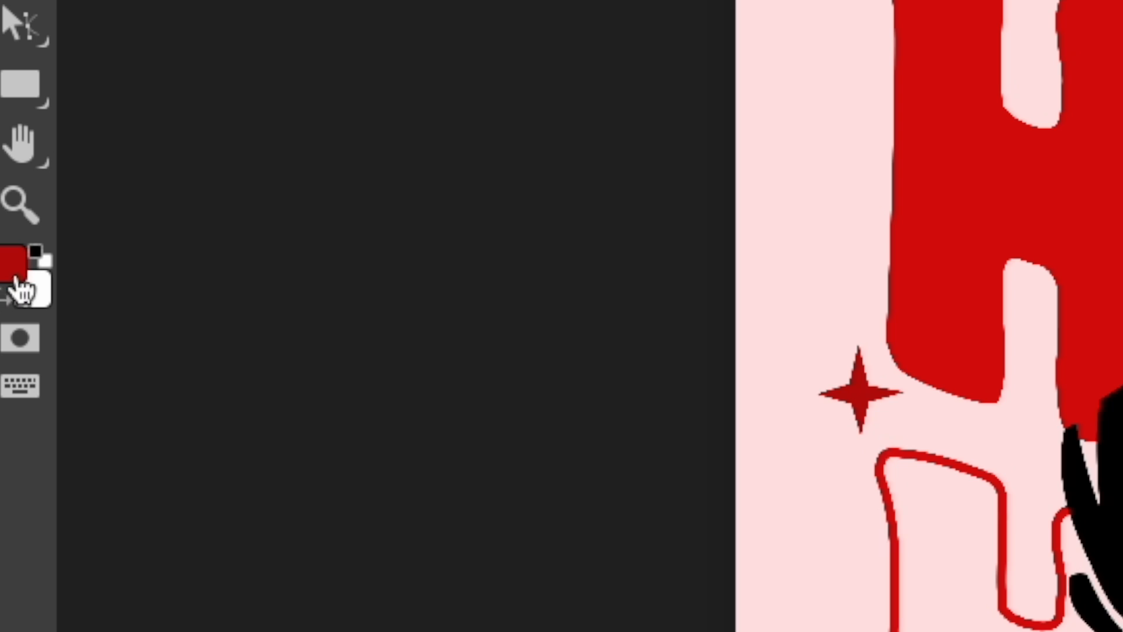
- Make white the foreground colour and enlarge the hard round Brush tip, keeping hardness at 100%
{"action": "left_click", "coordinate": [6, 299]}
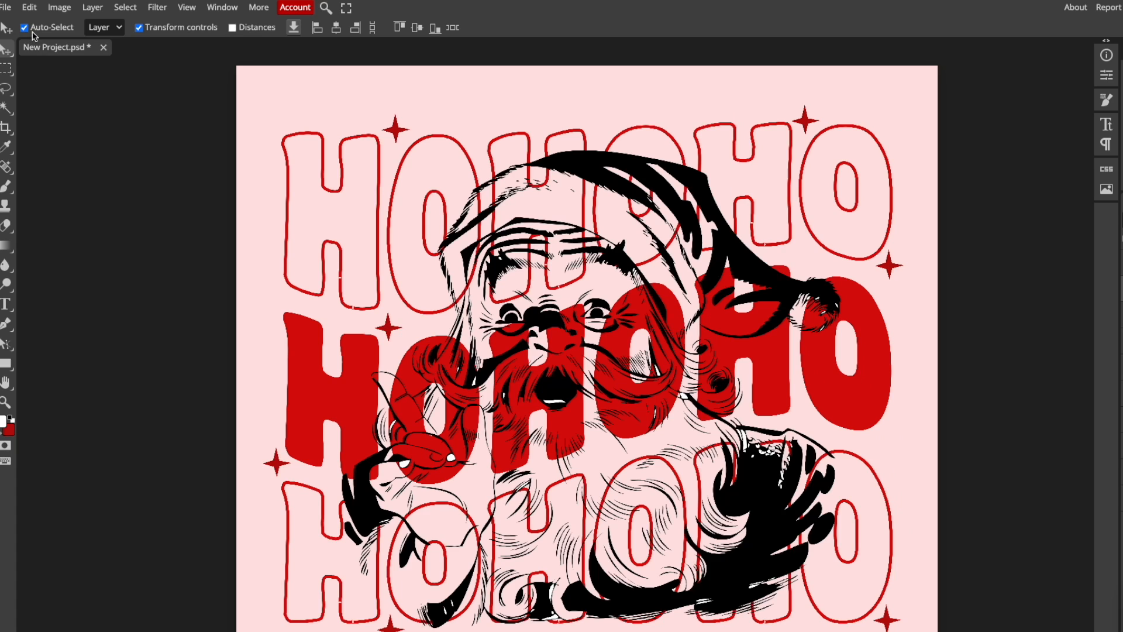
{"action": "left_click", "coordinate": [6, 187]}
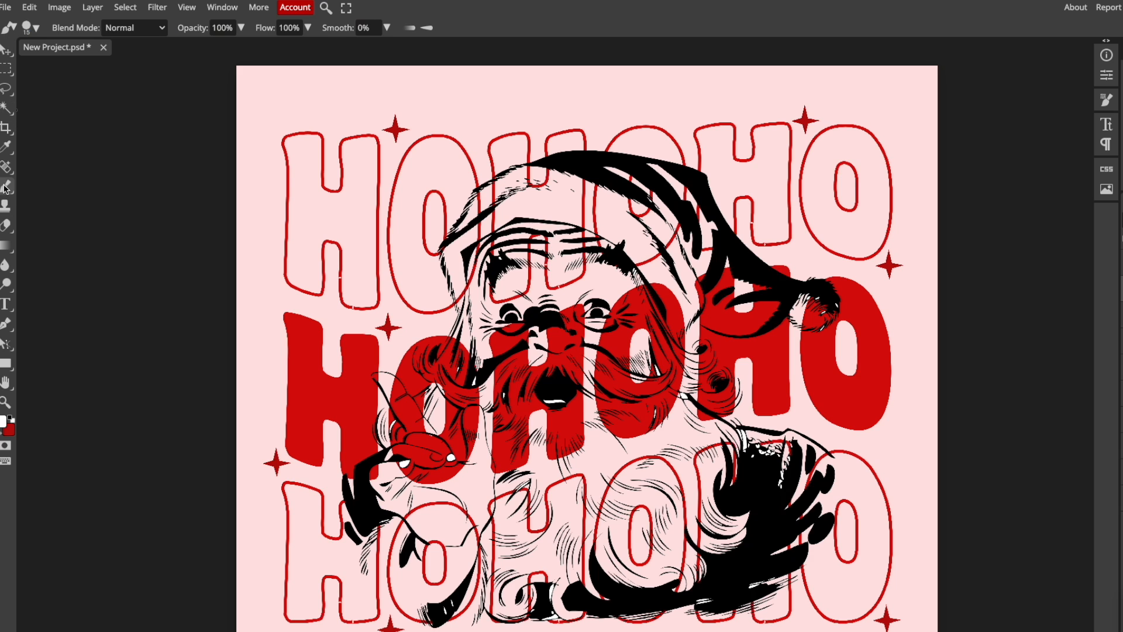
{"action": "left_click", "coordinate": [36, 29]}
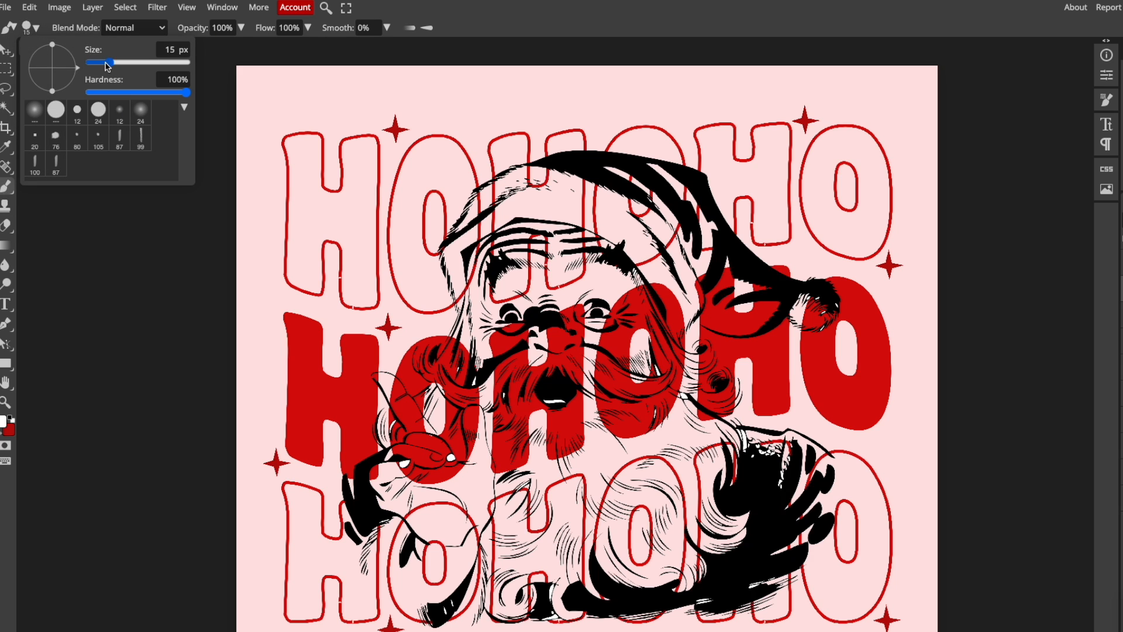
{"action": "left_click_drag", "start_coordinate": [114, 65], "coordinate": [135, 70]}
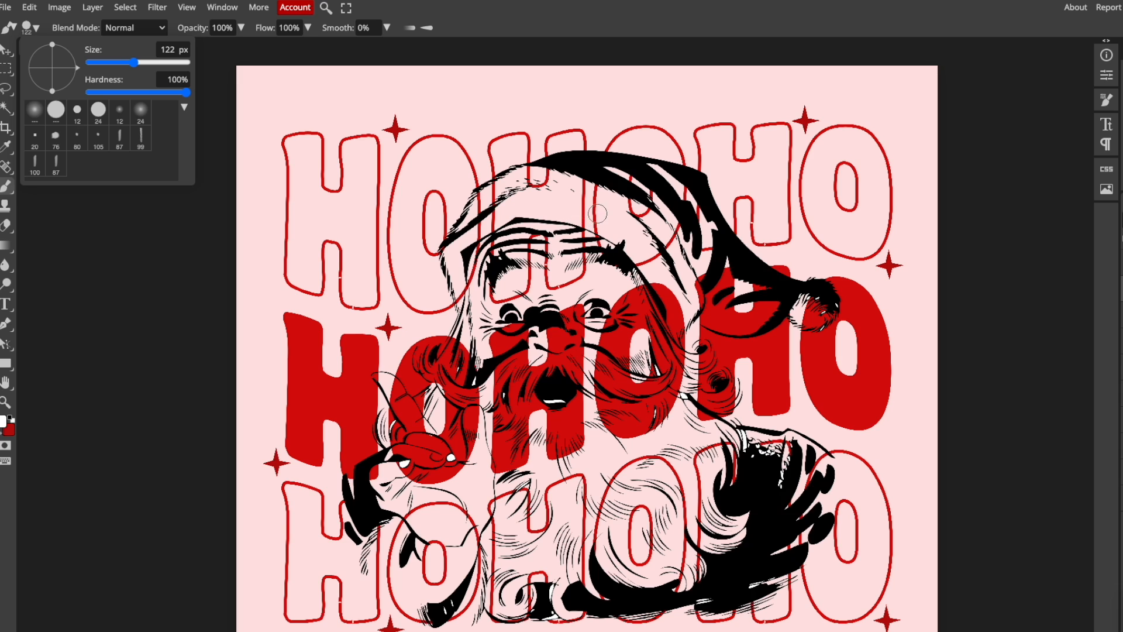
{"action": "left_click_drag", "start_coordinate": [136, 65], "coordinate": [150, 66]}
- Paint white behind Santa's hat, fur brim, pompom, forehead and the left part of his face
{"action": "mouse_move", "coordinate": [596, 195]}
{"action": "left_mouse_down"}
{"action": "mouse_move", "coordinate": [515, 193]}
{"action": "mouse_move", "coordinate": [555, 180]}
{"action": "mouse_move", "coordinate": [482, 220]}
{"action": "mouse_move", "coordinate": [461, 283]}
{"action": "mouse_move", "coordinate": [482, 345]}
{"action": "mouse_move", "coordinate": [526, 310]}
{"action": "mouse_move", "coordinate": [506, 257]}
{"action": "mouse_move", "coordinate": [579, 260]}
{"action": "left_mouse_up"}
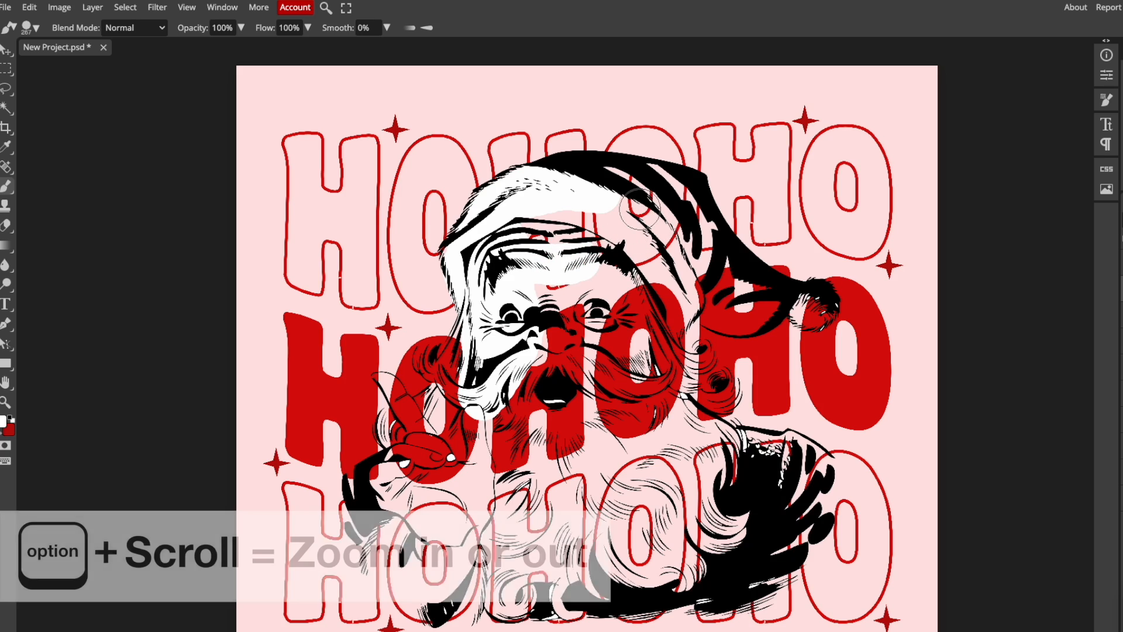
{"action": "scroll", "coordinate": [617, 226], "scroll_direction": "up", "scroll_amount": 10}
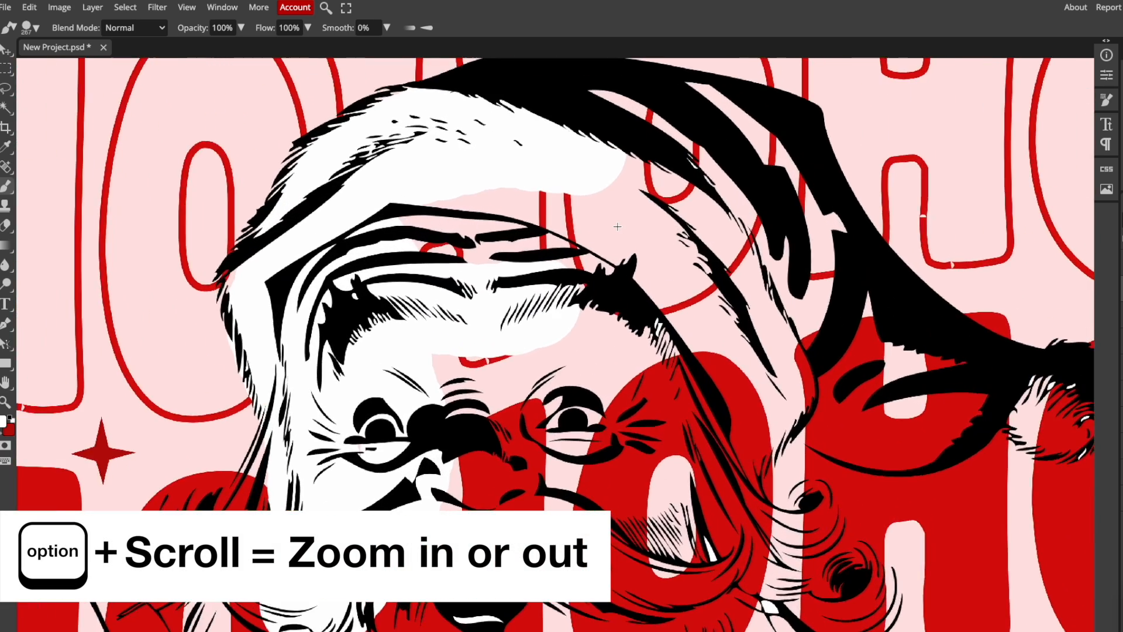
{"action": "scroll", "coordinate": [618, 227], "scroll_direction": "up", "scroll_amount": 4}
{"action": "mouse_move", "coordinate": [701, 151]}
{"action": "left_mouse_down"}
{"action": "mouse_move", "coordinate": [540, 152]}
{"action": "mouse_move", "coordinate": [299, 254]}
{"action": "mouse_move", "coordinate": [529, 227]}
{"action": "mouse_move", "coordinate": [696, 310]}
{"action": "mouse_move", "coordinate": [675, 237]}
{"action": "mouse_move", "coordinate": [813, 337]}
{"action": "mouse_move", "coordinate": [810, 230]}
{"action": "mouse_move", "coordinate": [937, 399]}
{"action": "mouse_move", "coordinate": [880, 396]}
{"action": "mouse_move", "coordinate": [866, 374]}
{"action": "left_mouse_up"}
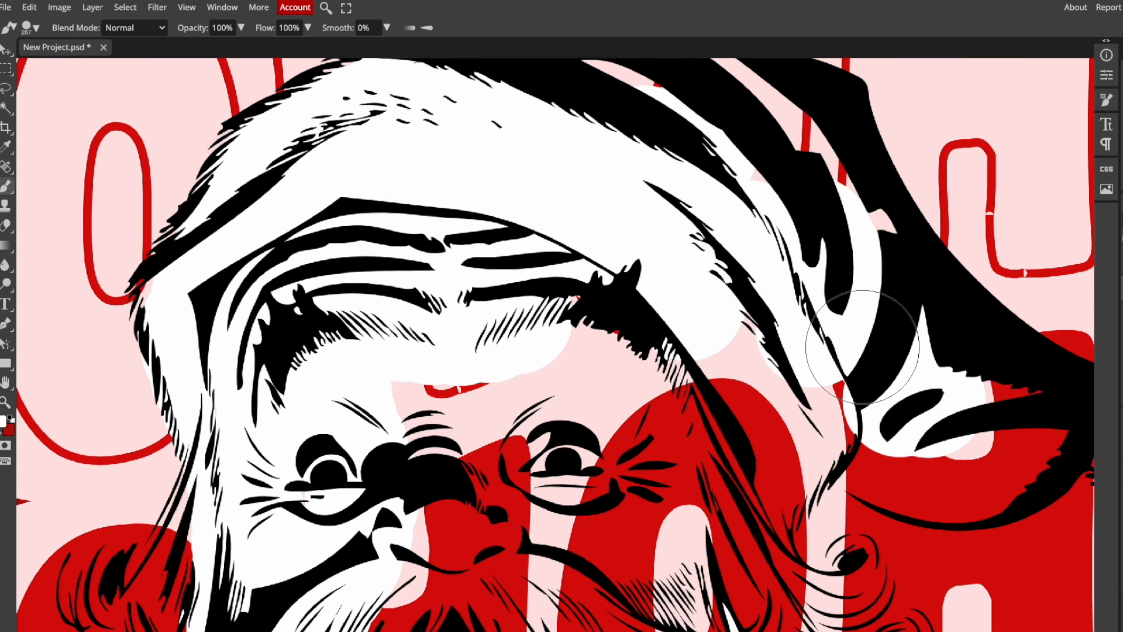
{"action": "left_click_drag", "start_coordinate": [913, 354], "coordinate": [526, 349]}
{"action": "mouse_move", "coordinate": [720, 409]}
{"action": "left_mouse_down"}
{"action": "mouse_move", "coordinate": [754, 404]}
{"action": "mouse_move", "coordinate": [747, 446]}
{"action": "mouse_move", "coordinate": [773, 448]}
{"action": "mouse_move", "coordinate": [666, 418]}
{"action": "mouse_move", "coordinate": [486, 446]}
{"action": "mouse_move", "coordinate": [640, 436]}
{"action": "mouse_move", "coordinate": [499, 343]}
{"action": "mouse_move", "coordinate": [441, 269]}
{"action": "mouse_move", "coordinate": [425, 191]}
{"action": "mouse_move", "coordinate": [394, 163]}
{"action": "mouse_move", "coordinate": [343, 402]}
{"action": "mouse_move", "coordinate": [409, 415]}
{"action": "mouse_move", "coordinate": [369, 502]}
{"action": "left_mouse_up"}
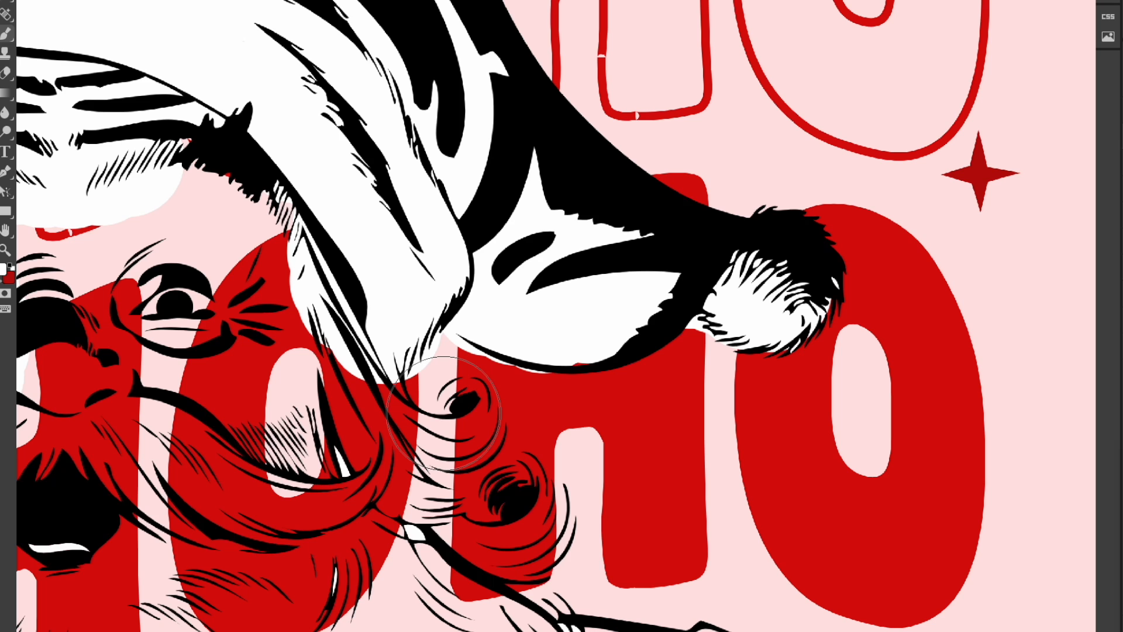
- Reduce the brush size and paint white inside the upper hair curl and the strands beside Santa's right-hand cheek
{"action": "key", "text": "bracketleft"}
{"action": "key", "text": "bracketleft"}
{"action": "key", "text": "bracketleft"}
{"action": "key", "text": "bracketleft"}
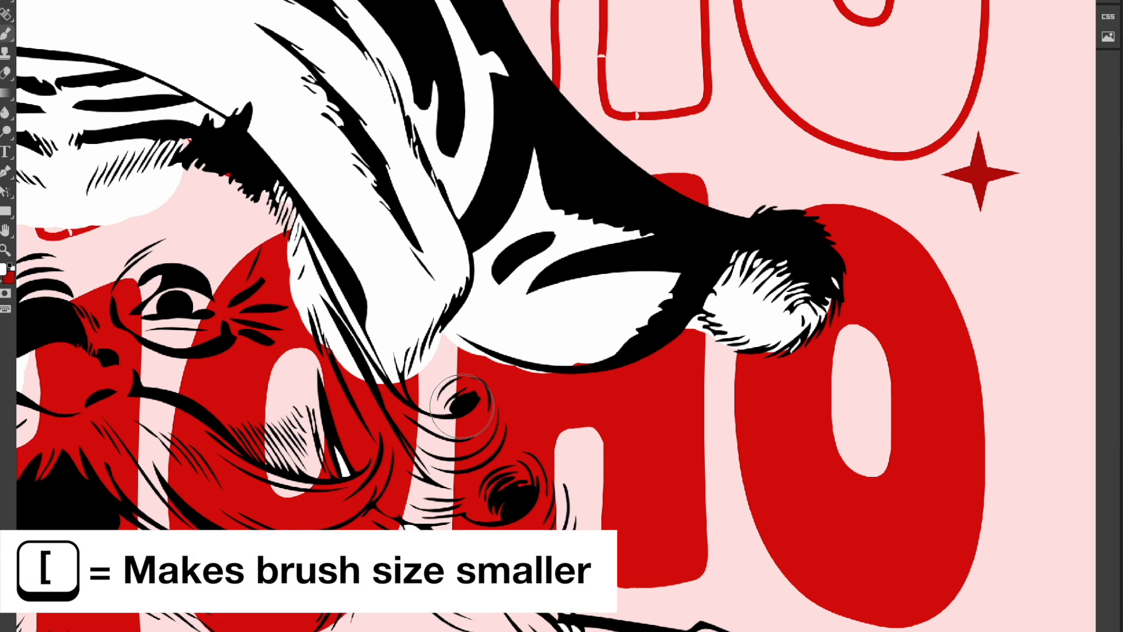
{"action": "mouse_move", "coordinate": [462, 403]}
{"action": "left_mouse_down"}
{"action": "mouse_move", "coordinate": [478, 429]}
{"action": "mouse_move", "coordinate": [465, 445]}
{"action": "mouse_move", "coordinate": [422, 442]}
{"action": "mouse_move", "coordinate": [389, 420]}
{"action": "mouse_move", "coordinate": [365, 358]}
{"action": "mouse_move", "coordinate": [278, 324]}
{"action": "left_mouse_up"}
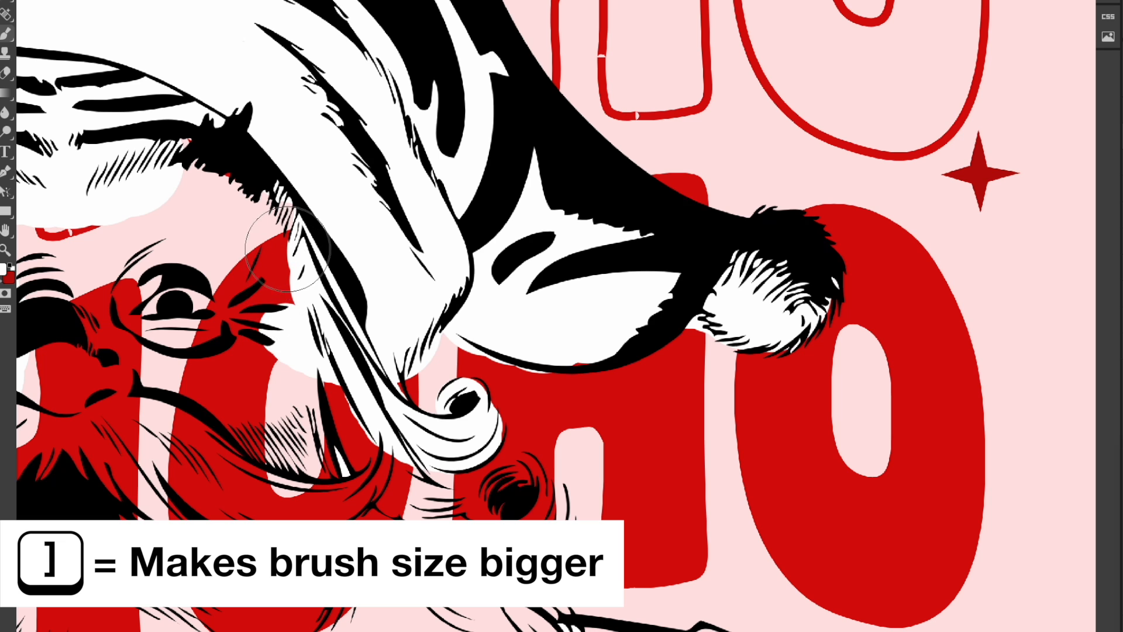
- Enlarge the brush and paint white behind the right-hand eye, cheek and moustache side of Santa's face
{"action": "key", "text": "bracketright"}
{"action": "key", "text": "bracketright"}
{"action": "key", "text": "bracketright"}
{"action": "key", "text": "bracketright"}
{"action": "key", "text": "bracketright"}
{"action": "key", "text": "bracketright"}
{"action": "mouse_move", "coordinate": [243, 252]}
{"action": "left_mouse_down"}
{"action": "mouse_move", "coordinate": [235, 373]}
{"action": "mouse_move", "coordinate": [213, 262]}
{"action": "mouse_move", "coordinate": [278, 459]}
{"action": "mouse_move", "coordinate": [327, 491]}
{"action": "left_mouse_up"}
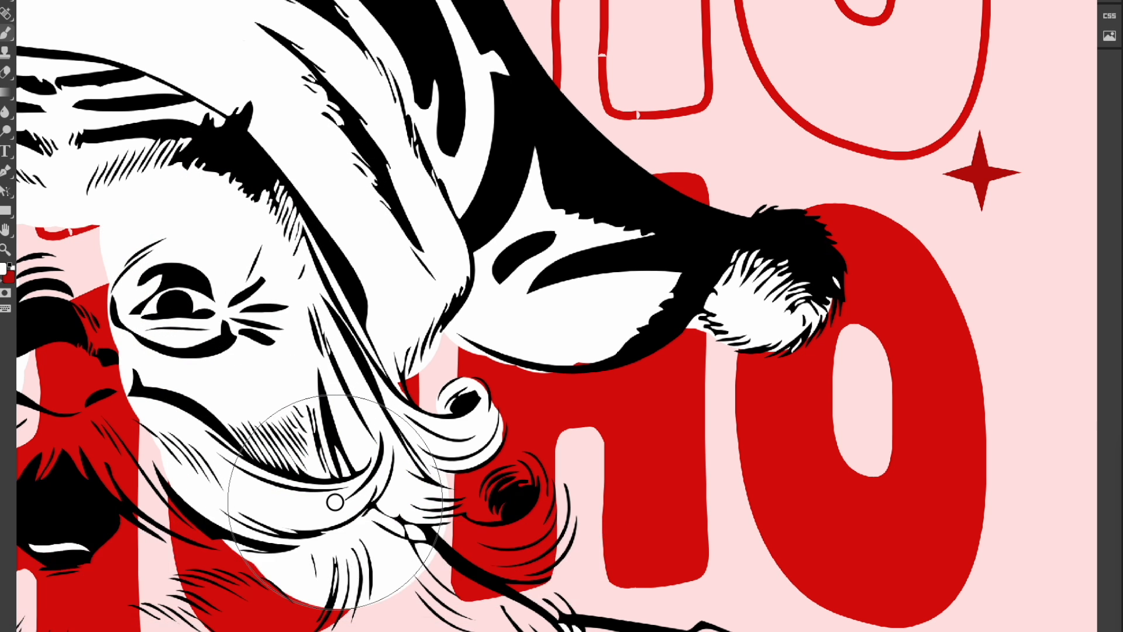
- Reduce the brush size and paint white behind the rest of Santa's face, curls, beard, raised hand and coat
{"action": "key", "text": "bracketleft"}
{"action": "key", "text": "bracketleft"}
{"action": "key", "text": "bracketleft"}
{"action": "key", "text": "bracketleft"}
{"action": "key", "text": "bracketleft"}
{"action": "key", "text": "bracketleft"}
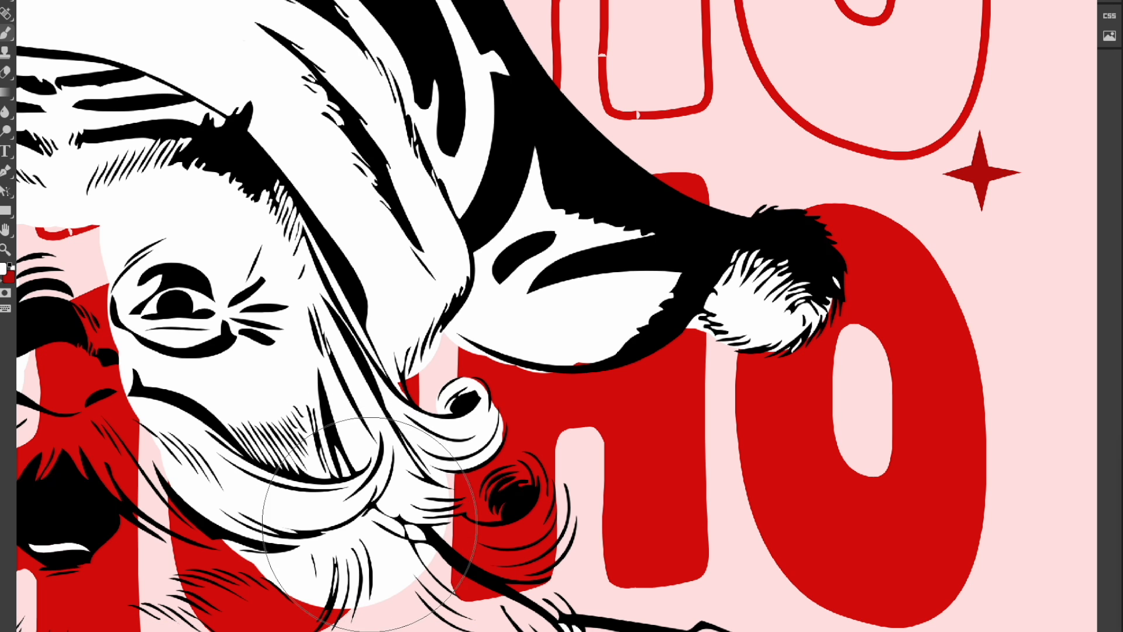
{"action": "mouse_move", "coordinate": [453, 534]}
{"action": "left_mouse_down"}
{"action": "mouse_move", "coordinate": [506, 530]}
{"action": "mouse_move", "coordinate": [525, 500]}
{"action": "mouse_move", "coordinate": [516, 467]}
{"action": "mouse_move", "coordinate": [498, 475]}
{"action": "mouse_move", "coordinate": [507, 503]}
{"action": "mouse_move", "coordinate": [545, 491]}
{"action": "mouse_move", "coordinate": [543, 541]}
{"action": "mouse_move", "coordinate": [513, 558]}
{"action": "mouse_move", "coordinate": [405, 532]}
{"action": "mouse_move", "coordinate": [436, 560]}
{"action": "left_mouse_up"}
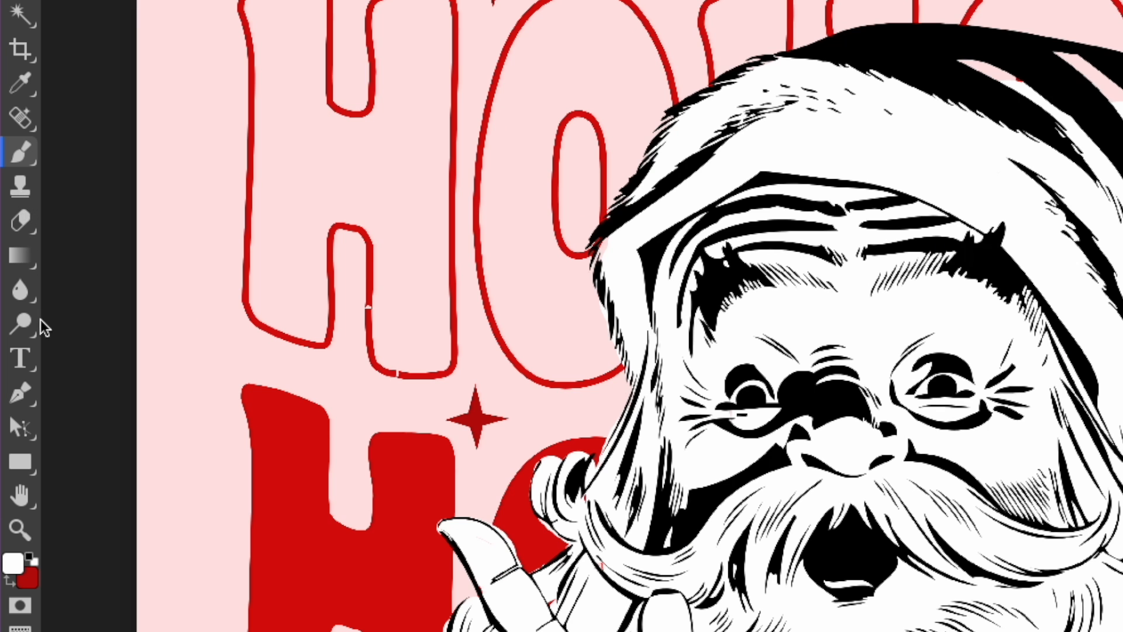
- Erase the white spilling below the raised hand's sleeve and repaint the cuff's missing white fill up to its outline
{"action": "left_click", "coordinate": [26, 225]}
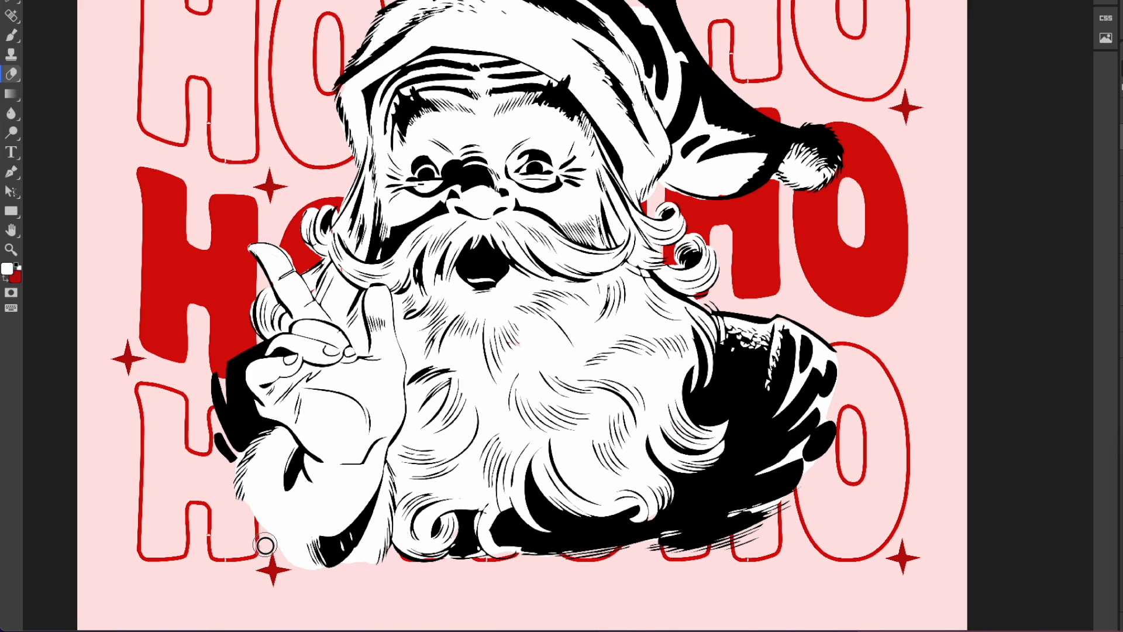
{"action": "left_click_drag", "start_coordinate": [317, 579], "coordinate": [281, 554]}
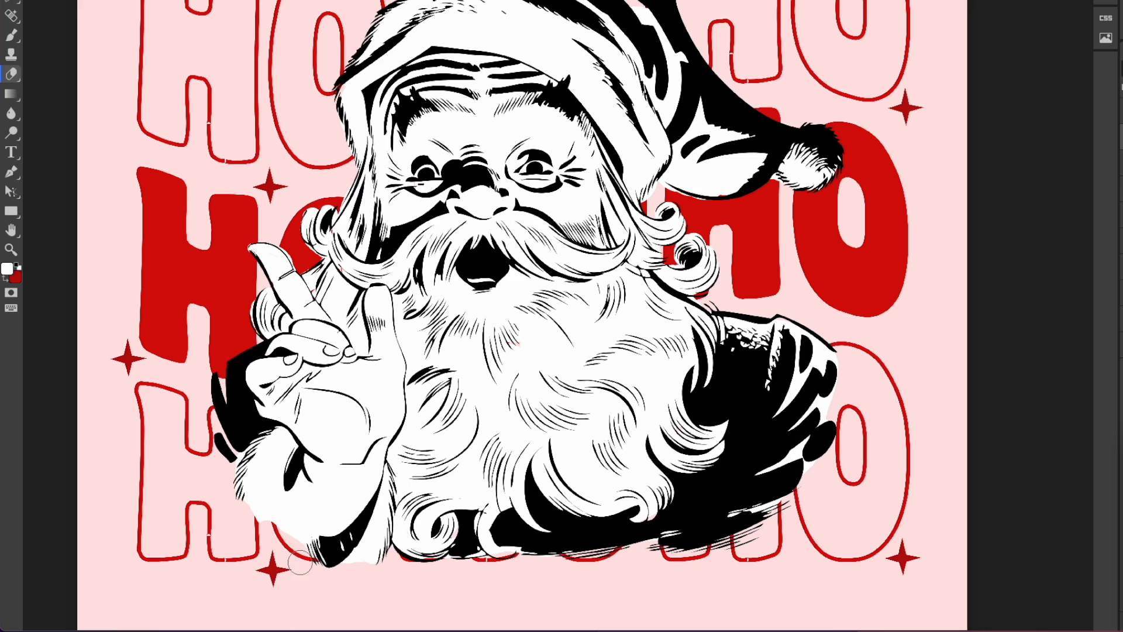
{"action": "left_click", "coordinate": [15, 37]}
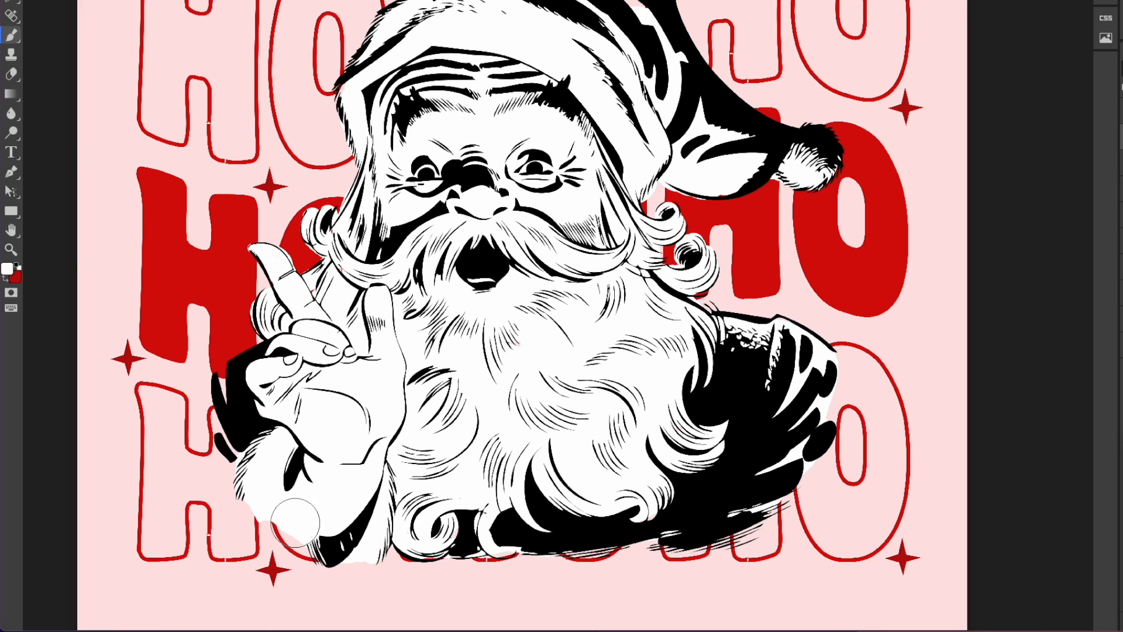
{"action": "left_click_drag", "start_coordinate": [274, 515], "coordinate": [316, 542]}
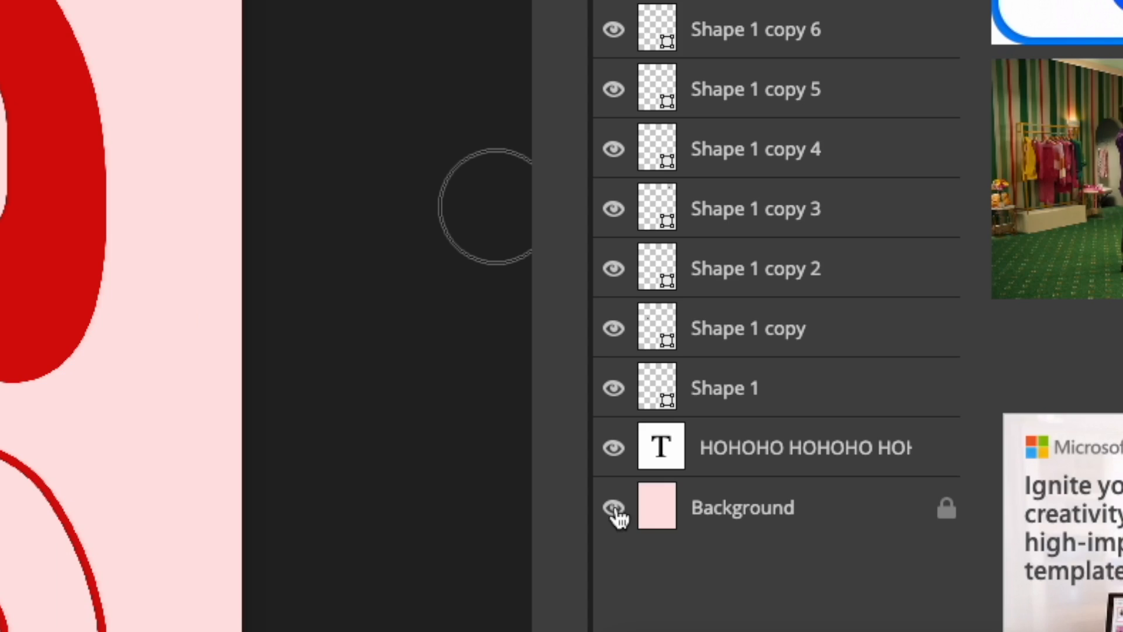
- Hide the pink Background layer and export the design as a 4500 x 5400 px PNG named New Project at 100% quality
{"action": "left_click", "coordinate": [613, 508]}
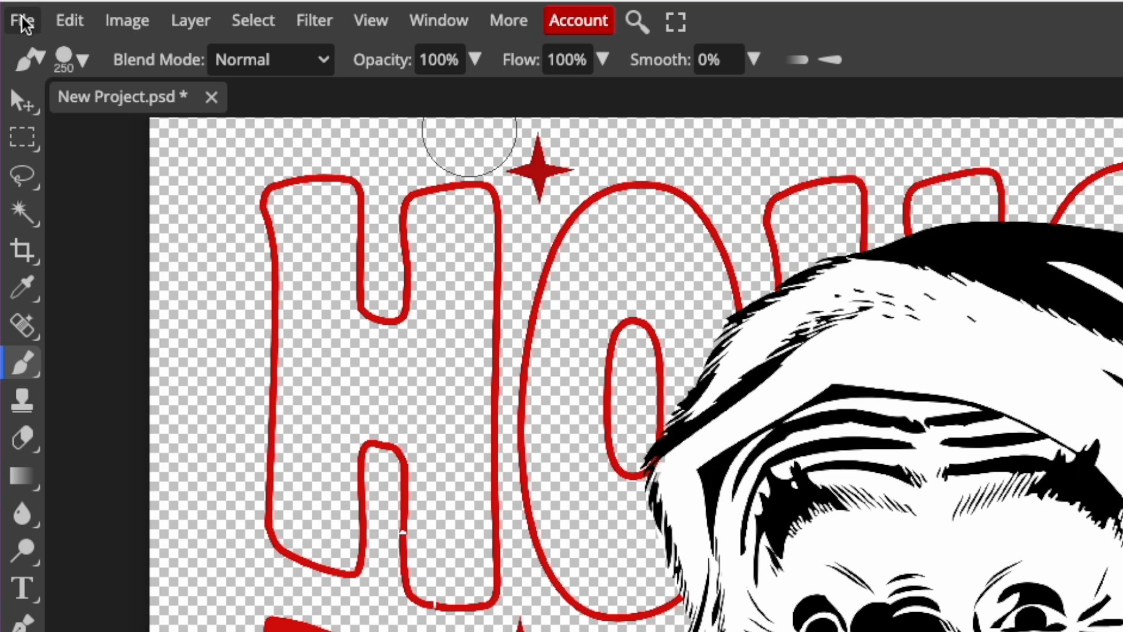
{"action": "left_click", "coordinate": [9, 44]}
{"action": "mouse_move", "coordinate": [94, 365]}
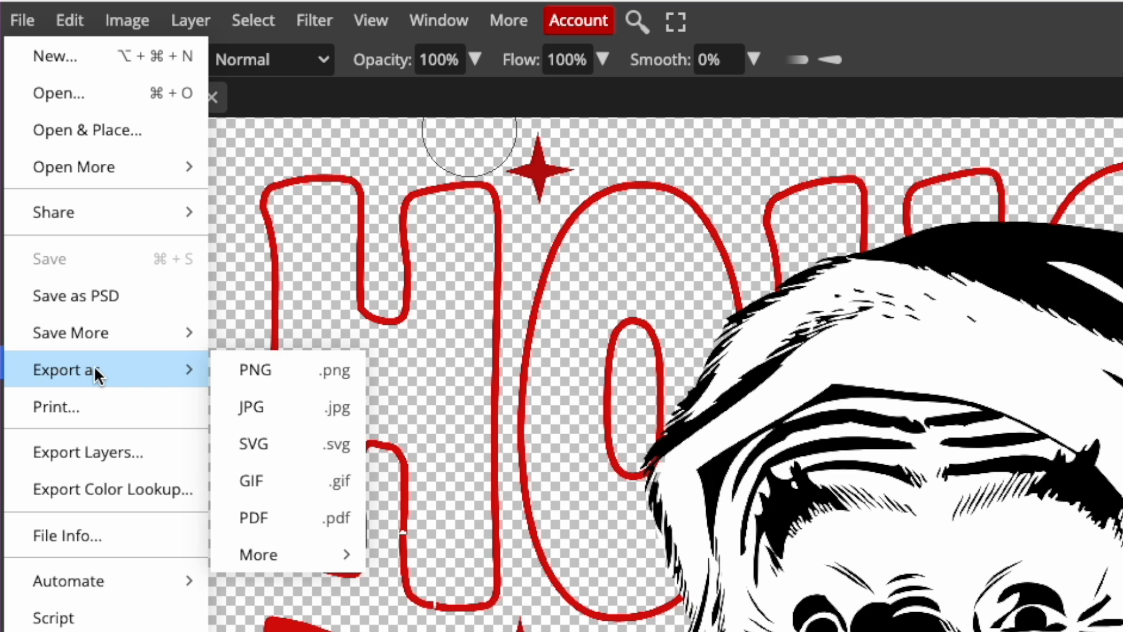
{"action": "left_click", "coordinate": [304, 369]}
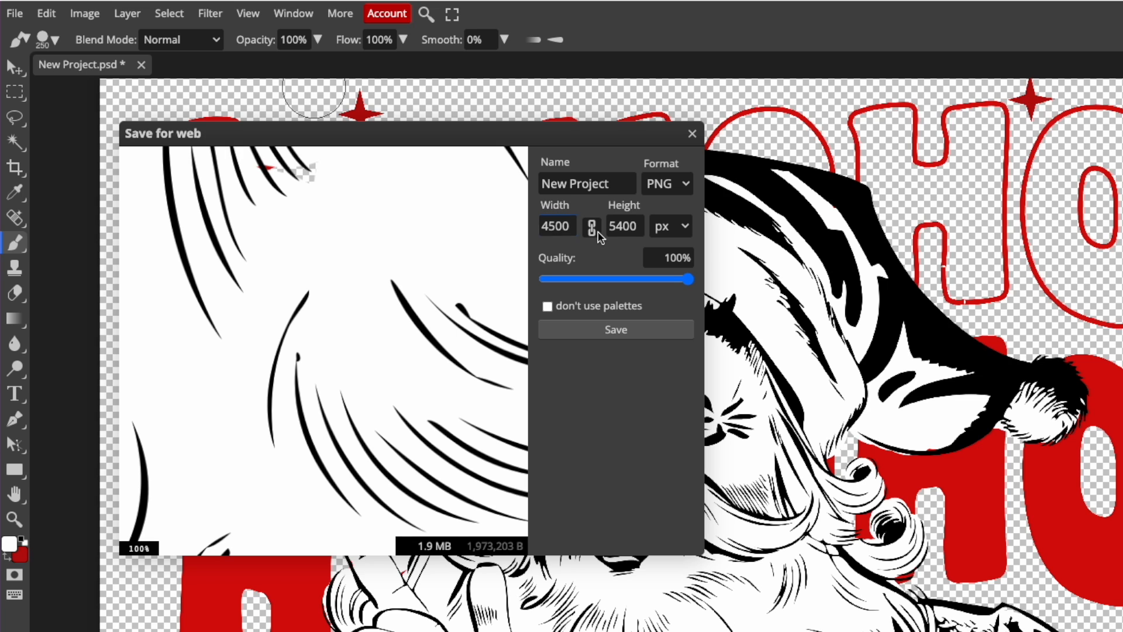
{"action": "left_click", "coordinate": [688, 280]}
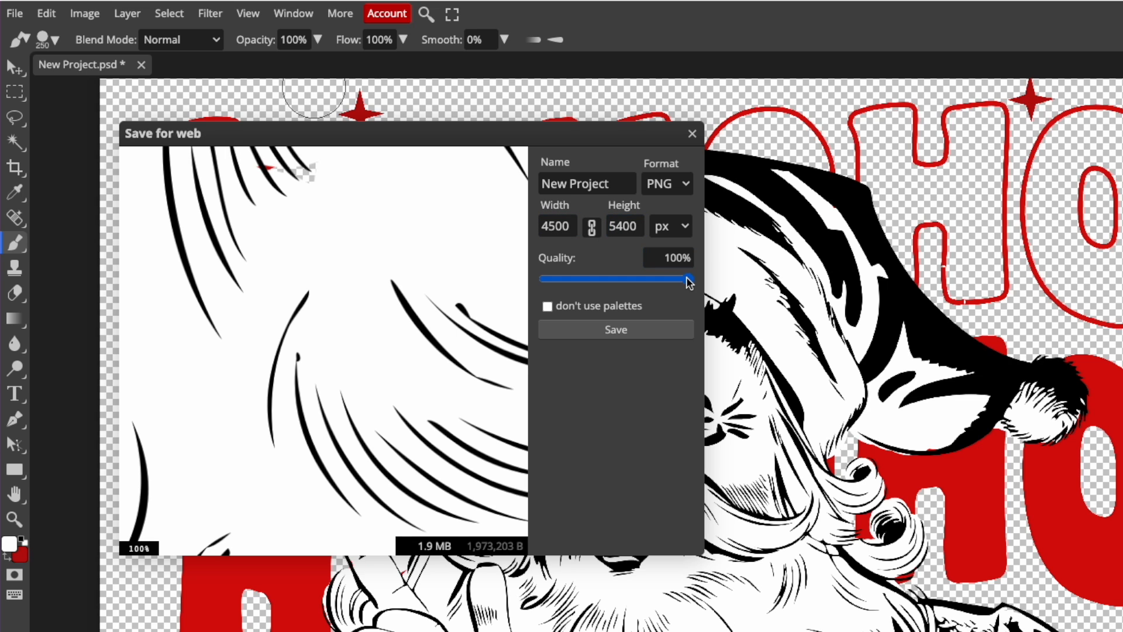
{"action": "left_click", "coordinate": [686, 186]}
{"action": "left_click", "coordinate": [608, 329]}
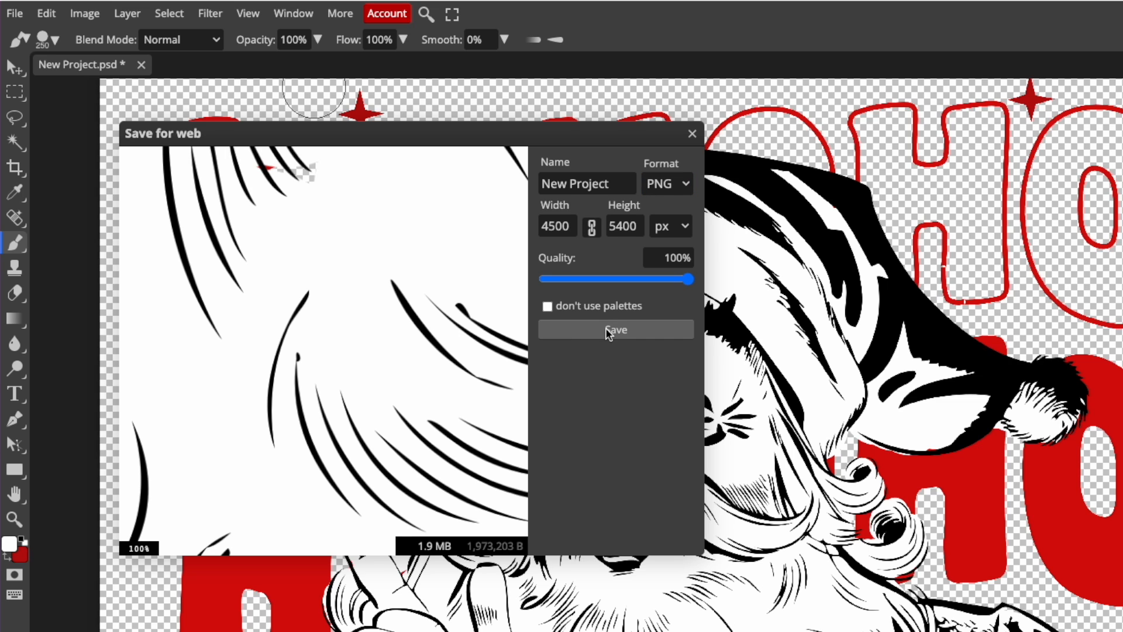
{"action": "left_click", "coordinate": [614, 331]}
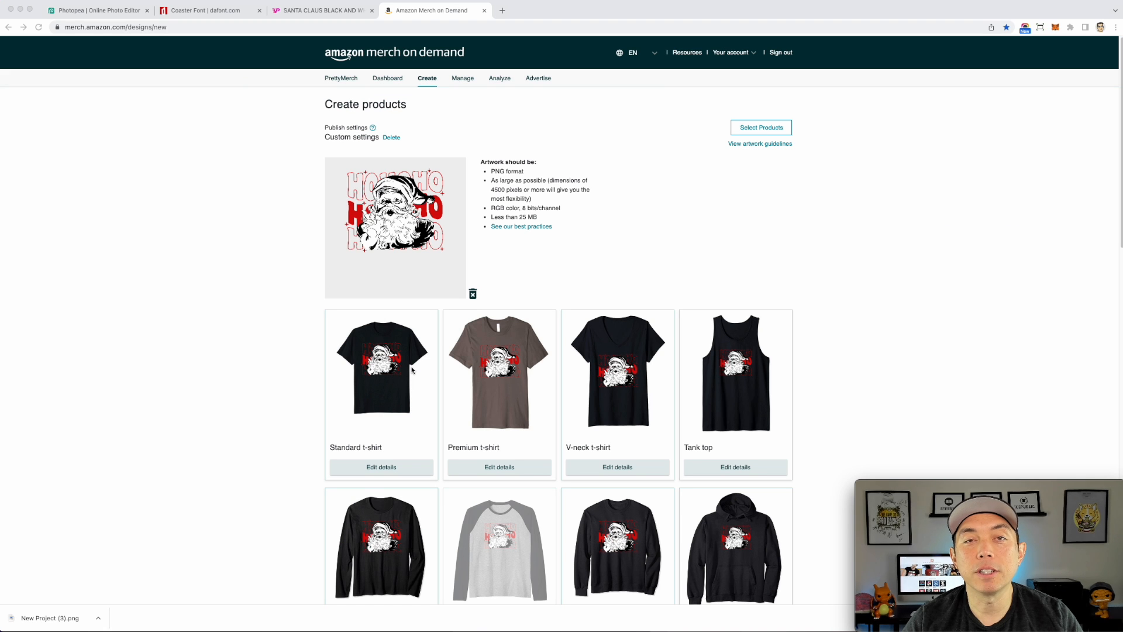
- In Amazon Merch on Demand, open the Standard t-shirt's details and add Baby Blue to its colors, leaving Asphalt unselected
{"action": "left_click", "coordinate": [388, 466]}
{"action": "scroll", "coordinate": [438, 436], "scroll_direction": "down", "scroll_amount": 5}
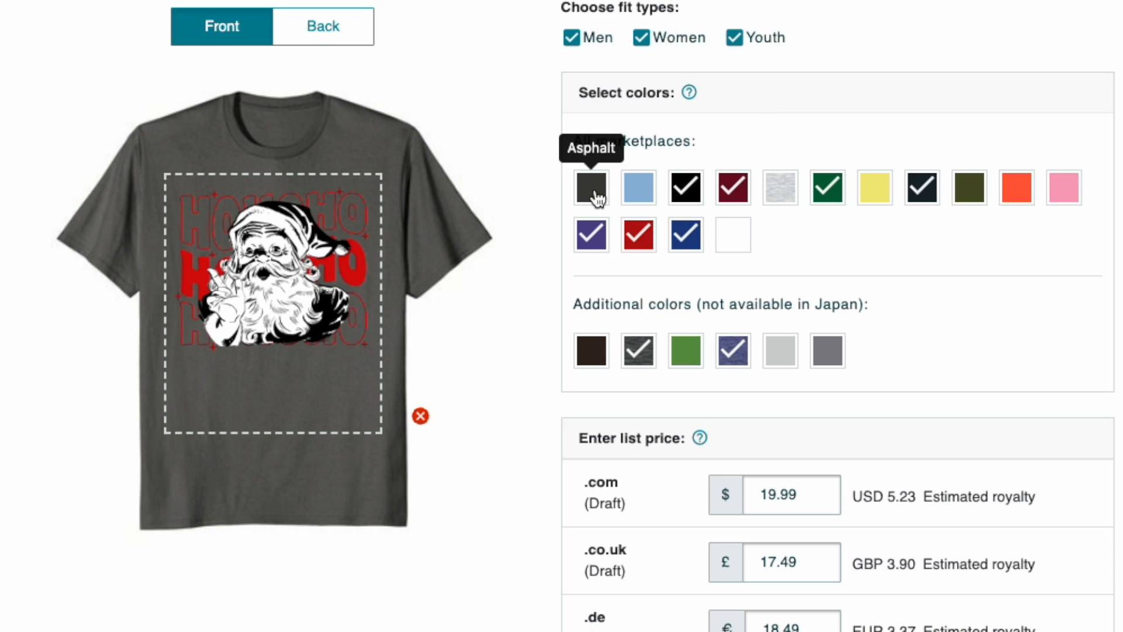
{"action": "left_click", "coordinate": [643, 194]}
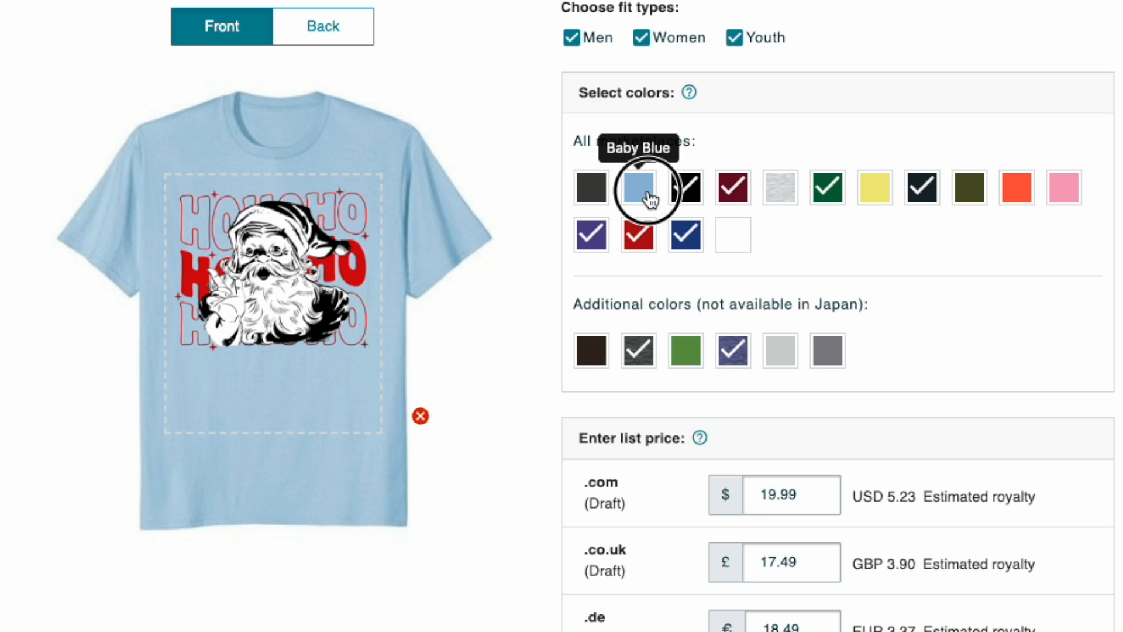
{"action": "left_click", "coordinate": [602, 195]}
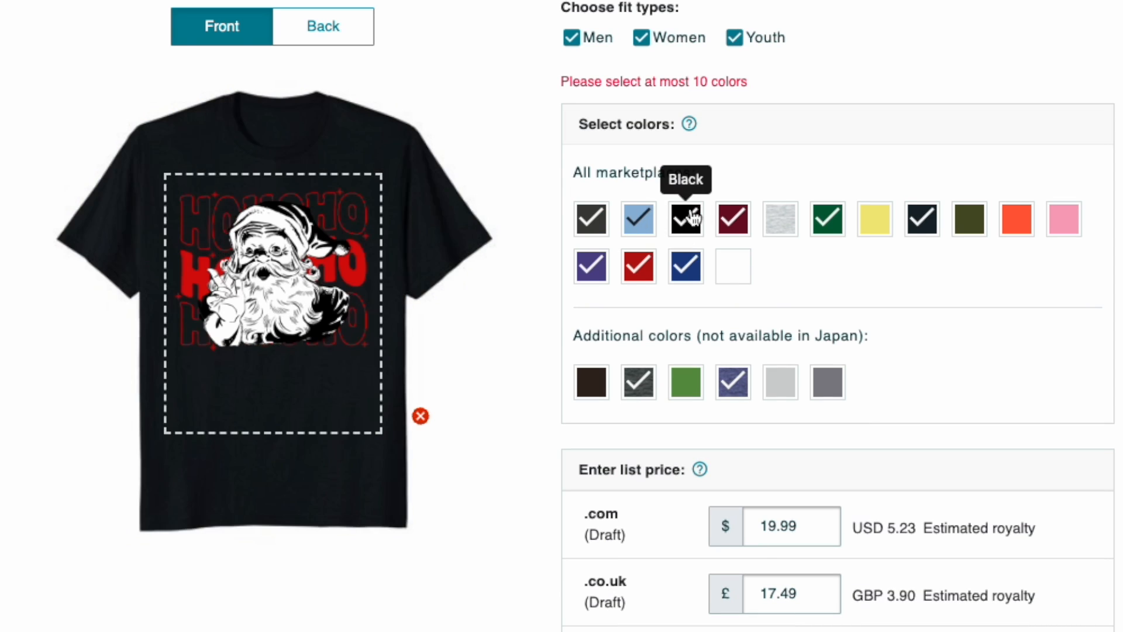
{"action": "left_click", "coordinate": [594, 219]}
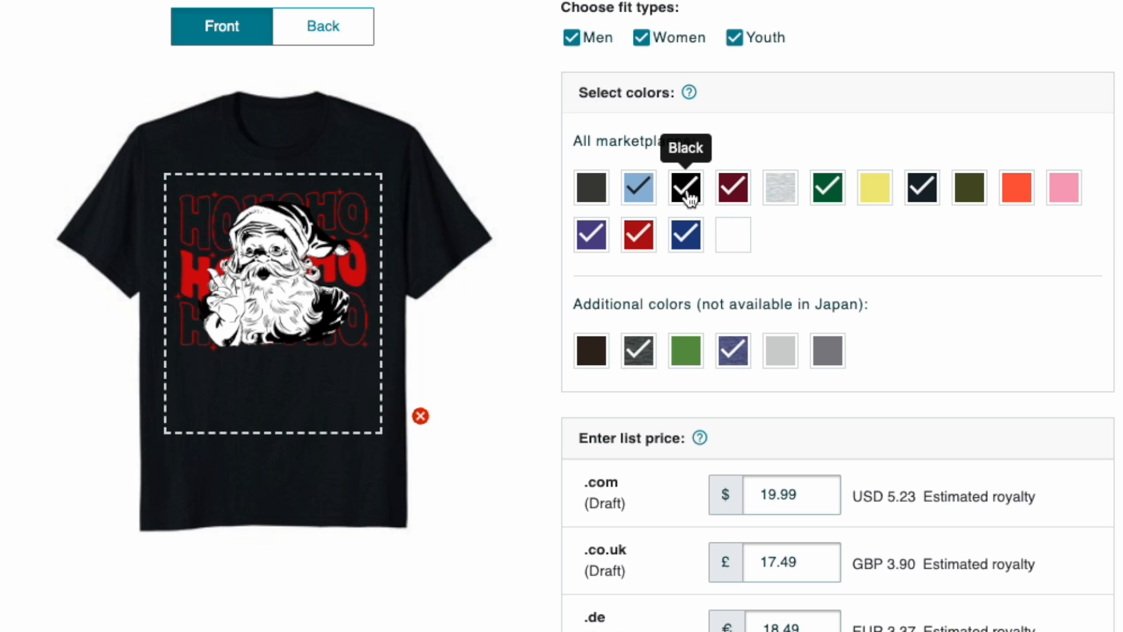
- Deselect the Black, dark red, dark green and Navy shirt colors, and add Heather Grey, Lemon and Pink
{"action": "left_click", "coordinate": [687, 194]}
{"action": "left_click", "coordinate": [725, 197]}
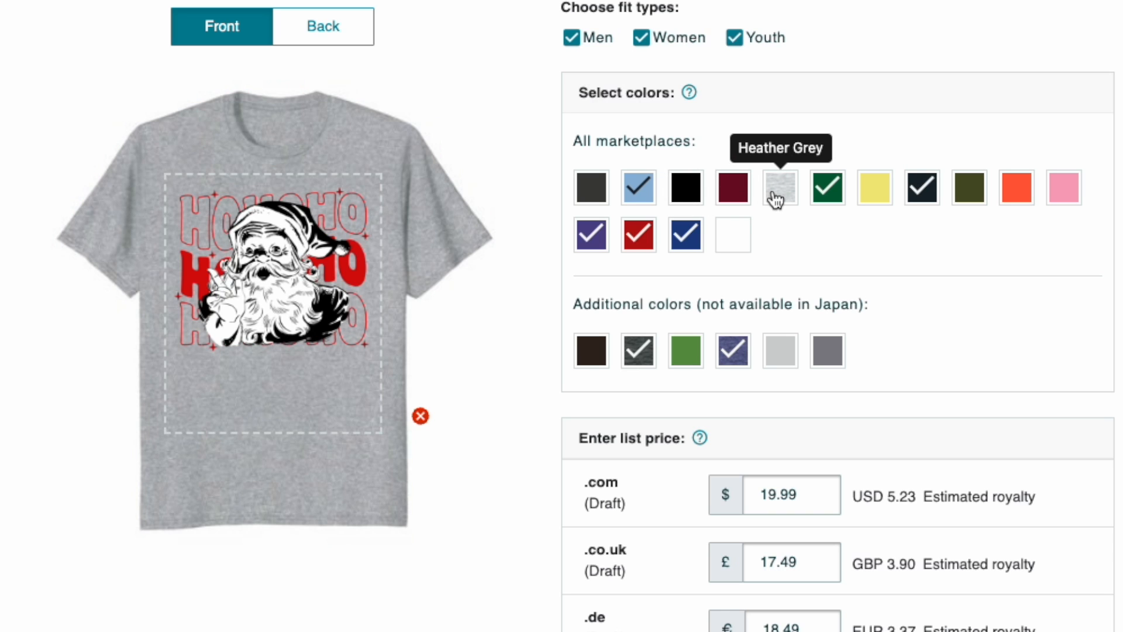
{"action": "left_click", "coordinate": [777, 199]}
{"action": "left_click", "coordinate": [824, 200]}
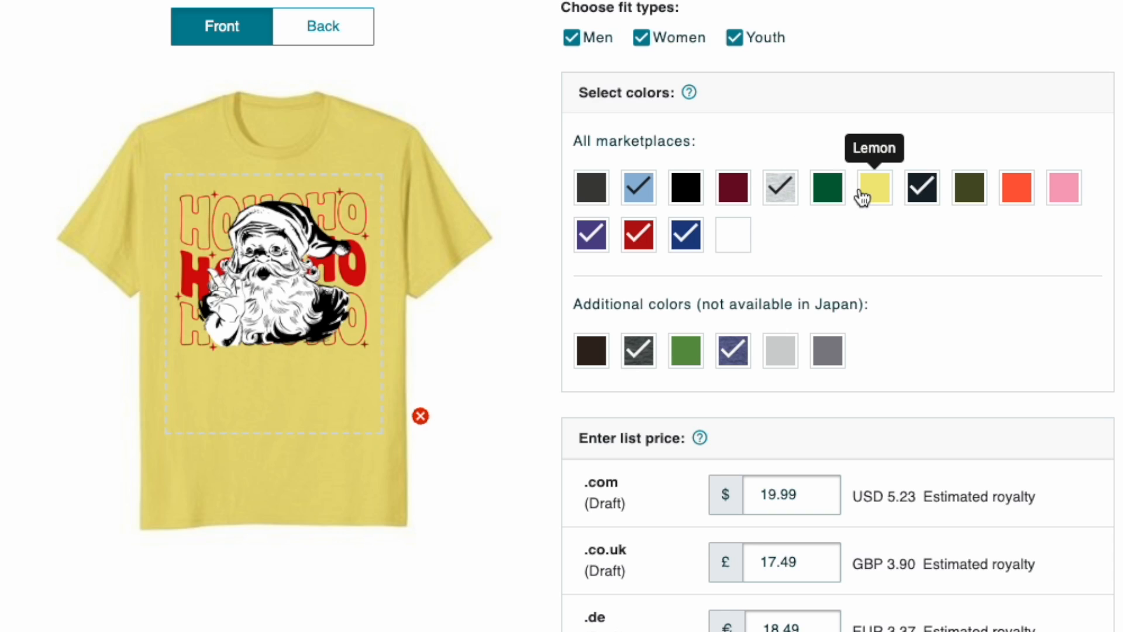
{"action": "left_click", "coordinate": [868, 197]}
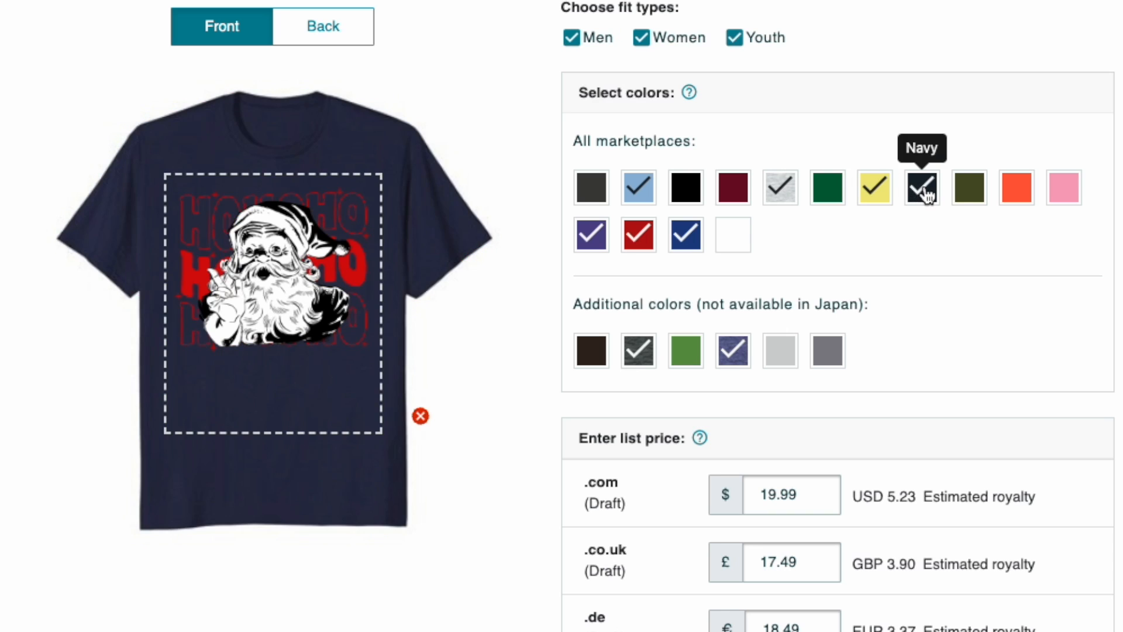
{"action": "left_click", "coordinate": [924, 191]}
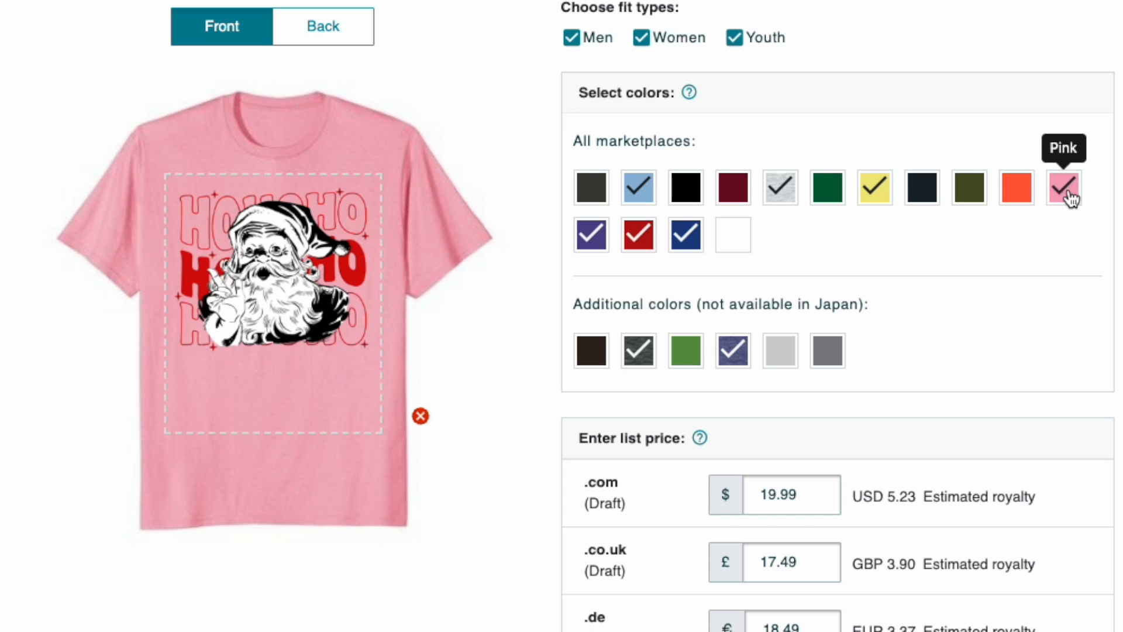
- Deselect the purple, red and royal blue shirt colors, and add white
{"action": "left_click", "coordinate": [592, 237]}
{"action": "left_click", "coordinate": [646, 240]}
{"action": "left_click", "coordinate": [693, 240]}
{"action": "left_click", "coordinate": [735, 240]}
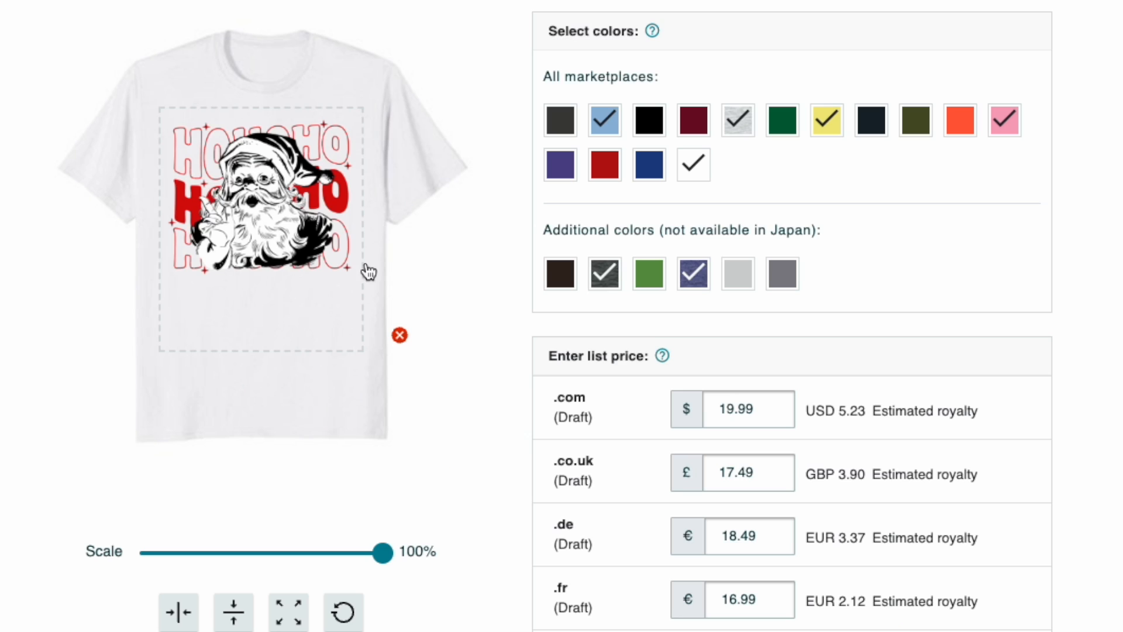
- Among the additional colors not available in Japan, add Silver and deselect the heathered blue and heathered dark grey
{"action": "left_click", "coordinate": [741, 275]}
{"action": "left_click", "coordinate": [696, 276]}
{"action": "left_click", "coordinate": [608, 276]}
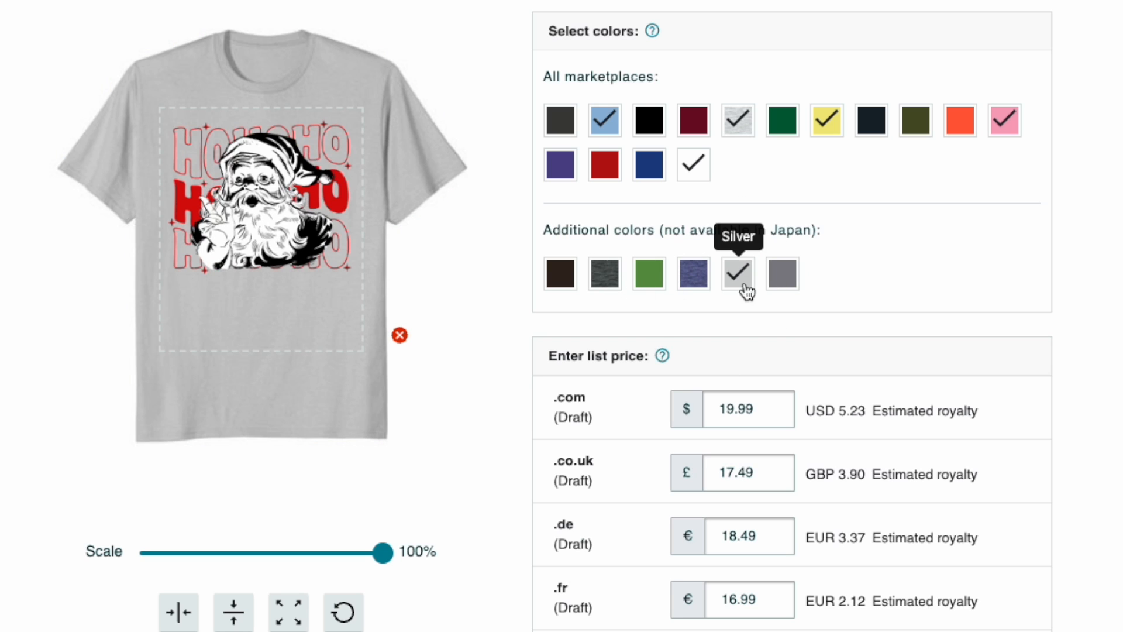